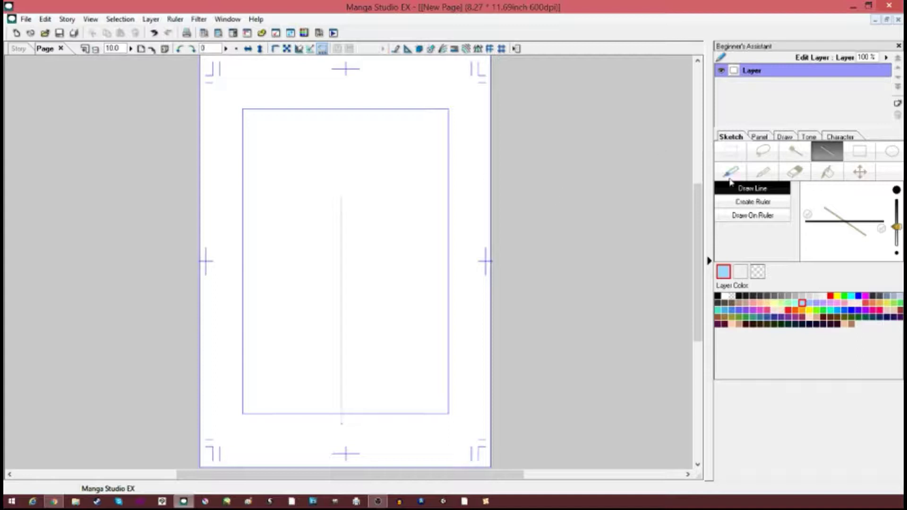
Step: Draw a horizontal baseline across the foot of the centre line and an ellipse for the head resting on the upper guideline
left_click_drag(278, 411, 409, 410)
key("p")
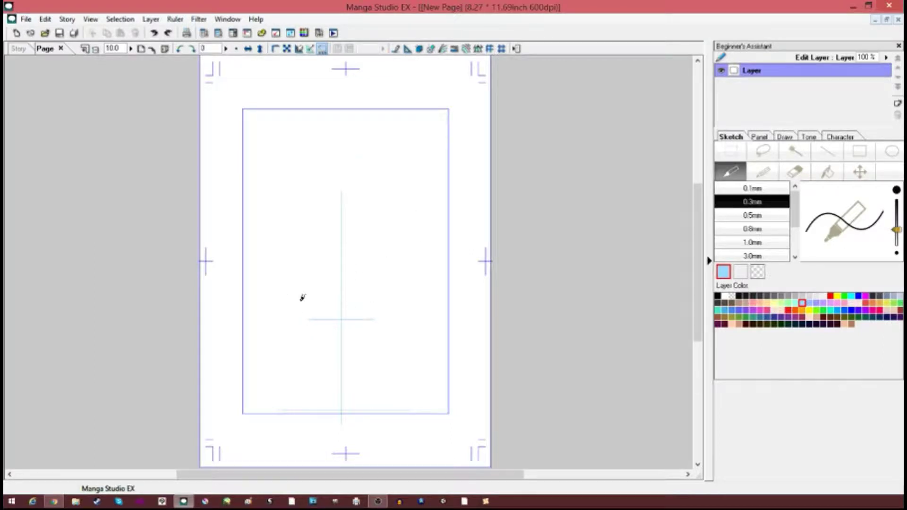
left_click(891, 152)
left_click_drag(284, 204, 401, 321)
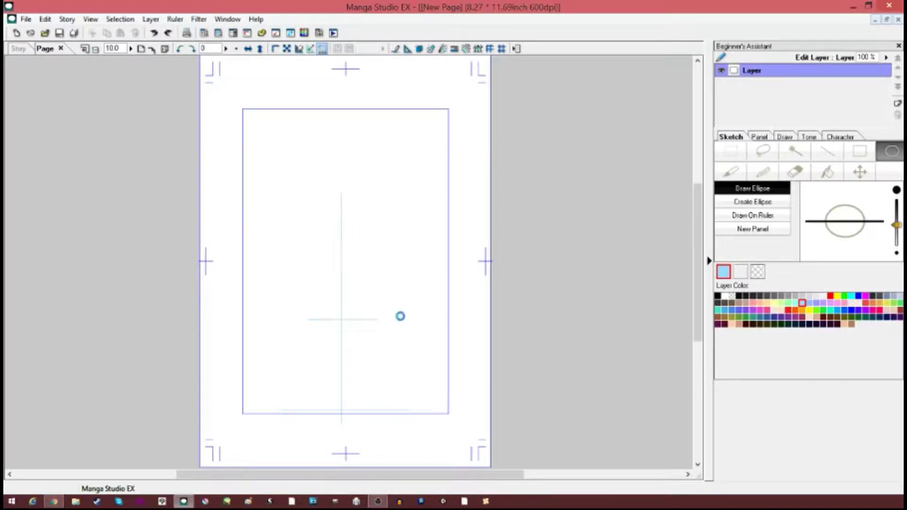
key("p")
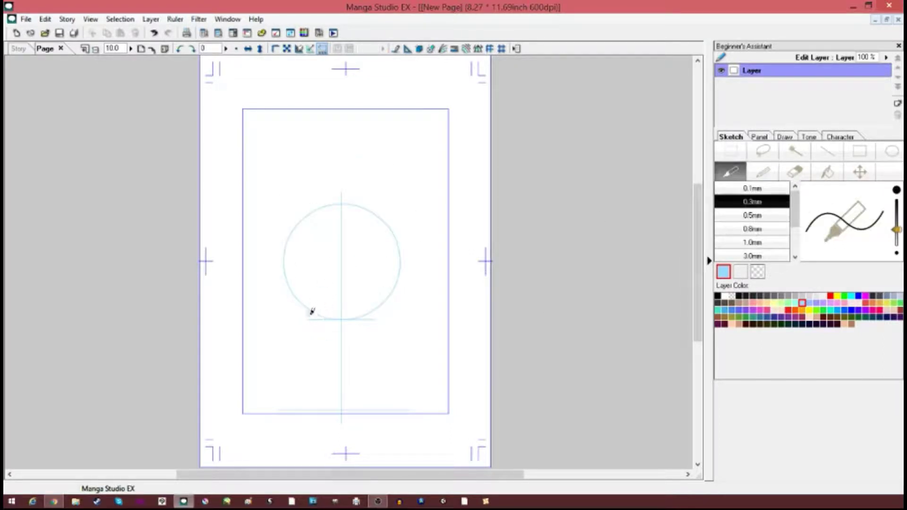
Step: Sketch the body sides and legs below the head in light blue and draw a straight horizontal guideline across the mid-body
left_click_drag(308, 317, 316, 407)
key("u")
left_click_drag(302, 363, 386, 363)
key("p")
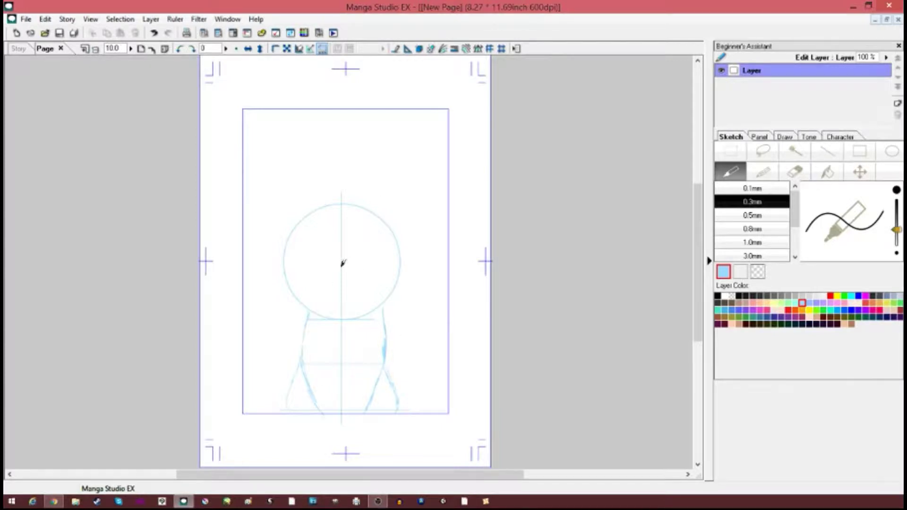
Step: Sketch the forehead marking inside the head circle: a central U-shaped curve with an arc sweeping down each side
key("ctrl+plus")
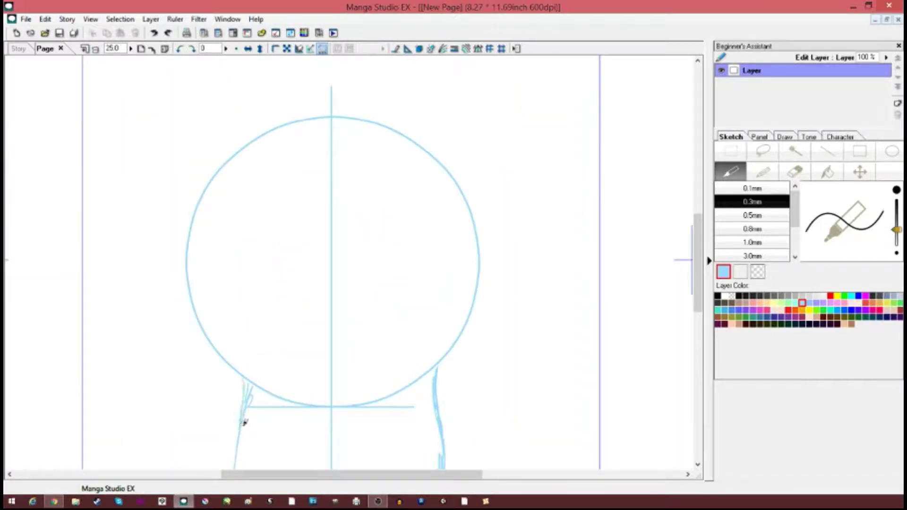
mouse_move(301, 175)
left_mouse_down()
mouse_move(355, 181)
mouse_move(202, 321)
left_mouse_up()
left_click_drag(357, 182, 471, 299)
key("ctrl+z")
key("ctrl+z")
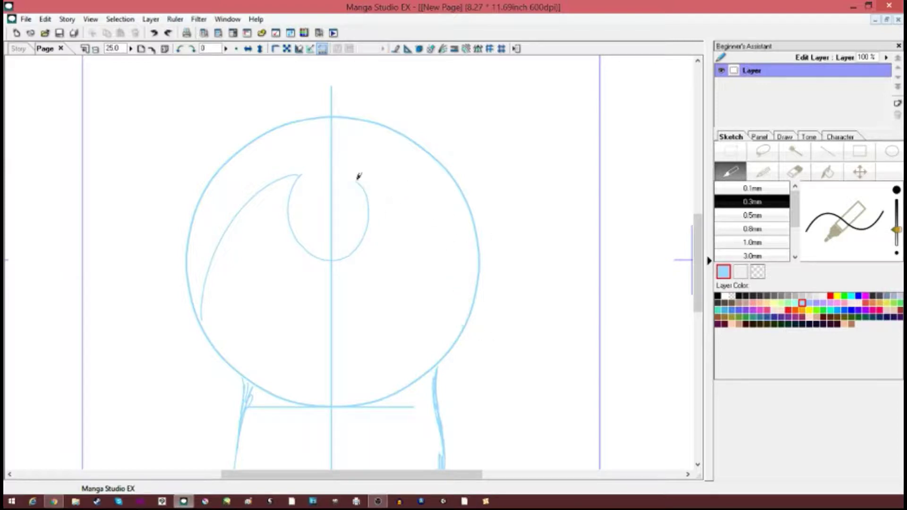
key("ctrl+z")
mouse_move(356, 182)
left_mouse_down()
mouse_move(467, 302)
mouse_move(465, 323)
left_mouse_up()
key("ctrl+z")
key("ctrl+z")
key("ctrl+z")
mouse_move(359, 182)
left_mouse_down()
mouse_move(475, 260)
mouse_move(459, 336)
left_mouse_up()
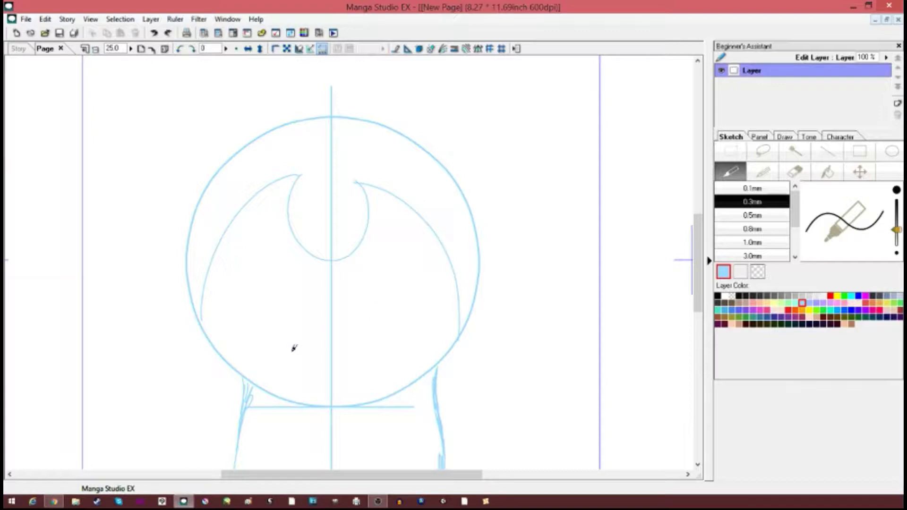
Step: Sketch a small nose on the centre line and a curved cat-like mouth beneath it, redoing uneven strokes
left_click_drag(329, 341, 331, 349)
mouse_move(333, 349)
left_mouse_down()
mouse_move(358, 369)
mouse_move(382, 366)
left_mouse_up()
left_click_drag(333, 350, 417, 358)
key("ctrl+z")
key("ctrl+z")
key("ctrl+z")
left_click_drag(330, 334, 258, 360)
left_click_drag(333, 349, 417, 359)
key("ctrl+z")
key("ctrl+z")
mouse_move(330, 335)
left_mouse_down()
mouse_move(259, 357)
mouse_move(285, 362)
left_mouse_up()
key("ctrl+z")
left_click_drag(332, 348, 370, 366)
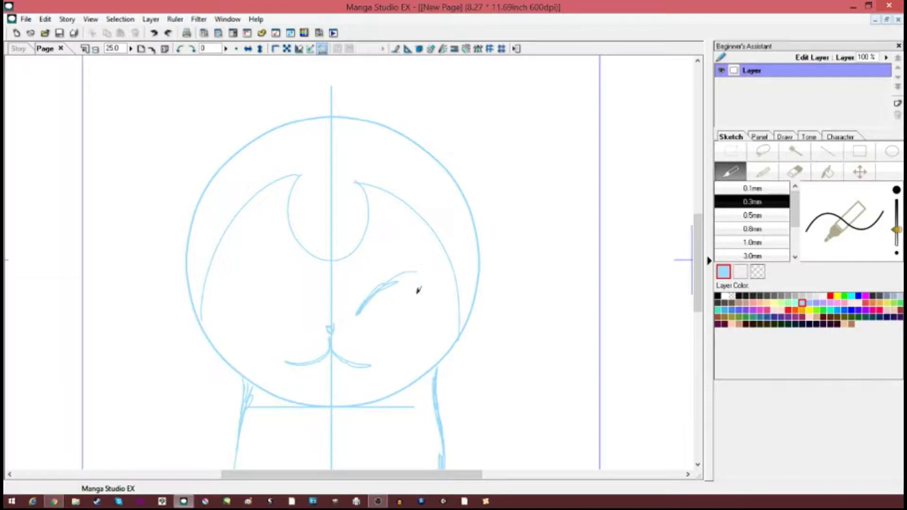
Step: Sketch two closed, upward-arching eyes on either side of the nose
key("ctrl+z")
left_click_drag(365, 314, 444, 308)
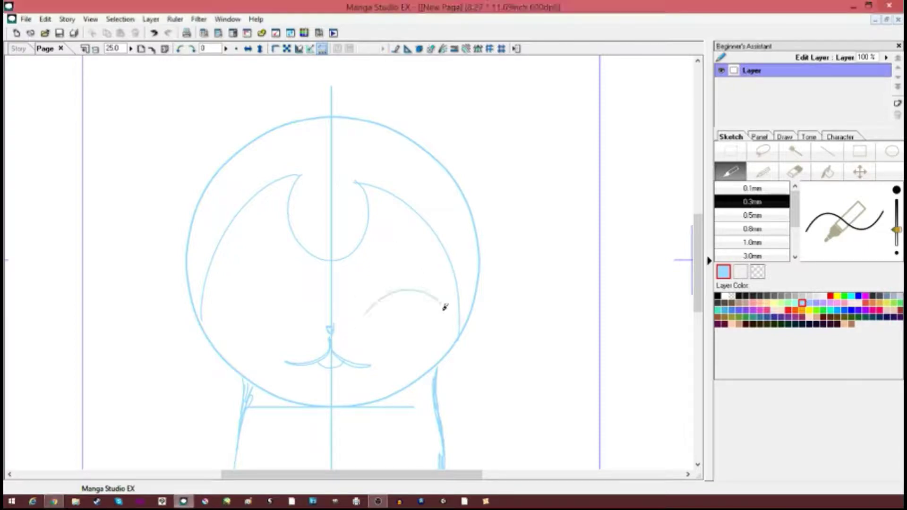
key("ctrl+z")
left_click_drag(360, 315, 420, 289)
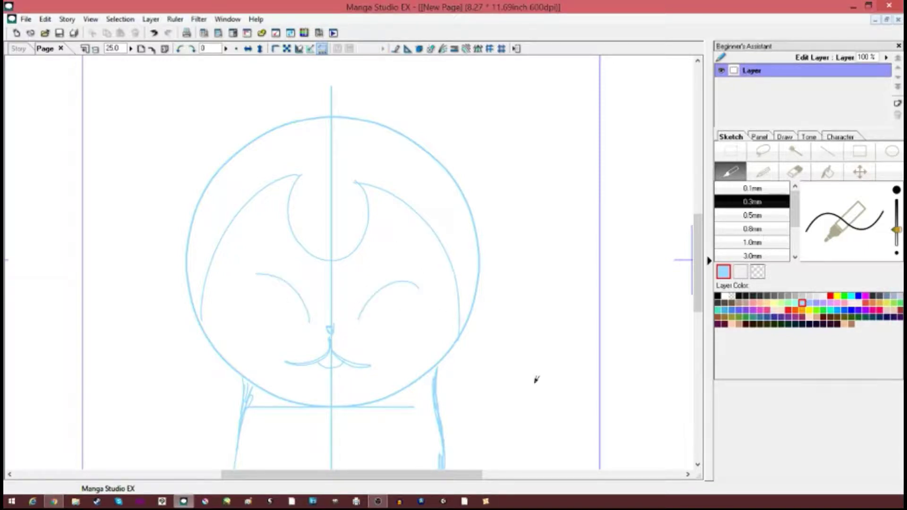
Step: Draw diagonal guide strokes outward from both upper sides of the head for the ears
scroll(270, 226, "up", 3)
left_click_drag(225, 254, 125, 182)
key("ctrl+z")
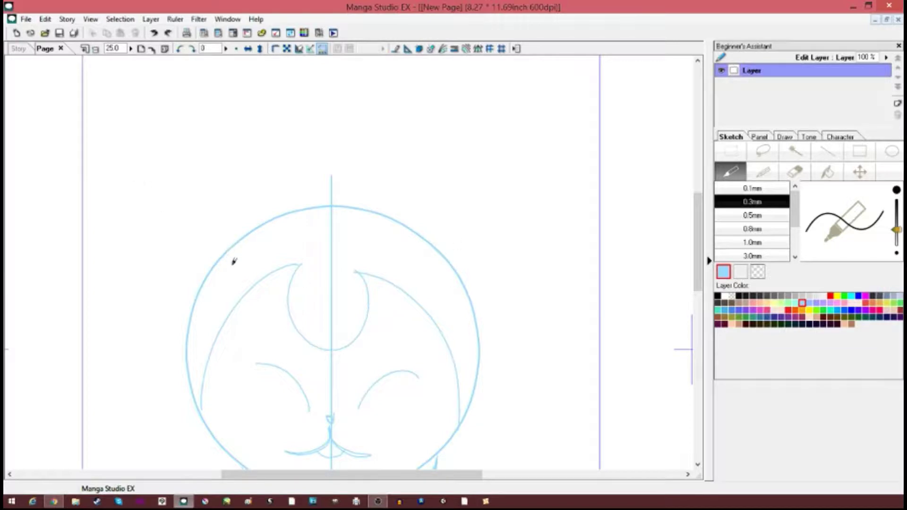
left_click_drag(227, 271, 138, 190)
left_click_drag(441, 278, 543, 175)
Step: Sketch a shallow curve below the mid-body guideline and rounded front paws meeting at the centre line
scroll(621, 337, "down", 10)
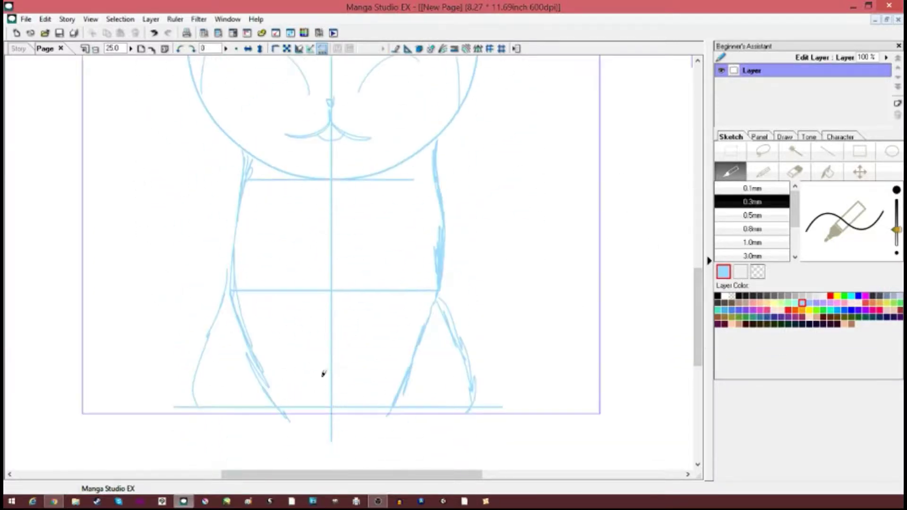
key("ctrl+z")
left_click_drag(287, 311, 363, 311)
key("ctrl+z")
left_click_drag(292, 313, 377, 310)
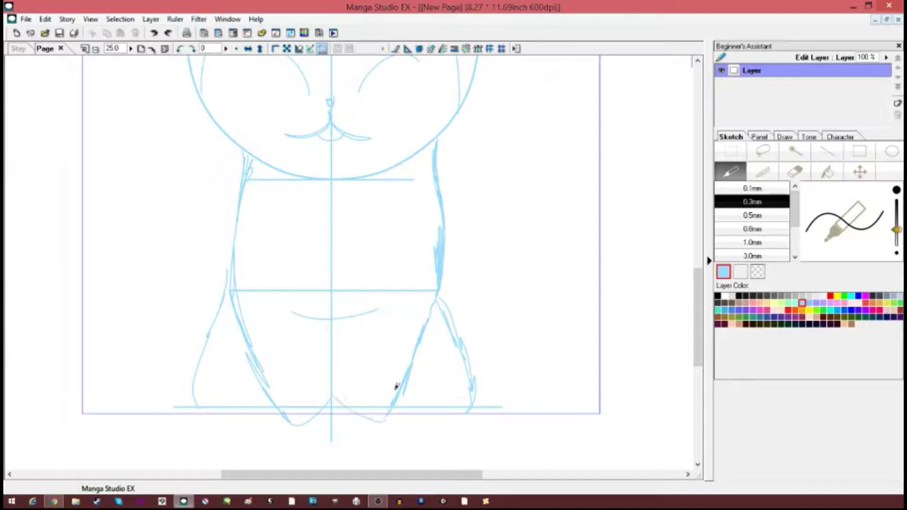
key("ctrl+z")
left_click_drag(333, 397, 392, 409)
Step: Sketch the left ear's outer outline and inner ear shape around its diagonal guide
left_click_drag(698, 348, 704, 275)
key("ctrl+z")
mouse_move(275, 205)
left_mouse_down()
mouse_move(155, 138)
mouse_move(112, 140)
left_mouse_up()
left_click_drag(181, 317, 113, 175)
left_click_drag(208, 242, 274, 214)
mouse_move(187, 312)
left_mouse_down()
mouse_move(234, 265)
mouse_move(143, 189)
mouse_move(226, 257)
left_mouse_up()
key("ctrl+z")
Step: Sketch pointed fur tufts at the tip of the left ear, redoing strokes that miss
left_click_drag(428, 475, 387, 475)
left_click_drag(699, 250, 698, 234)
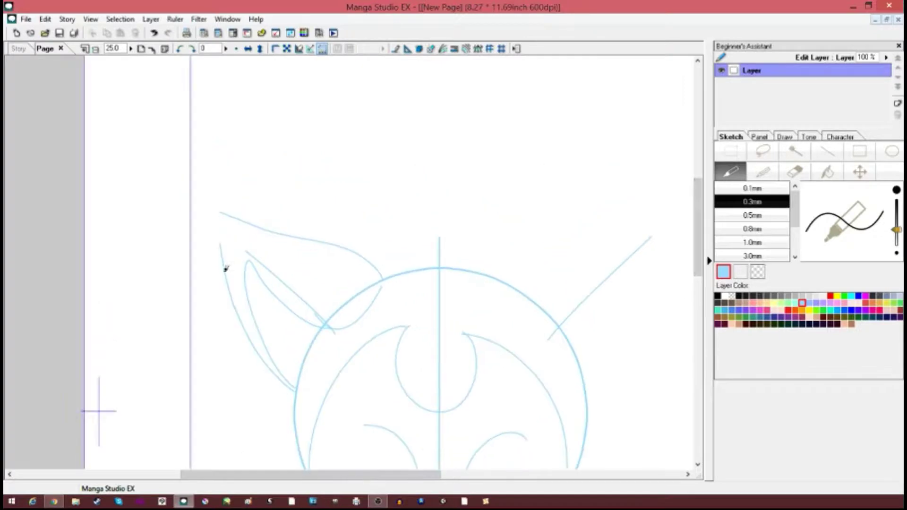
left_click_drag(224, 272, 183, 228)
key("ctrl+z")
mouse_move(221, 273)
left_mouse_down()
mouse_move(167, 239)
mouse_move(176, 250)
left_mouse_up()
key("ctrl+z")
mouse_move(176, 251)
left_mouse_down()
mouse_move(202, 241)
mouse_move(166, 234)
left_mouse_up()
left_click_drag(166, 234, 226, 231)
mouse_move(203, 226)
left_mouse_down()
mouse_move(201, 199)
mouse_move(227, 211)
left_mouse_up()
key("ctrl+z")
key("ctrl+z")
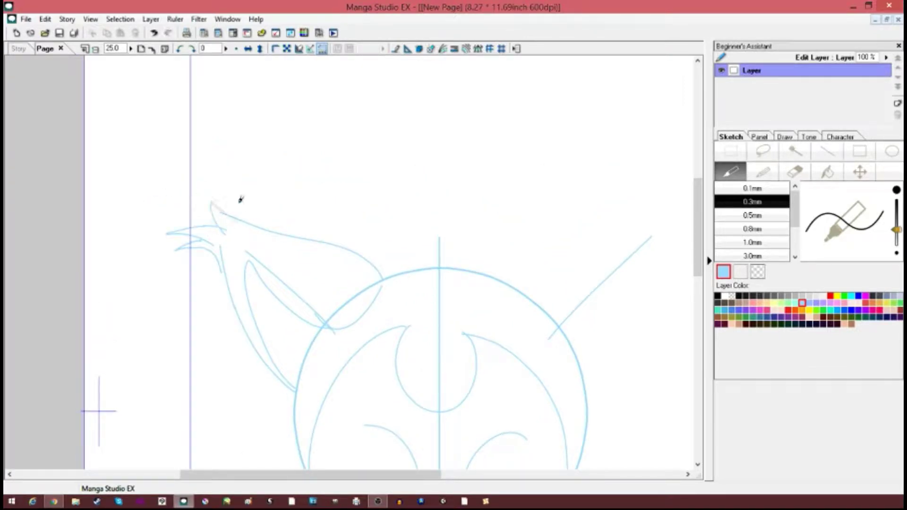
Step: Sketch an arch across the chest and complete the left hind leg with its marking and foot
scroll(336, 290, "down", 5)
scroll(399, 360, "up", 4)
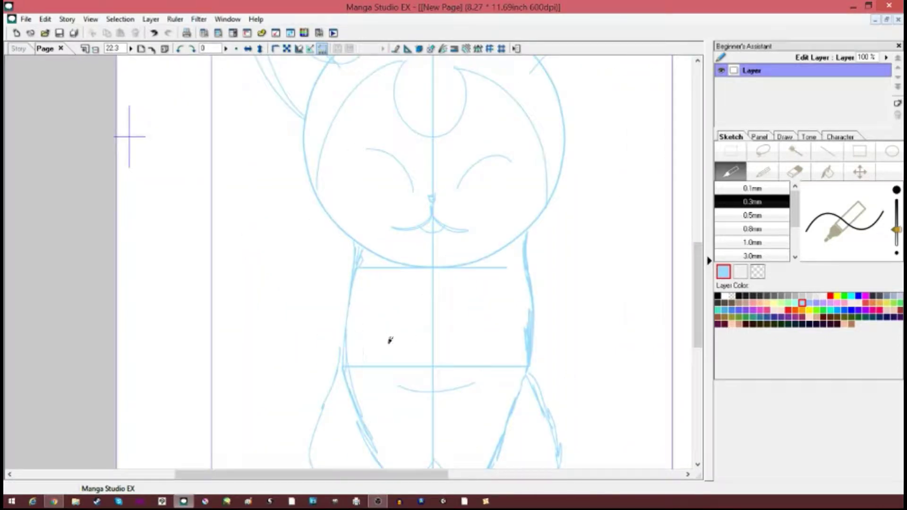
left_click_drag(354, 374, 532, 375)
scroll(373, 305, "down", 3)
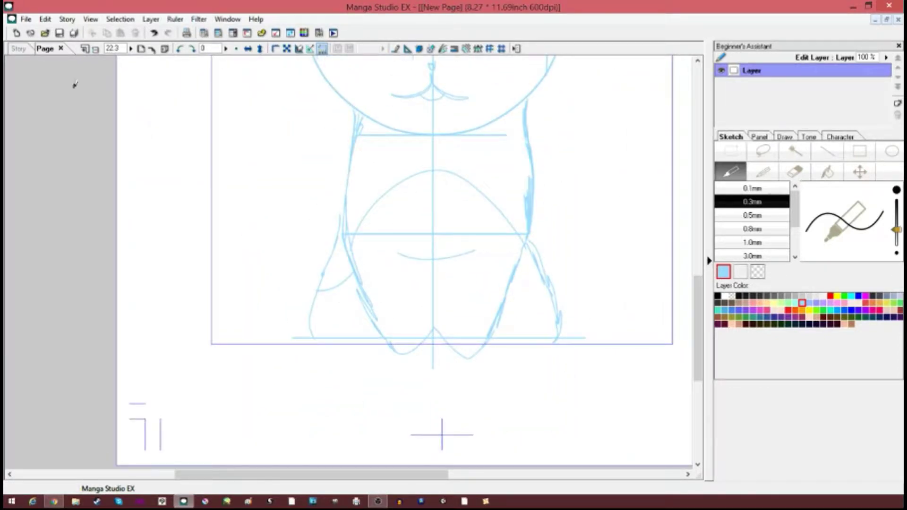
key("alt+Tab")
mouse_move(326, 307)
left_mouse_down()
mouse_move(322, 342)
mouse_move(386, 348)
left_mouse_up()
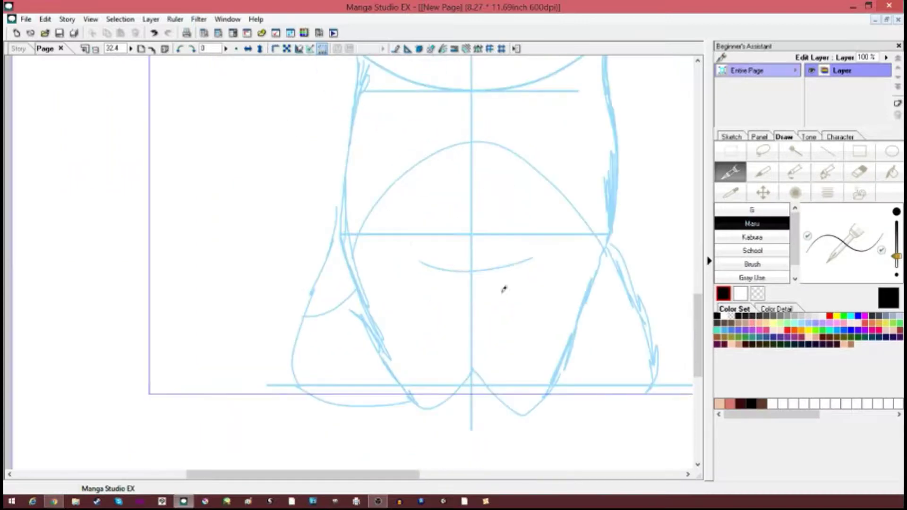
Step: Ink the shallow belly curve and the left front leg in black using the Brush pen with an adjusted size
left_click_drag(414, 258, 468, 272)
key("ctrl+z")
left_click(752, 265)
left_click_drag(897, 233, 897, 244)
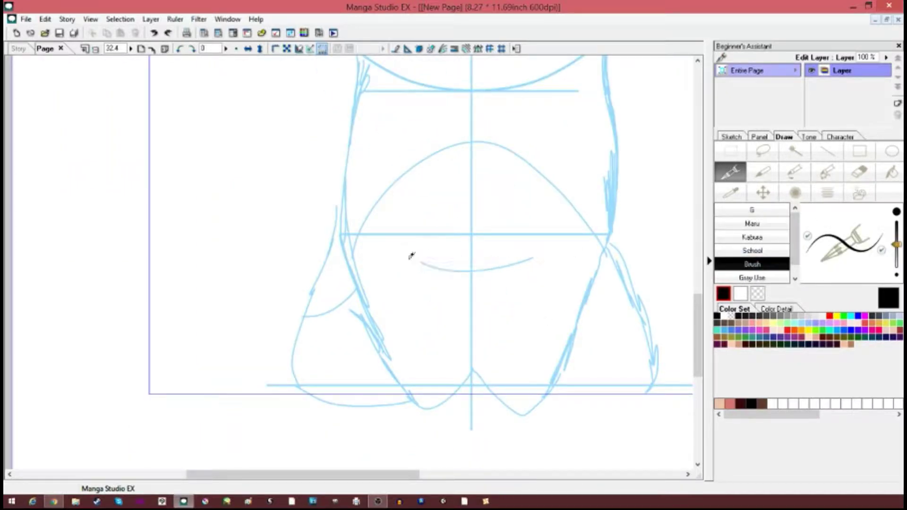
left_click_drag(414, 261, 502, 265)
mouse_move(471, 370)
left_mouse_down()
mouse_move(423, 407)
mouse_move(347, 138)
left_mouse_up()
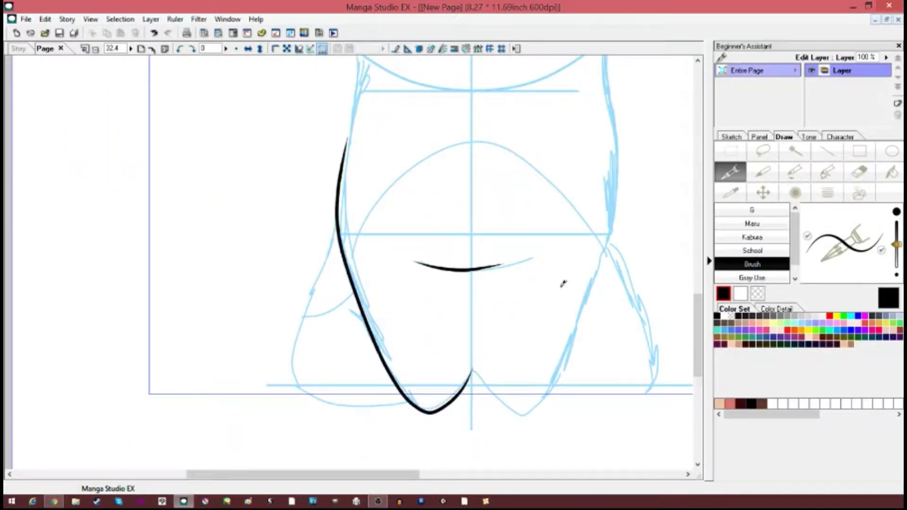
Step: Ink the left side of the body from the front leg up to the head, retrying the stroke until smooth
scroll(563, 283, "up", 5)
left_click_drag(344, 432, 353, 324)
key("ctrl+z")
mouse_move(342, 451)
left_mouse_down()
mouse_move(356, 392)
mouse_move(354, 310)
mouse_move(350, 323)
left_mouse_up()
key("ctrl+z")
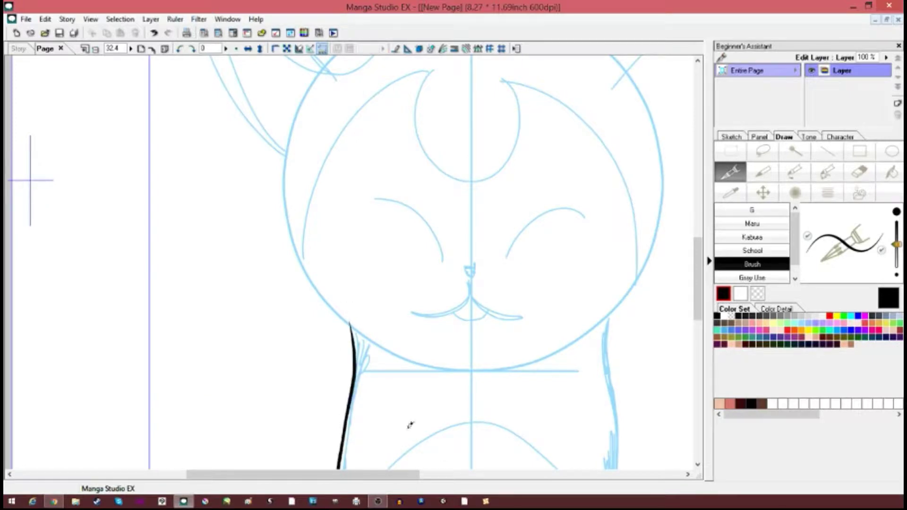
Step: Ink the left hind leg with its marking and the left half of the chest arch
scroll(410, 425, "down", 6)
left_click_drag(307, 286, 362, 250)
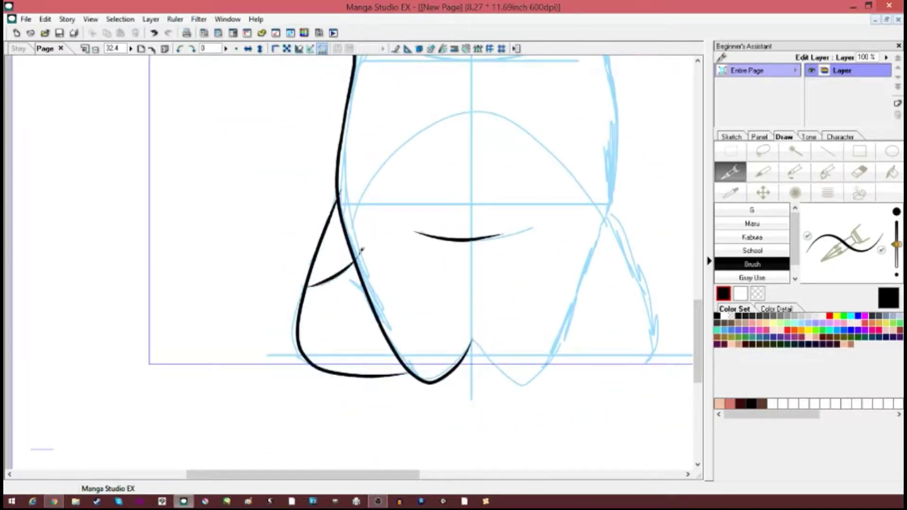
scroll(362, 250, "up", 3)
left_click_drag(349, 387, 482, 260)
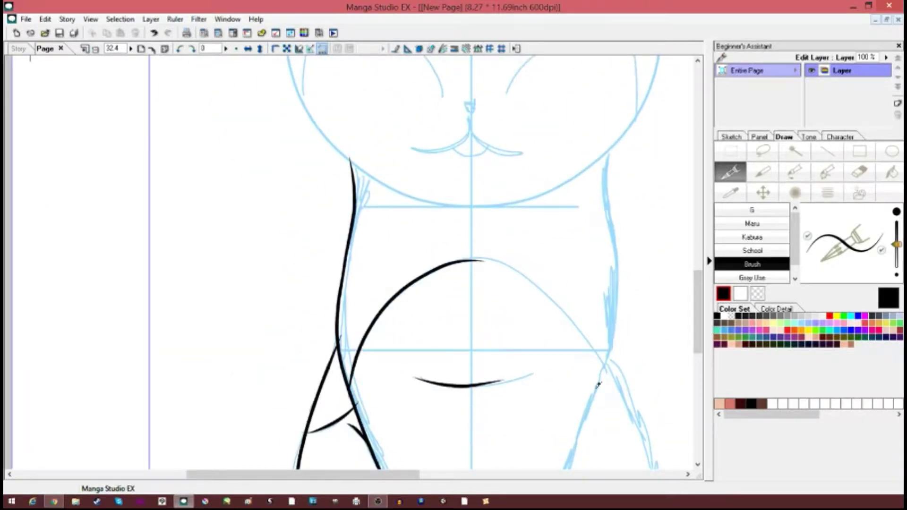
Step: Ink the left arc of the forehead marking and the left half of its central U-shaped curve
scroll(598, 385, "up", 5)
mouse_move(302, 350)
left_mouse_down()
mouse_move(466, 157)
mouse_move(366, 182)
mouse_move(431, 255)
left_mouse_up()
key("ctrl+z")
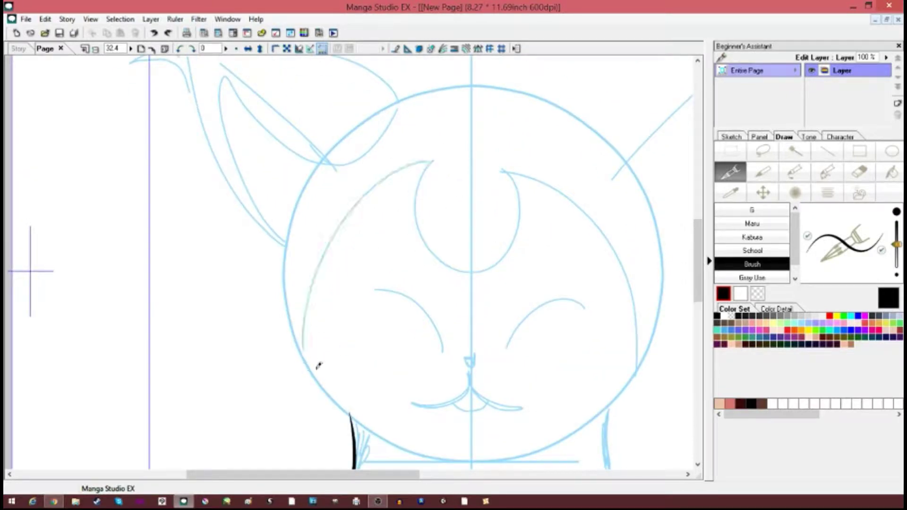
mouse_move(314, 382)
left_mouse_down()
mouse_move(490, 252)
mouse_move(450, 152)
mouse_move(496, 264)
left_mouse_up()
key("ctrl+z")
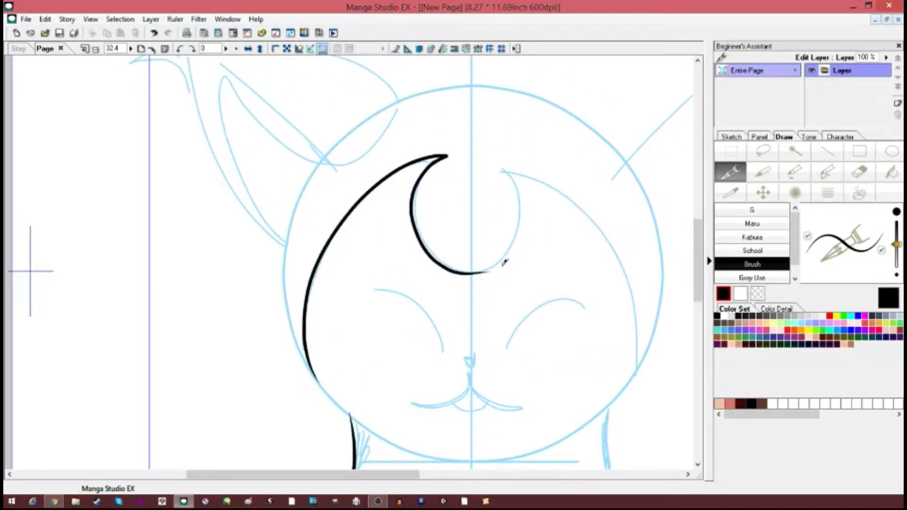
Step: Ink the left ear's inner shape as one smooth curve ending near the head, redoing rough attempts
scroll(675, 268, "up", 3)
mouse_move(397, 242)
left_mouse_down()
mouse_move(247, 224)
mouse_move(295, 367)
left_mouse_up()
key("ctrl+z")
key("ctrl+z")
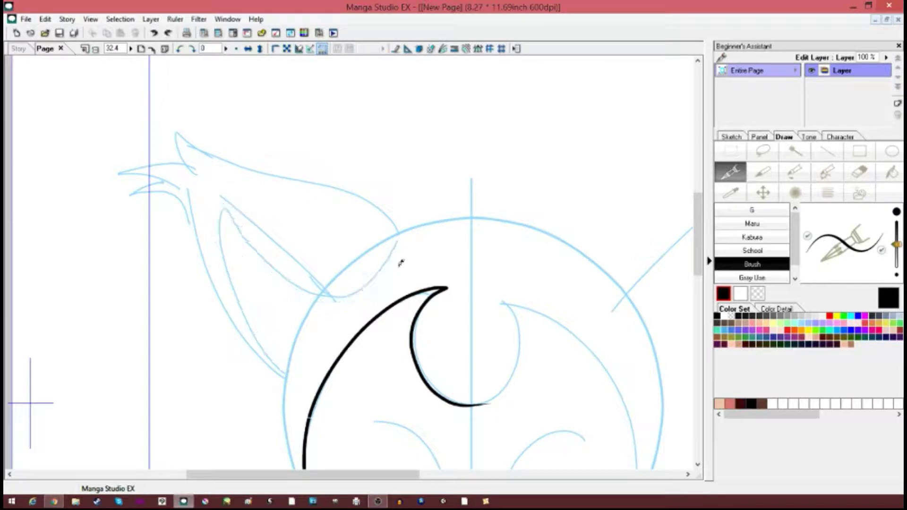
left_click_drag(397, 242, 217, 217)
key("ctrl+z")
left_click_drag(397, 242, 280, 281)
key("ctrl+z")
left_click_drag(281, 373, 382, 282)
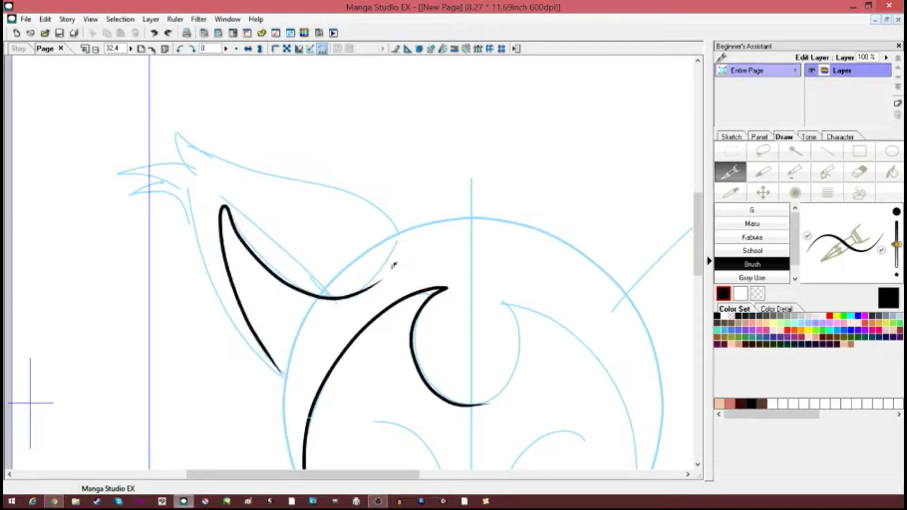
Step: Ink the left ear's outer outline and the pointed fur tufts at its tip, undoing uneven strokes
left_click_drag(286, 376, 191, 189)
mouse_move(397, 241)
left_mouse_down()
mouse_move(365, 282)
mouse_move(219, 152)
left_mouse_up()
key("ctrl+z")
left_click_drag(364, 290, 326, 190)
key("ctrl+z")
mouse_move(698, 237)
left_mouse_down()
mouse_move(699, 316)
mouse_move(700, 231)
left_mouse_up()
left_click_drag(397, 260, 173, 152)
mouse_move(182, 188)
left_mouse_down()
mouse_move(175, 140)
mouse_move(118, 199)
left_mouse_up()
key("ctrl+z")
mouse_move(200, 195)
left_mouse_down()
mouse_move(175, 208)
mouse_move(189, 239)
left_mouse_up()
key("ctrl+z")
key("ctrl+minus")
key("ctrl+minus")
key("ctrl+plus")
key("ctrl+plus")
mouse_move(697, 278)
left_mouse_down()
mouse_move(696, 253)
mouse_move(698, 293)
left_mouse_up()
left_click(859, 172)
key("ctrl+minus")
key("ctrl+minus")
key("ctrl+minus")
Step: Ink the closed left eye, the left half of the mouth with its lower lip, and the left half of the nose
left_click(731, 172)
key("ctrl+plus")
key("ctrl+plus")
key("ctrl+plus")
key("ctrl+plus")
key("ctrl+plus")
key("ctrl+plus")
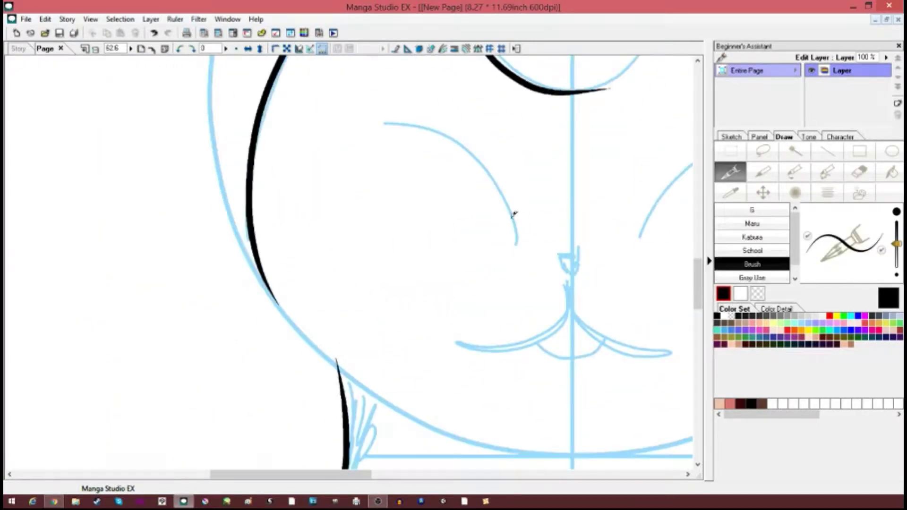
left_click_drag(511, 217, 357, 133)
left_click_drag(456, 341, 571, 296)
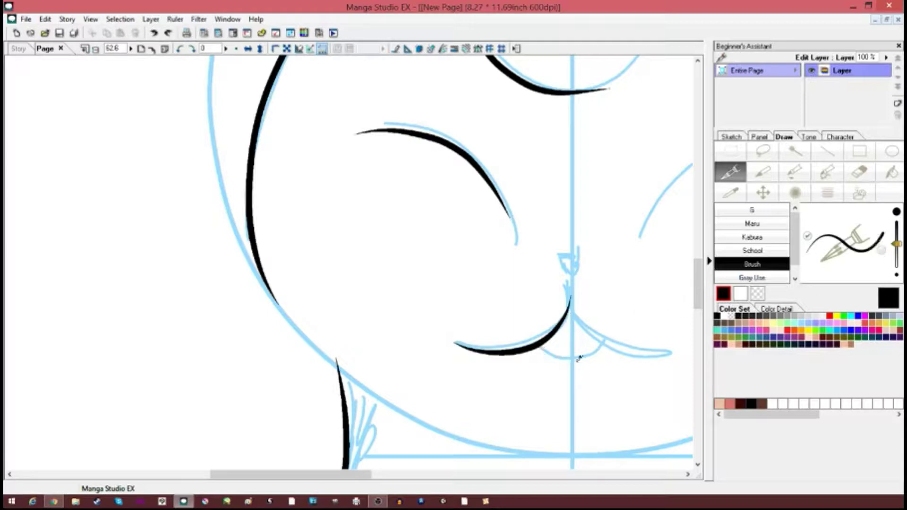
left_click_drag(541, 347, 582, 357)
scroll(572, 350, "up", 3)
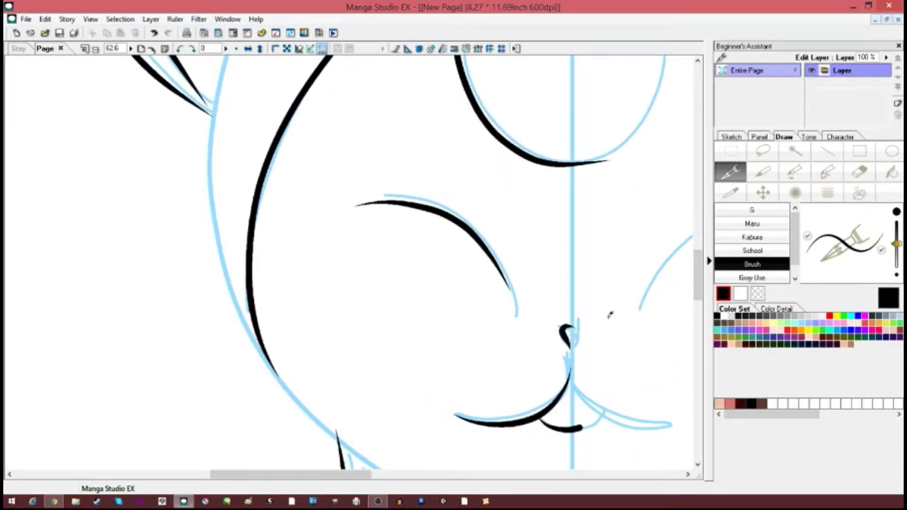
Step: Clean up stray line ends on the inked left half, including the ear tip, with the Medium eraser
key("ctrl+0")
left_click(730, 151)
left_click(859, 172)
scroll(336, 222, "up", 2)
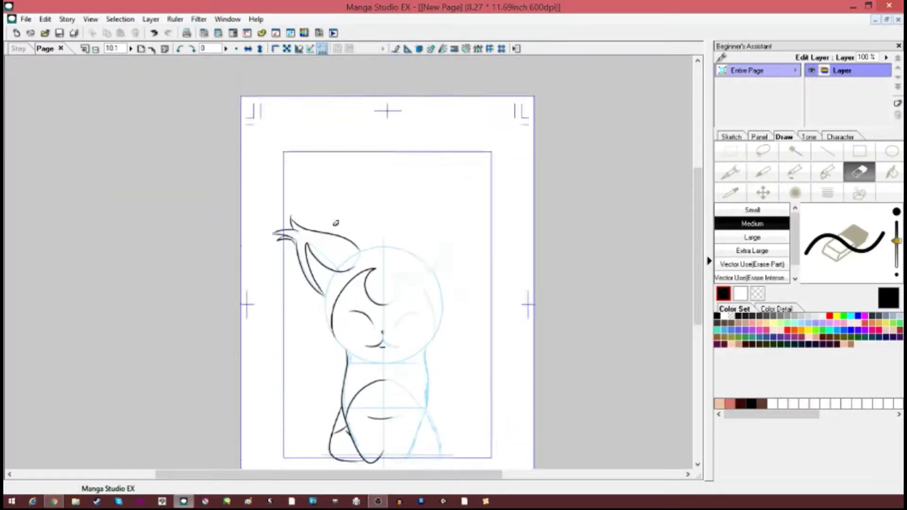
scroll(336, 223, "up", 7)
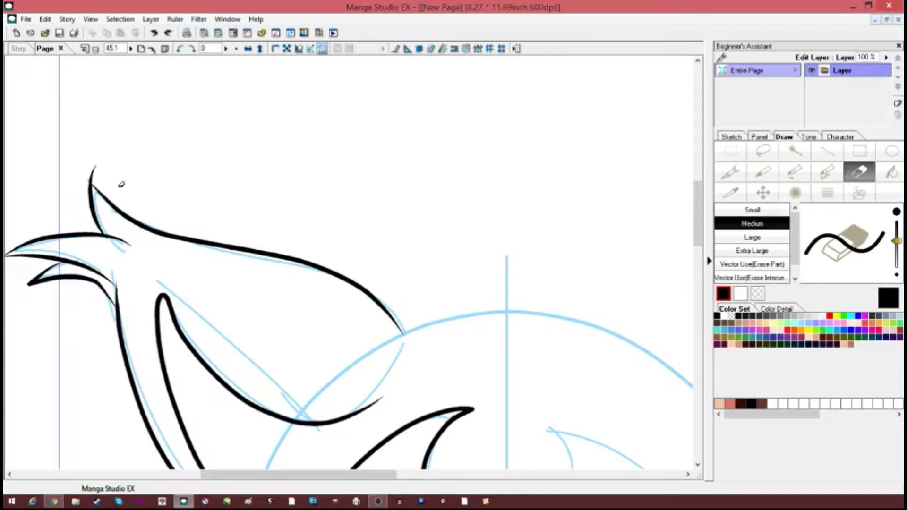
left_click_drag(94, 173, 97, 169)
scroll(257, 243, "down", 5)
scroll(462, 295, "up", 5)
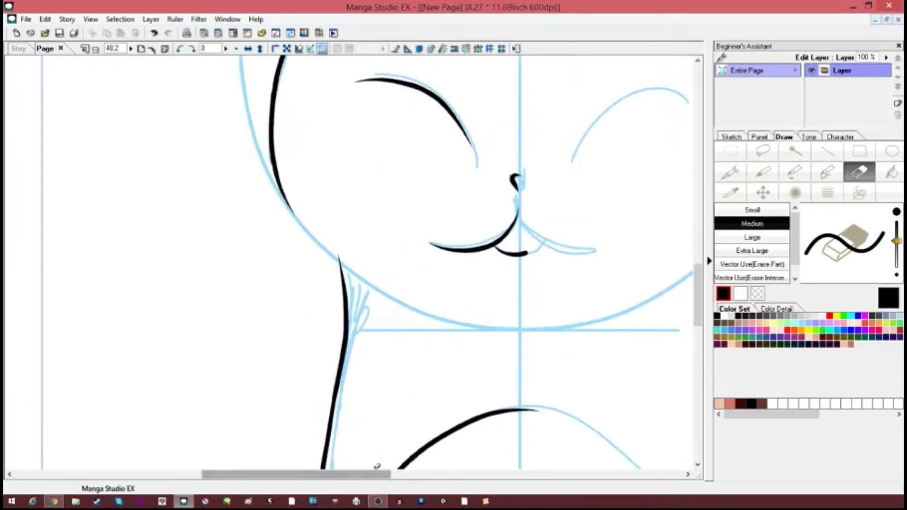
scroll(279, 312, "up", 3)
mouse_move(501, 437)
left_mouse_down()
mouse_move(257, 298)
mouse_move(260, 312)
left_mouse_up()
scroll(277, 323, "up", 6)
scroll(281, 322, "down", 6)
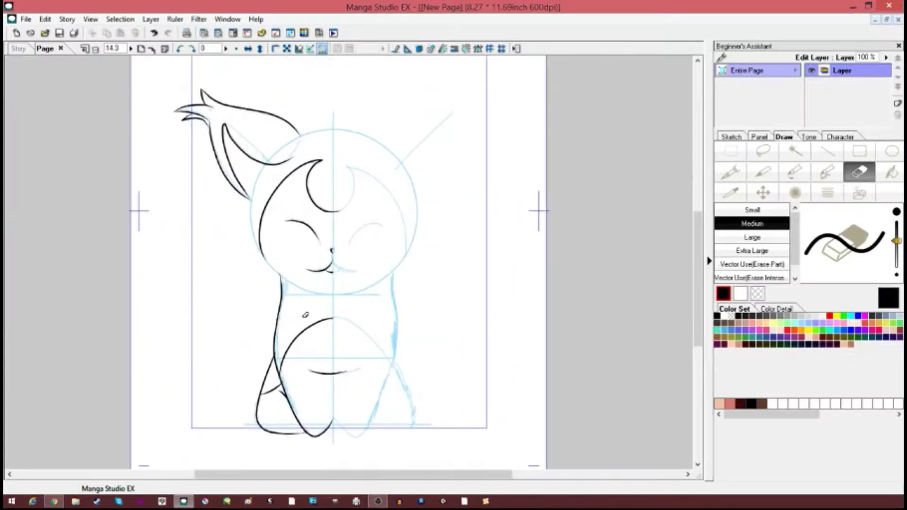
Step: Select all the inked lines of the left half with a rectangular Shrink Selection
left_click(726, 153)
scroll(336, 222, "up", 2)
left_click_drag(170, 178, 492, 414)
left_click_drag(698, 261, 698, 263)
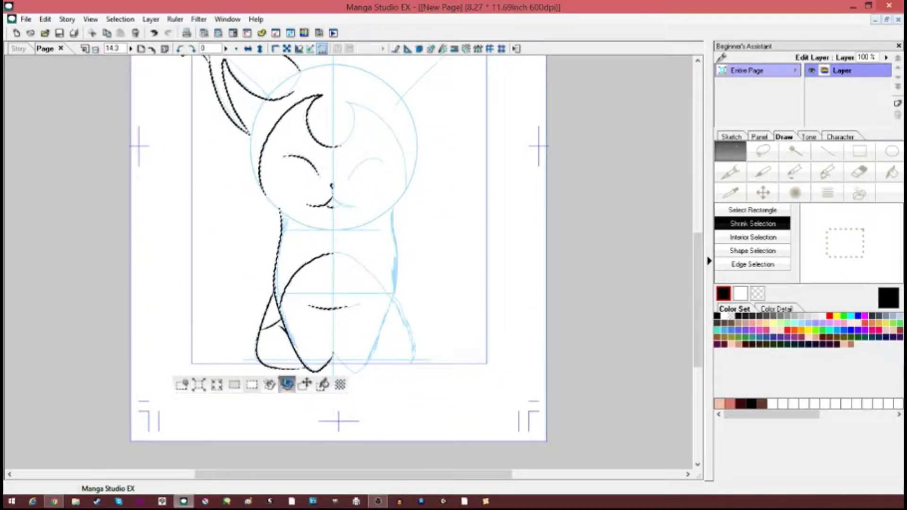
Step: Mirror a copy of the selected line art horizontally to form the figure's right half and try merging it with the layer below
left_click(308, 387)
left_click(777, 70)
left_click_drag(245, 348, 344, 357)
scroll(387, 340, "up", 3)
scroll(336, 328, "up", 3)
scroll(352, 366, "down", 6)
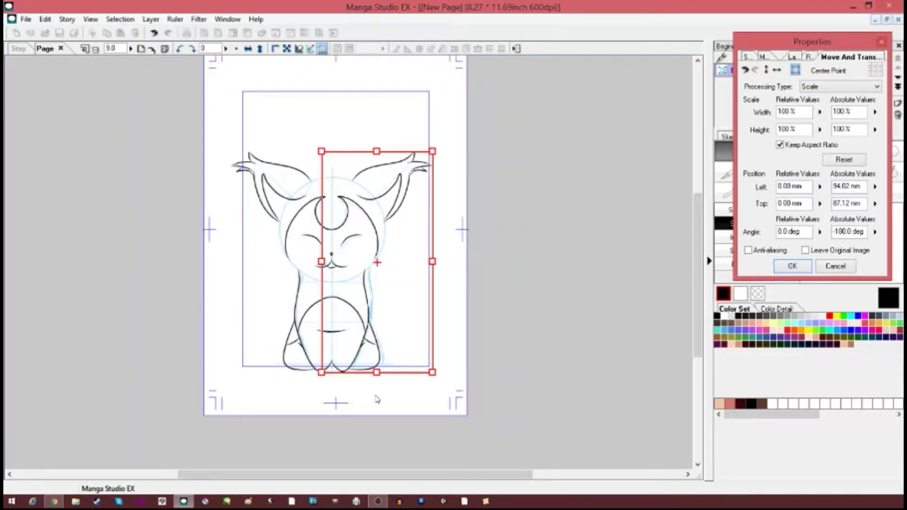
left_click(794, 267)
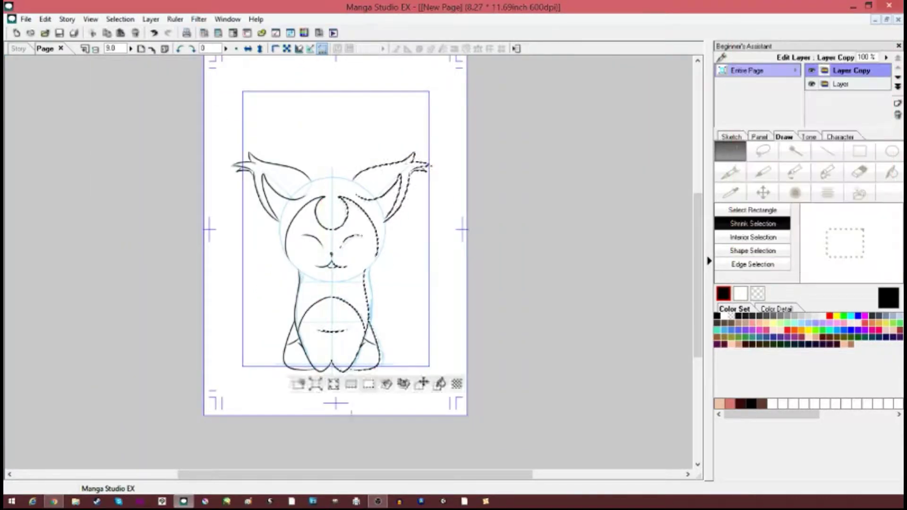
left_click(151, 19)
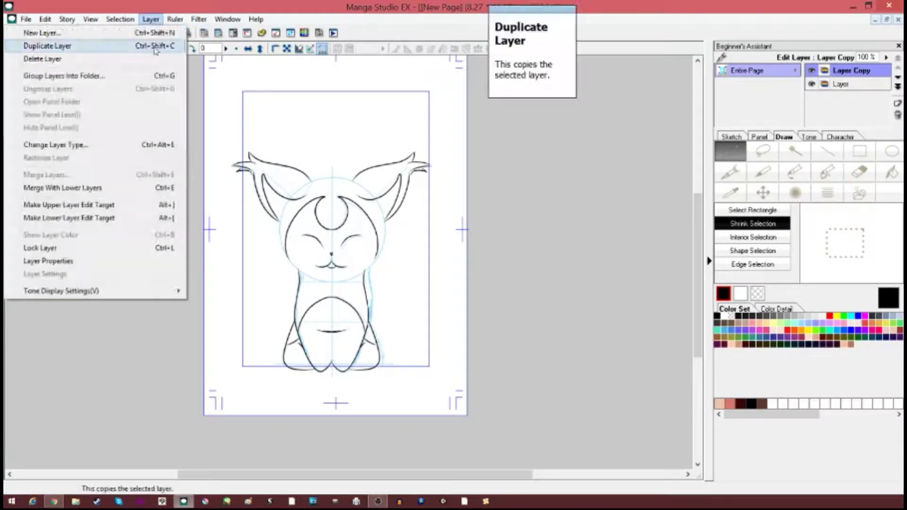
left_click(145, 187)
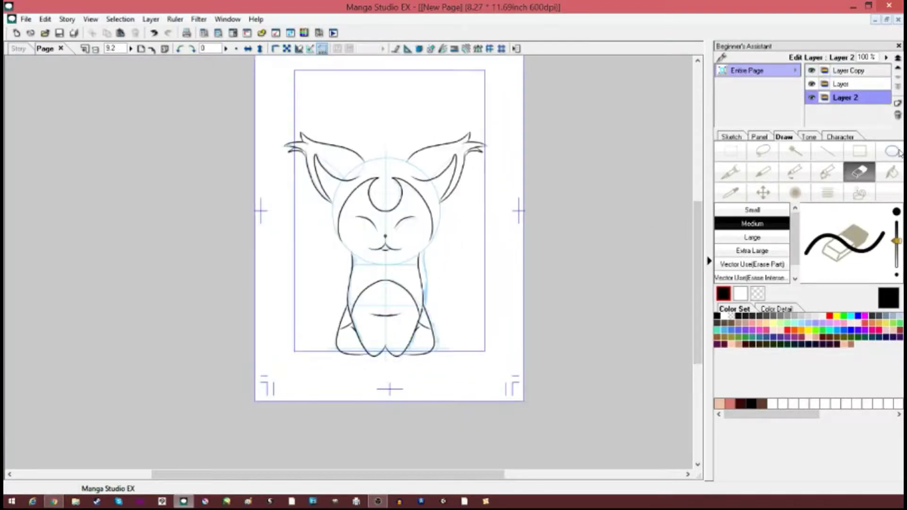
left_click(893, 152)
scroll(349, 262, "up", 4)
left_click_drag(324, 474, 358, 476)
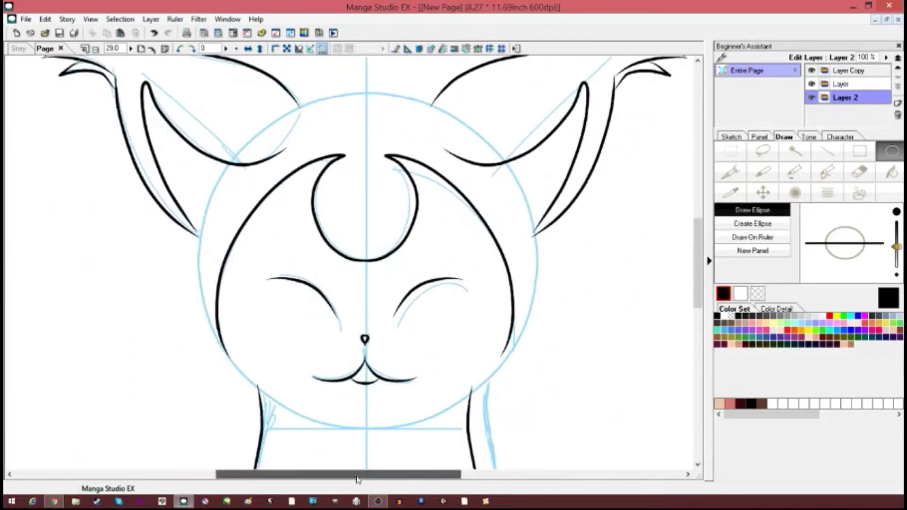
scroll(171, 289, "up", 3)
left_click_drag(474, 157, 150, 459)
left_click(763, 193)
left_click_drag(403, 346, 452, 341)
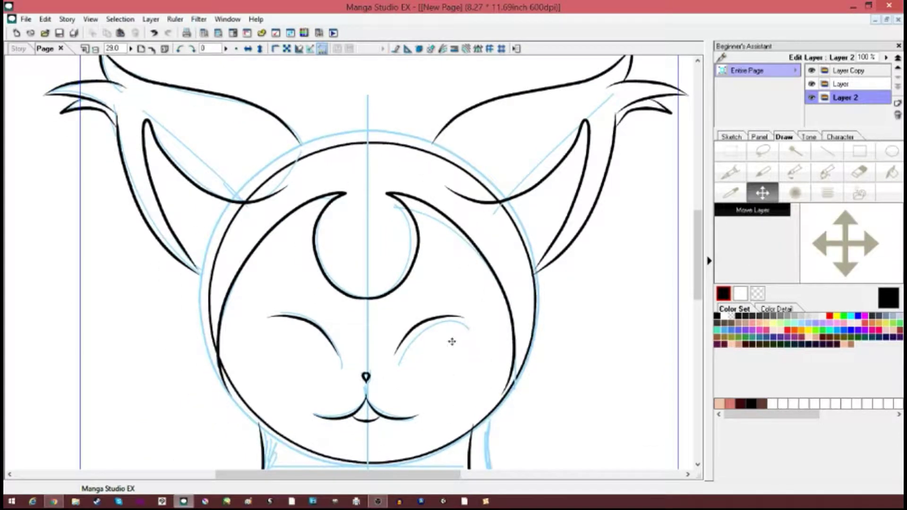
key("ctrl+z")
key("ctrl+z")
Step: Draw a black ellipse over the sketched head circle on Layer 2 and move it to fit the sketch
left_click(892, 152)
mouse_move(156, 109)
left_mouse_down()
mouse_move(490, 439)
mouse_move(473, 429)
left_mouse_up()
left_click(761, 199)
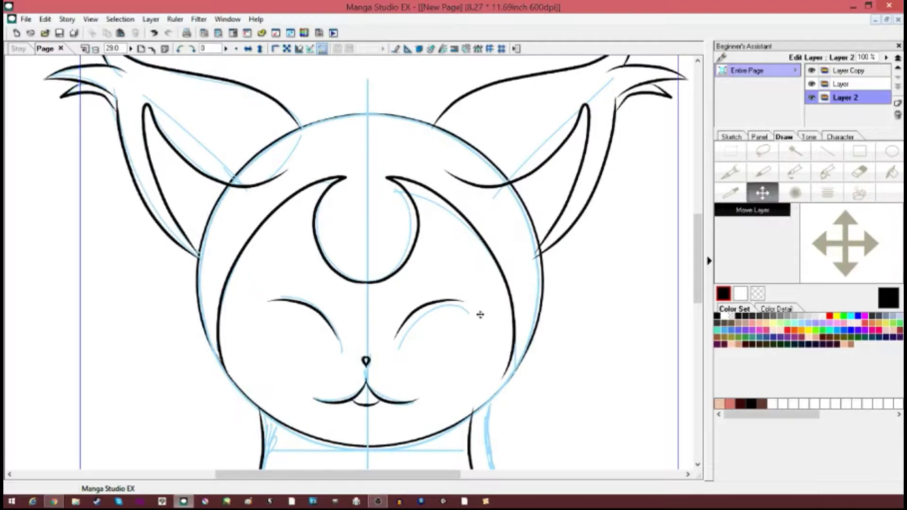
left_click_drag(480, 315, 478, 316)
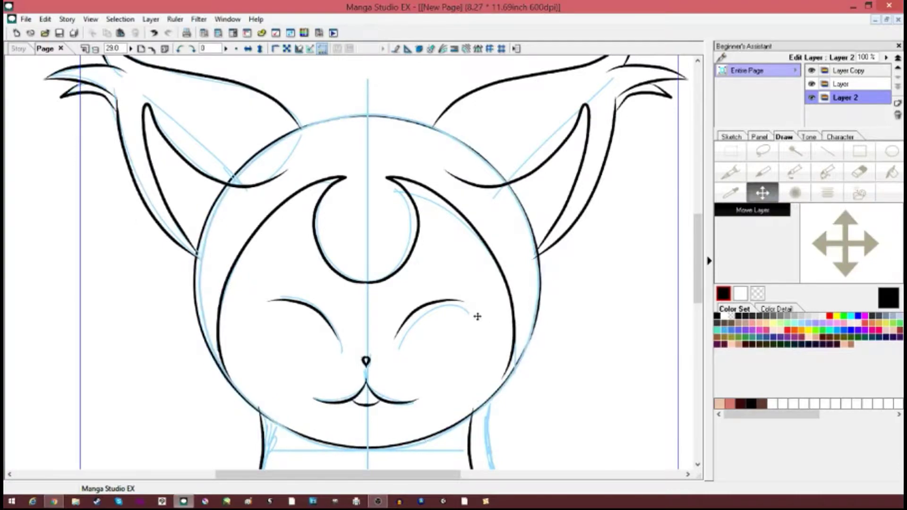
Step: Place Layer 2 above the left-half line art layer and fine-tune the head ellipse's position
scroll(478, 316, "down", 2)
left_click_drag(843, 101, 839, 84)
left_click_drag(415, 302, 412, 302)
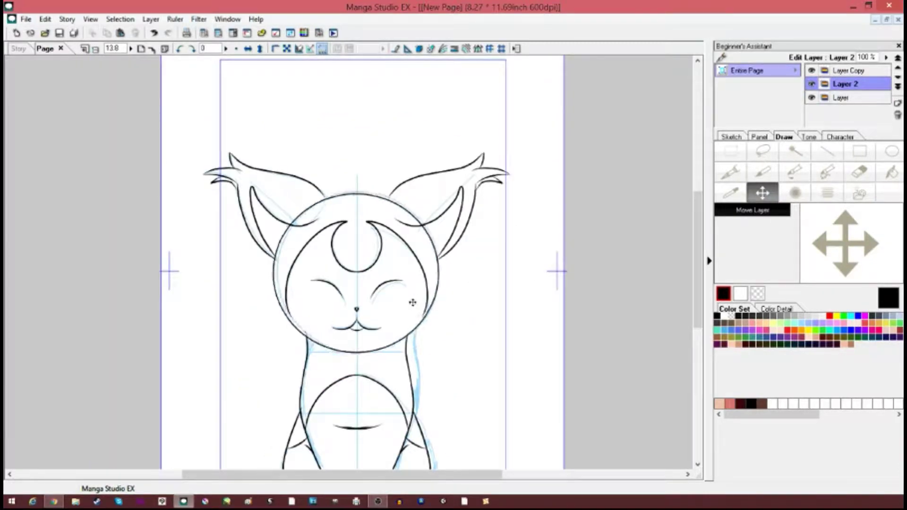
scroll(582, 366, "up", 7)
left_click_drag(431, 345, 436, 342)
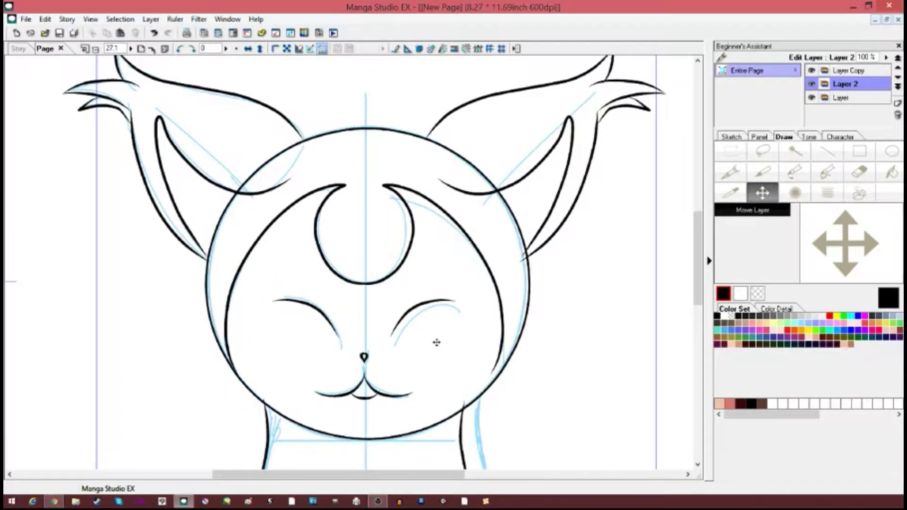
Step: Examine the head ellipse's fit against the inked lines and blue sketch, toggling the transparent-area display
scroll(454, 326, "down", 8)
scroll(454, 327, "up", 3)
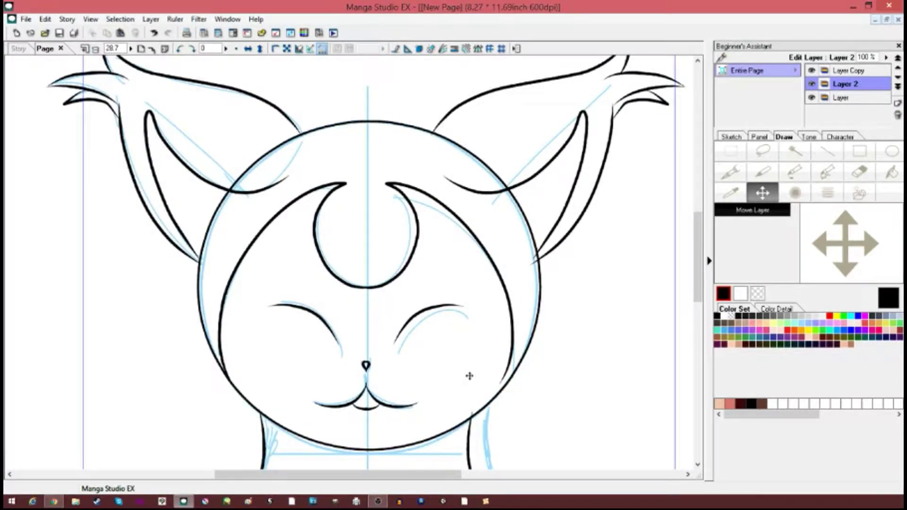
scroll(468, 377, "up", 1)
scroll(581, 404, "down", 5)
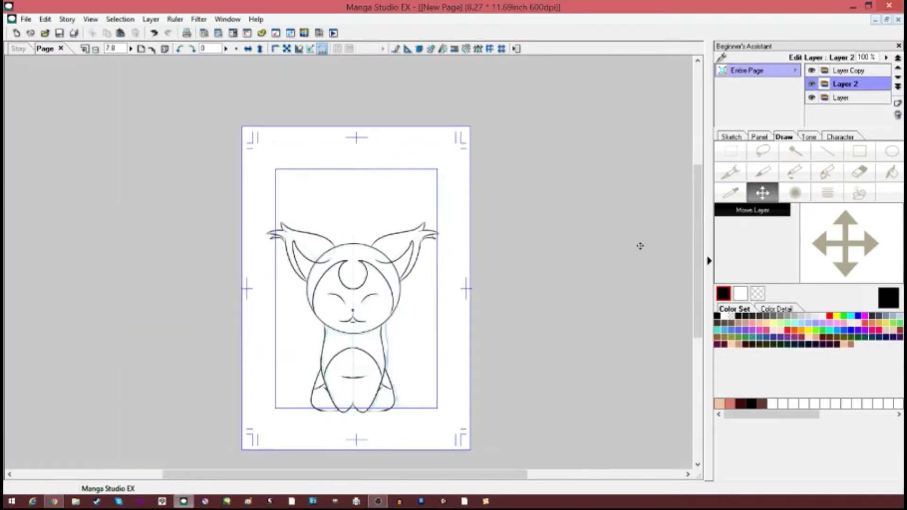
scroll(344, 382, "up", 2)
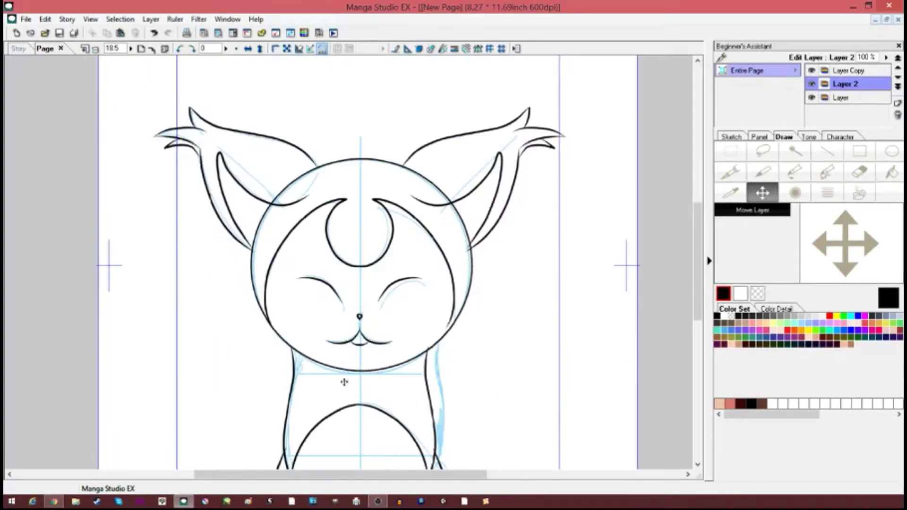
left_click(502, 49)
left_click(491, 49)
scroll(469, 399, "down", 3)
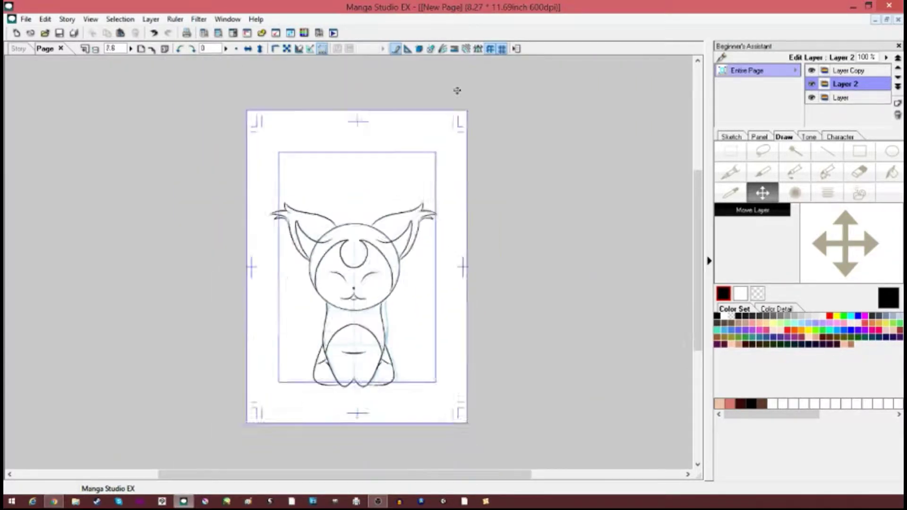
left_click(287, 49)
left_click(287, 49)
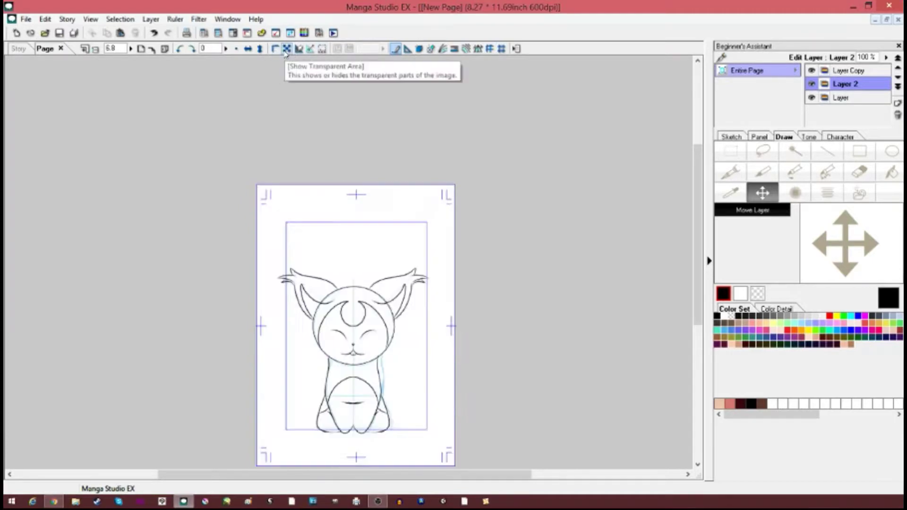
scroll(415, 383, "up", 4)
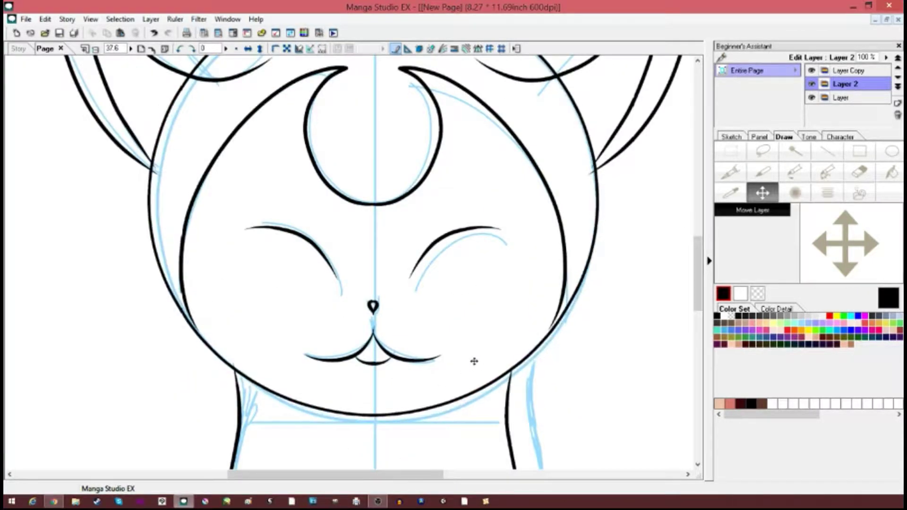
scroll(350, 364, "down", 2)
scroll(345, 208, "up", 2)
scroll(345, 213, "down", 3)
scroll(392, 283, "up", 3)
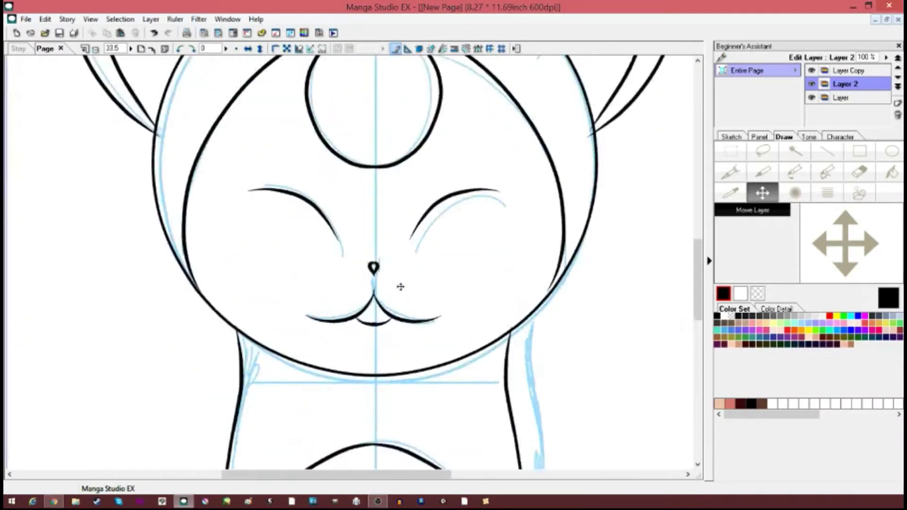
scroll(402, 287, "down", 4)
Step: Hide the light blue sketch layer so only the black line art shows
left_click(732, 137)
left_click(784, 137)
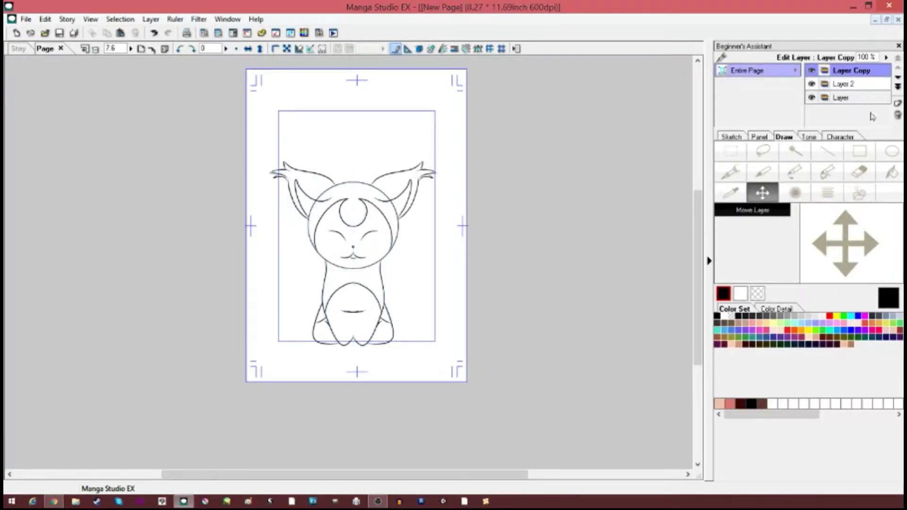
left_click(151, 19)
Step: Erase small gaps in the head ellipse on Layer 2 where it meets the ear lines, using the Medium eraser
left_click(859, 172)
scroll(373, 207, "up", 7)
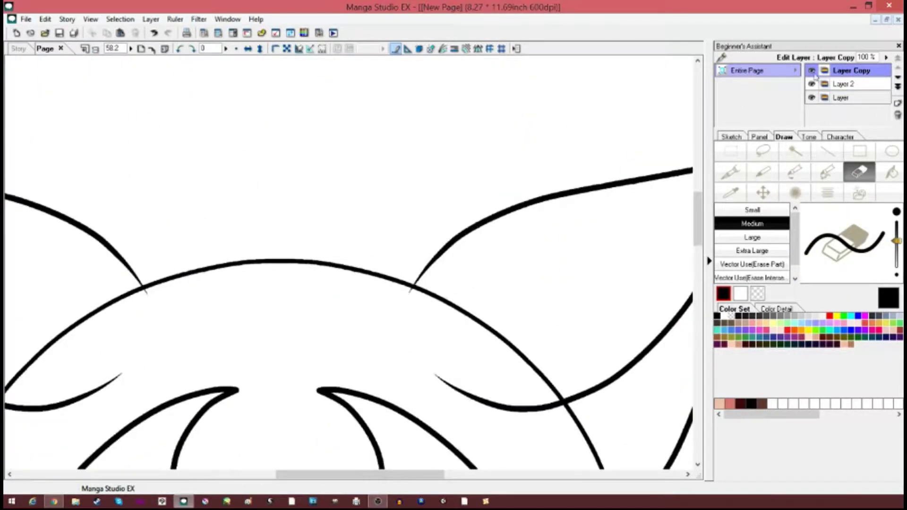
left_click(811, 84)
left_click(812, 84)
left_click(843, 84)
left_click_drag(433, 295, 422, 290)
left_click_drag(572, 382, 563, 396)
left_click_drag(425, 475, 359, 478)
left_click_drag(412, 287, 400, 294)
Step: Remove the ellipse segments crossing both ears by filling them with the transparent color
left_click(892, 172)
left_click(757, 294)
left_click(333, 335)
left_click_drag(326, 475, 413, 475)
left_click(416, 334)
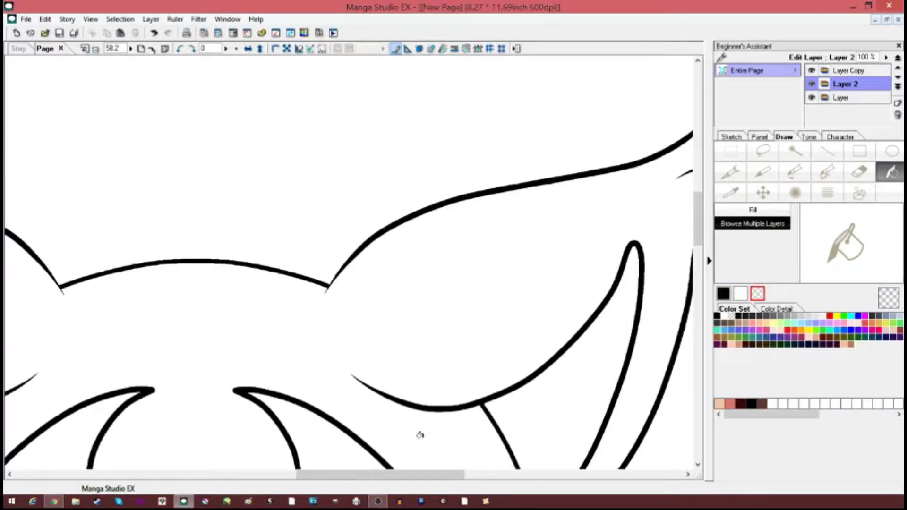
Step: Clean up the head ellipse between the ear lines at the outer ear bases with the Medium eraser, undoing a wrong stroke
scroll(444, 320, "down", 7)
scroll(443, 320, "up", 7)
key("e")
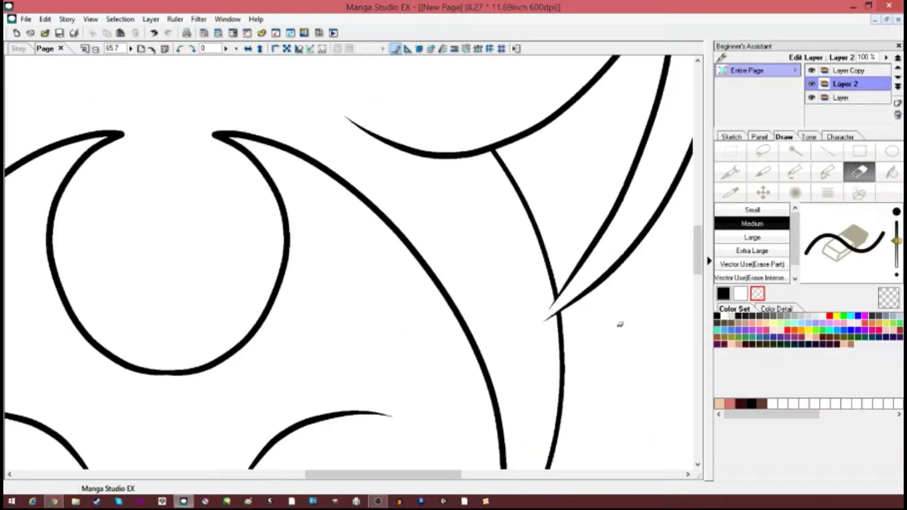
scroll(620, 325, "left", 10)
key("ctrl+z")
scroll(350, 262, "down", 5)
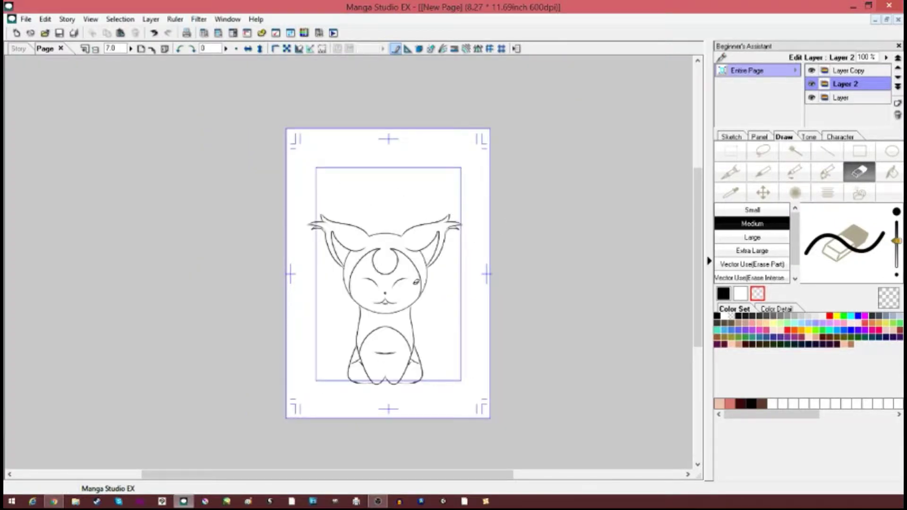
Step: Merge the mirrored copy, the head ellipse layer and the left-half line art into a single layer
scroll(416, 283, "up", 3)
scroll(520, 278, "down", 2)
scroll(520, 277, "up", 4)
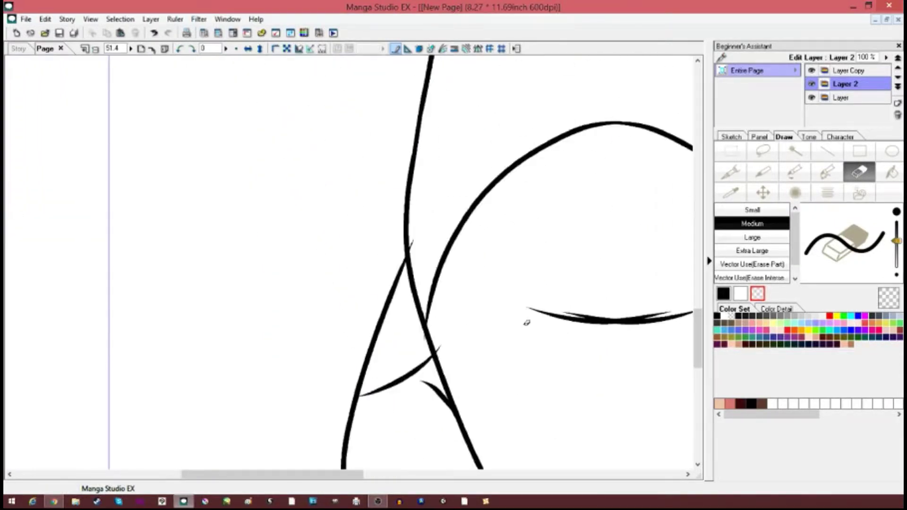
left_click(849, 71)
left_click(67, 19)
mouse_move(151, 20)
left_click(152, 219)
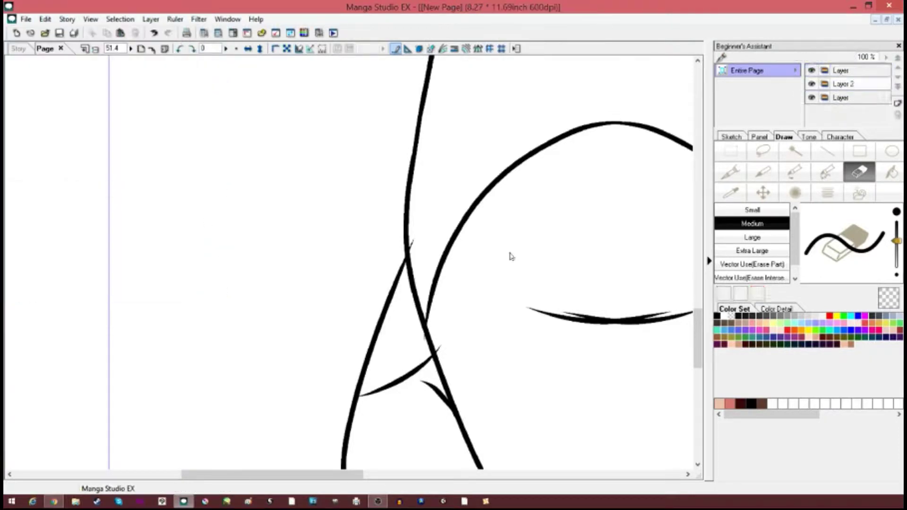
Step: Erase the stray line ends at the left hind leg and smooth the curved belly line with the Brush pen and eraser
left_click_drag(415, 239, 414, 246)
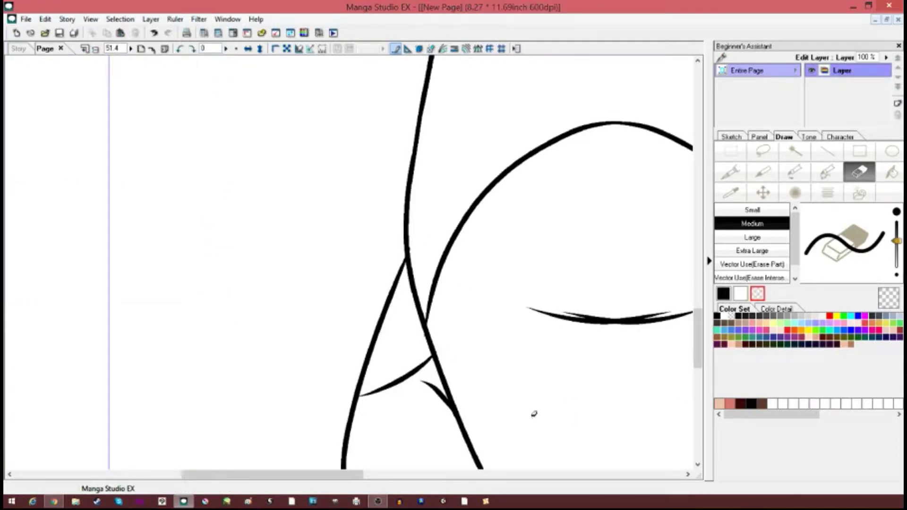
left_click_drag(331, 475, 438, 474)
key("p")
left_click_drag(177, 320, 243, 319)
key("ctrl+z")
key("c")
left_click_drag(167, 318, 246, 323)
key("ctrl+z")
left_click_drag(189, 322, 254, 316)
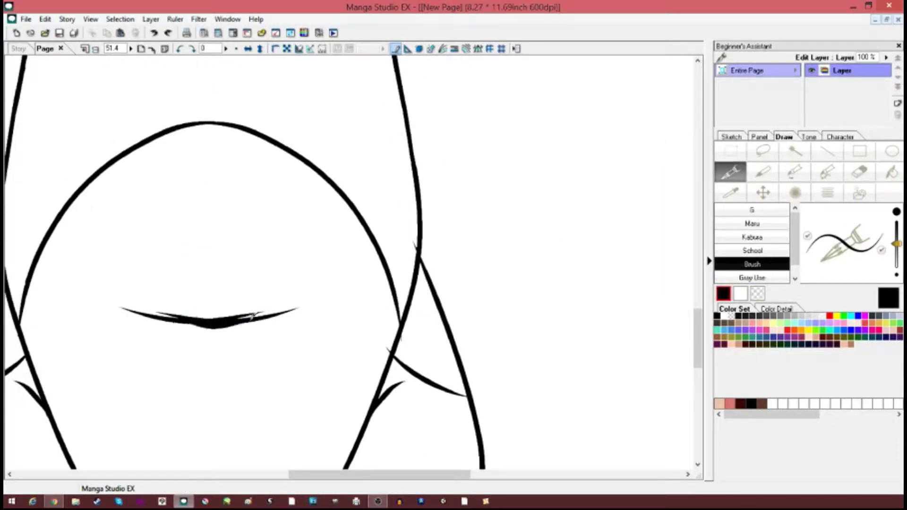
key("e")
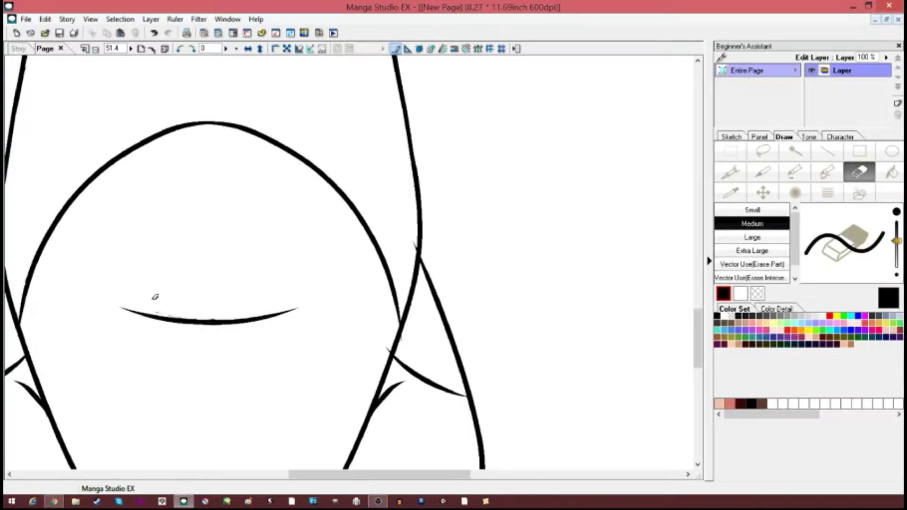
Step: Draw a tapered straight black line from the belly curve down to the notch between the front paws
scroll(265, 249, "down", 5)
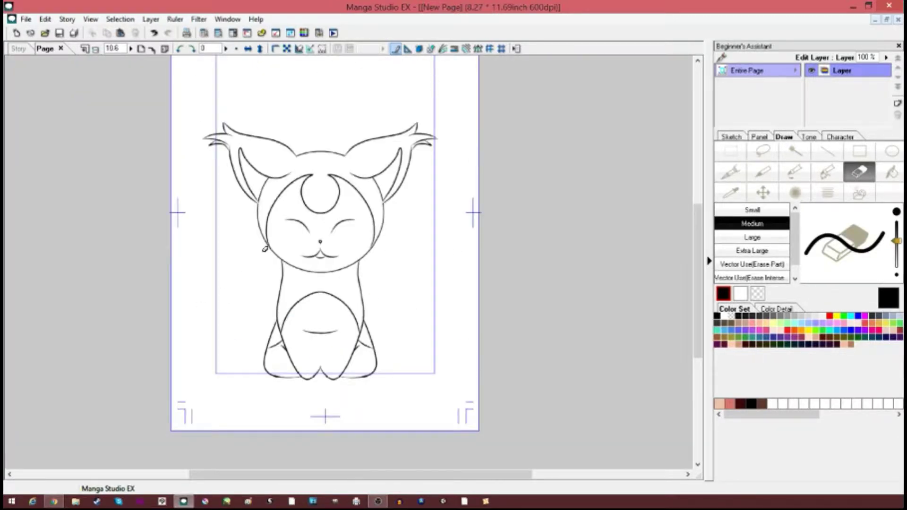
scroll(265, 249, "up", 3)
scroll(376, 377, "down", 4)
scroll(350, 366, "up", 5)
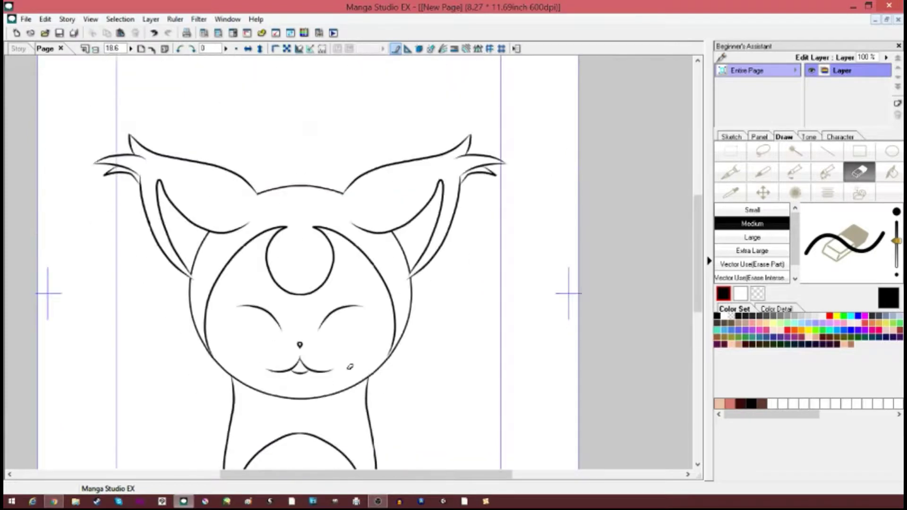
scroll(350, 366, "down", 3)
scroll(457, 239, "down", 1)
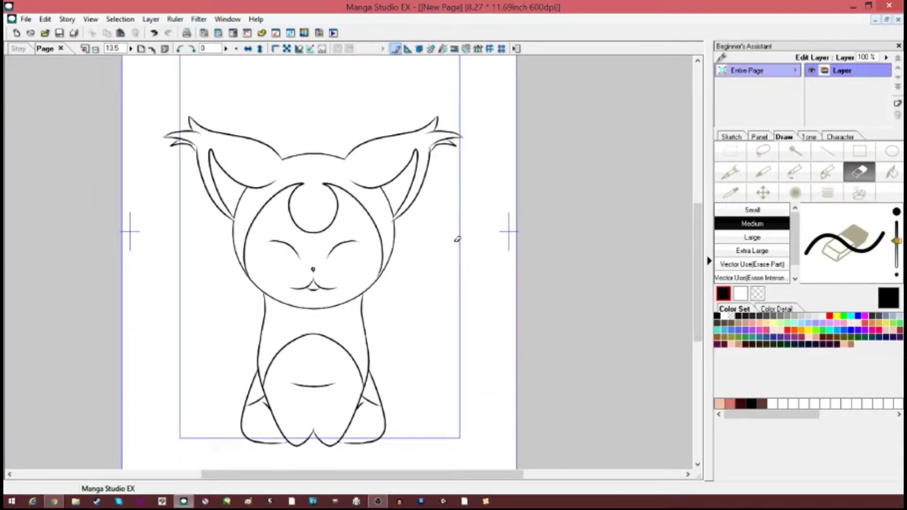
left_click(827, 151)
scroll(228, 330, "up", 4)
left_click_drag(229, 335, 229, 187)
scroll(321, 269, "up", 1)
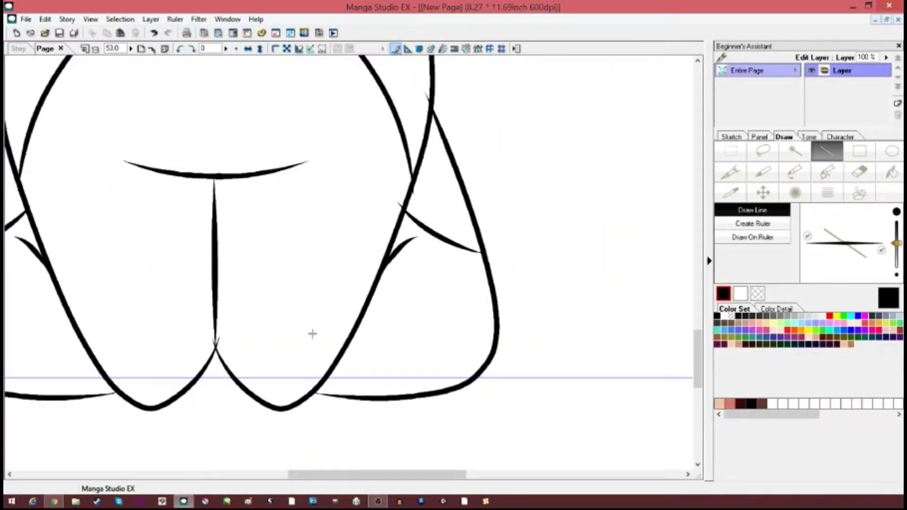
Step: Set up a new sketch layer below the line art with the 0.3mm marker in light blue
scroll(312, 334, "down", 10)
scroll(631, 341, "up", 3)
scroll(650, 321, "up", 1)
left_click(730, 137)
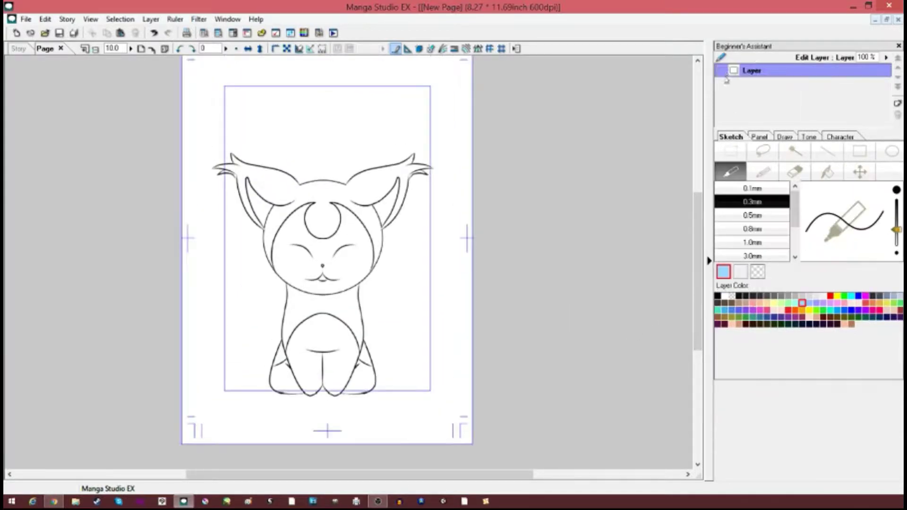
left_click(788, 137)
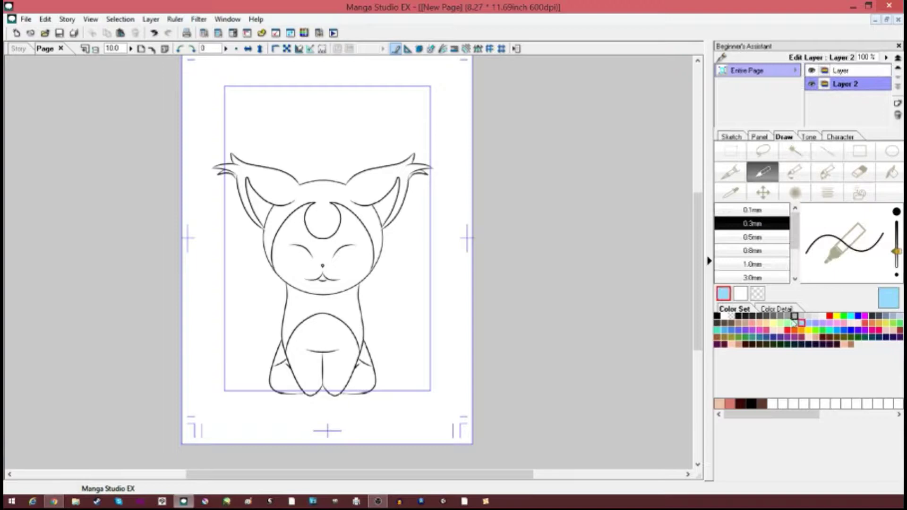
scroll(693, 323, "up", 1)
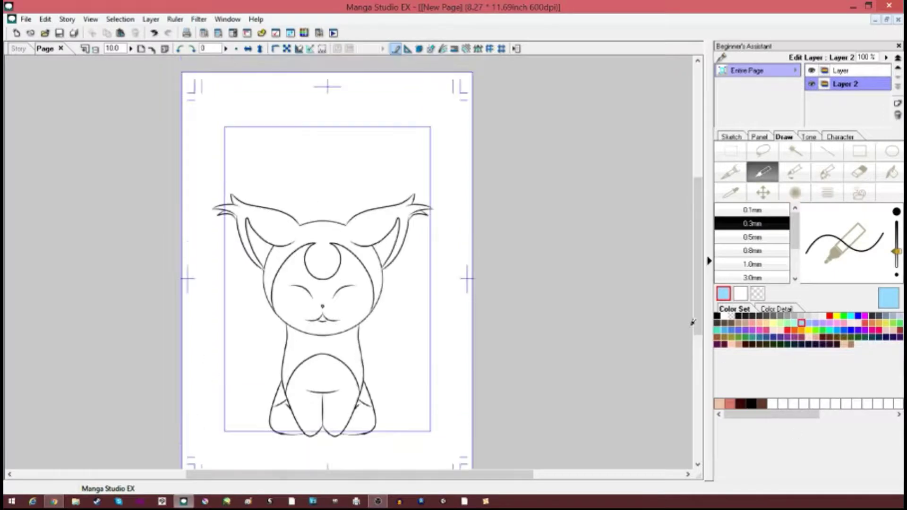
Step: Sketch the two curved edges of a tail rising from the animal's left side, undoing the wrong strokes
scroll(273, 401, "up", 3)
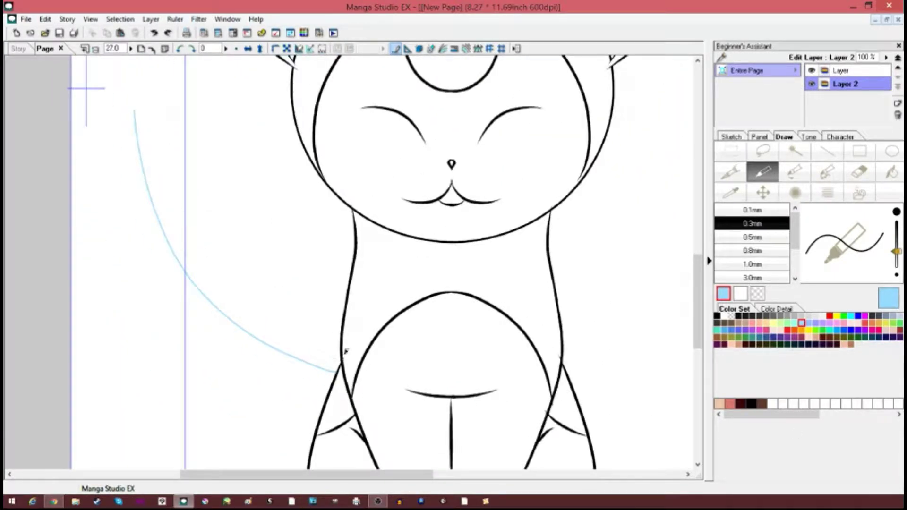
left_click_drag(341, 347, 149, 85)
scroll(195, 292, "down", 3)
key("ctrl+z")
key("ctrl+z")
scroll(482, 355, "up", 2)
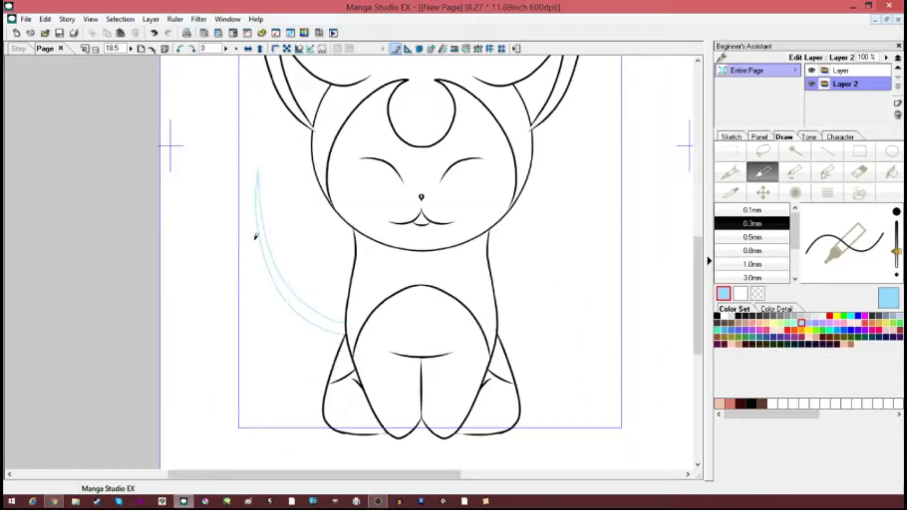
Step: Sketch a long oval tail tip with a jagged cuff at its base and three round-ended stalks on top
scroll(225, 345, "down", 2)
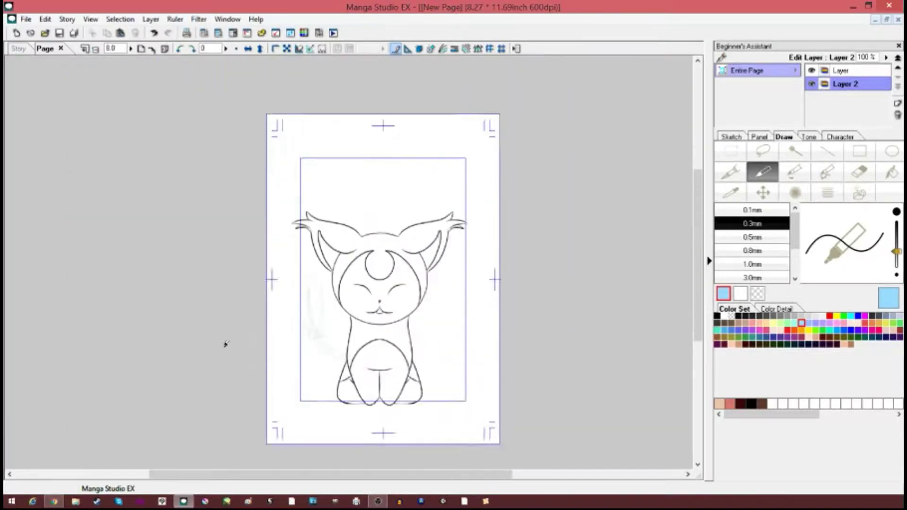
scroll(388, 406, "up", 2)
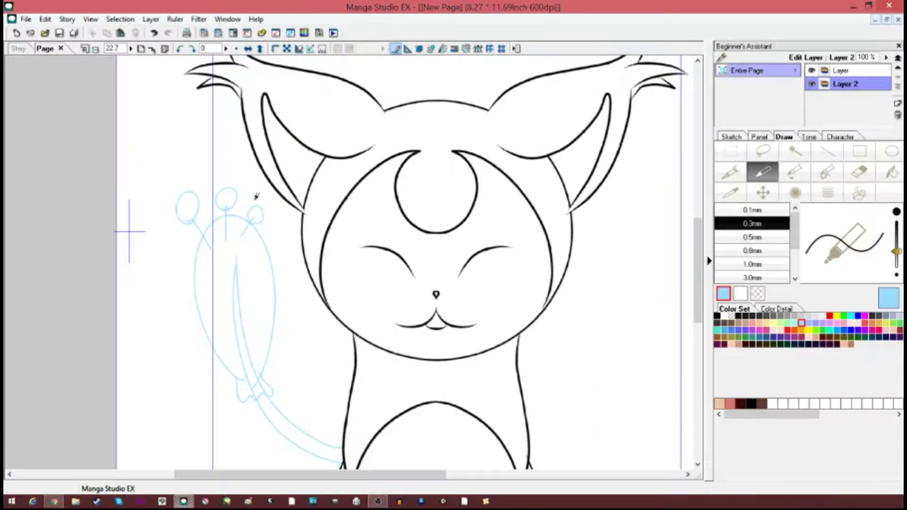
scroll(371, 321, "down", 1)
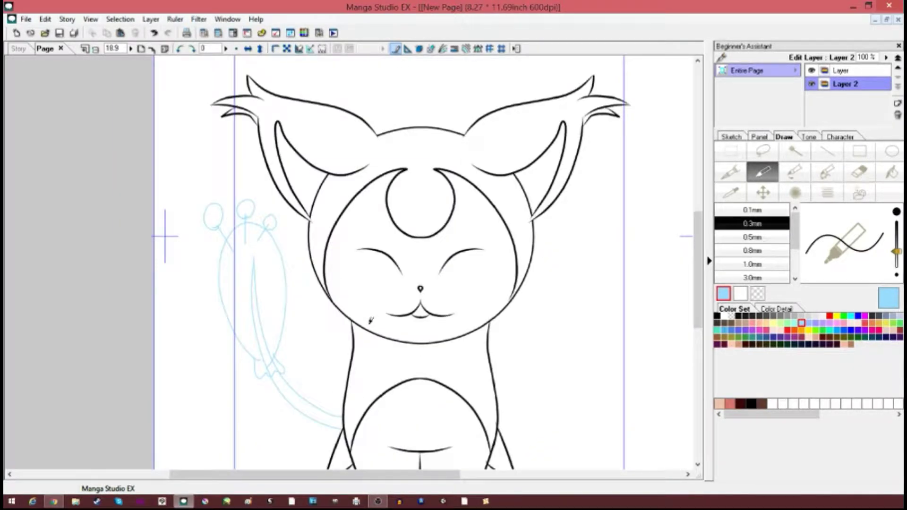
Step: Make the line art layer active and choose the Brush pen for inking the tail
left_click(842, 71)
left_click(730, 172)
scroll(290, 429, "up", 4)
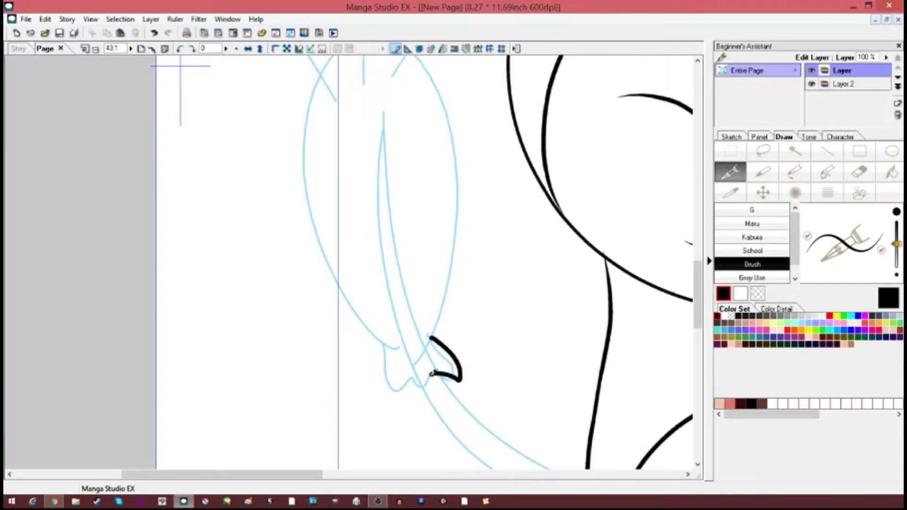
key("ctrl+z")
left_click_drag(452, 390, 447, 355)
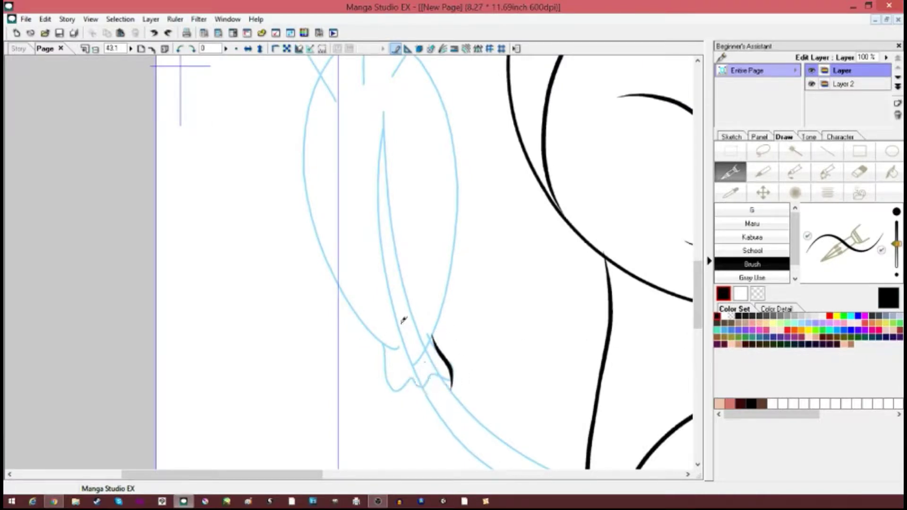
key("ctrl+z")
left_click_drag(435, 331, 440, 348)
right_click(537, 373)
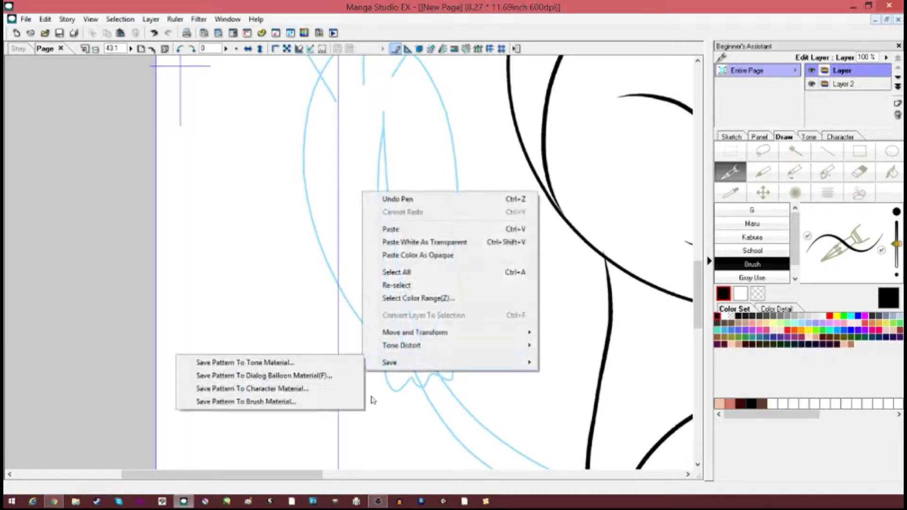
left_click(77, 355)
Step: Ink both edges of the tail from the body up into the oval along the sketch, redoing the wrong strokes
left_click_drag(698, 294, 699, 323)
scroll(607, 304, "down", 3)
scroll(607, 304, "up", 4)
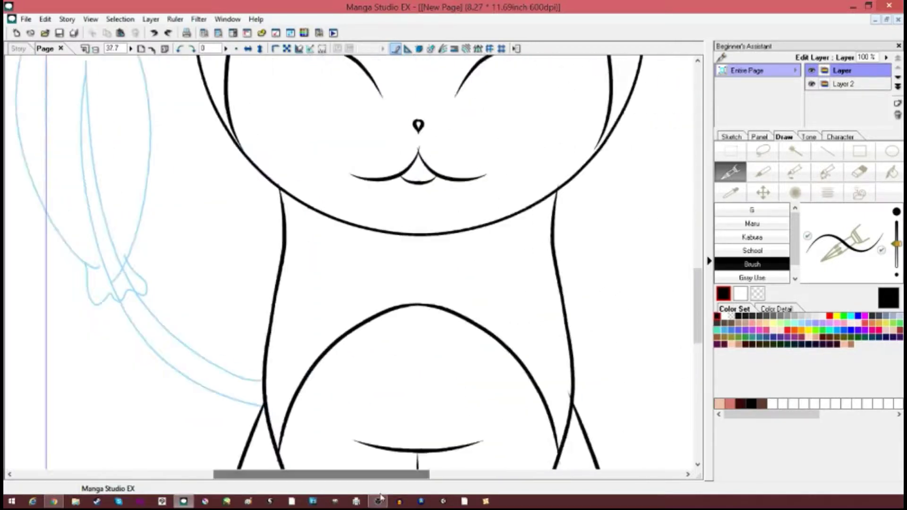
left_click_drag(328, 475, 279, 478)
left_click_drag(401, 413, 163, 197)
key("ctrl+z")
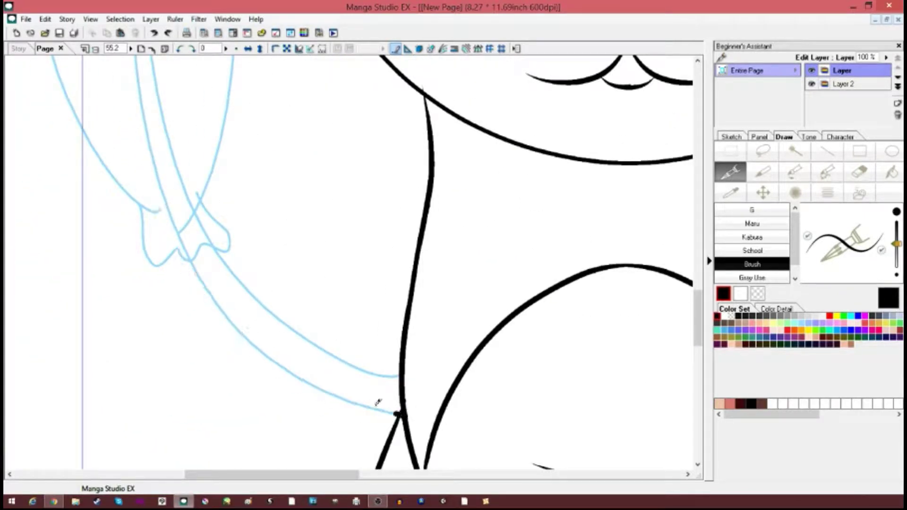
left_click_drag(395, 418, 167, 216)
key("ctrl+z")
mouse_move(399, 415)
left_mouse_down()
mouse_move(172, 223)
mouse_move(147, 164)
mouse_move(151, 148)
left_mouse_up()
key("ctrl+z")
key("ctrl+z")
key("ctrl+z")
mouse_move(209, 230)
left_mouse_down()
mouse_move(399, 378)
mouse_move(161, 122)
left_mouse_up()
key("ctrl+z")
left_click_drag(287, 331, 162, 124)
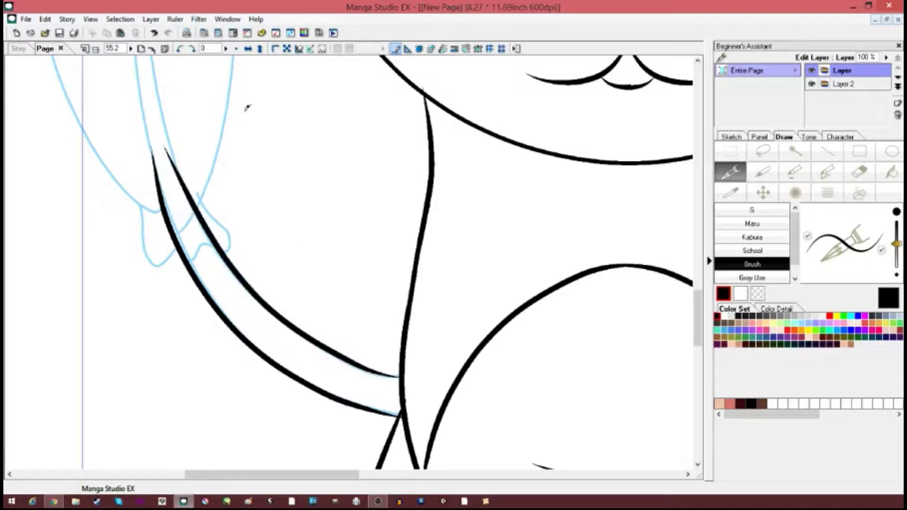
Step: Thicken the end of the upper tail line where it joins the body outline
scroll(314, 279, "down", 7)
scroll(314, 279, "up", 10)
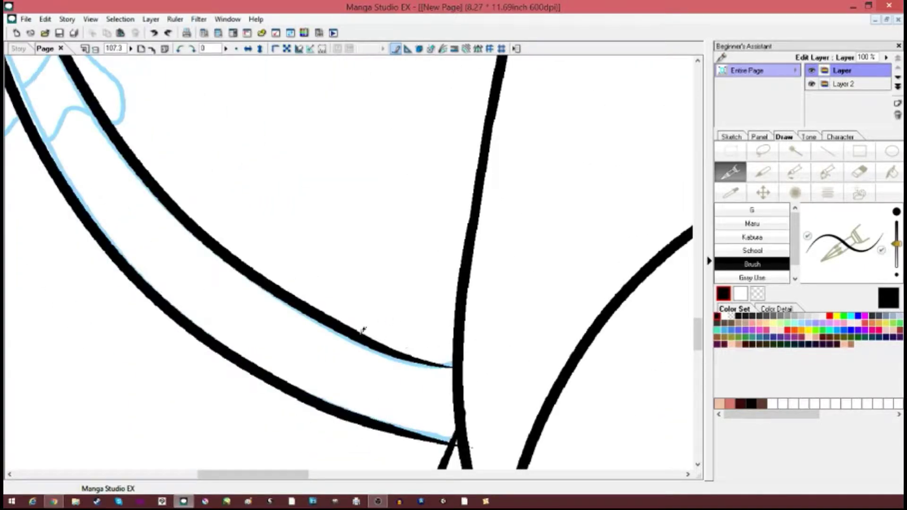
left_click_drag(362, 333, 454, 353)
Step: Ink the jagged points of the cuff at the base of the tail's oval tip
scroll(348, 405, "left", 3)
scroll(348, 405, "down", 6)
scroll(304, 365, "up", 5)
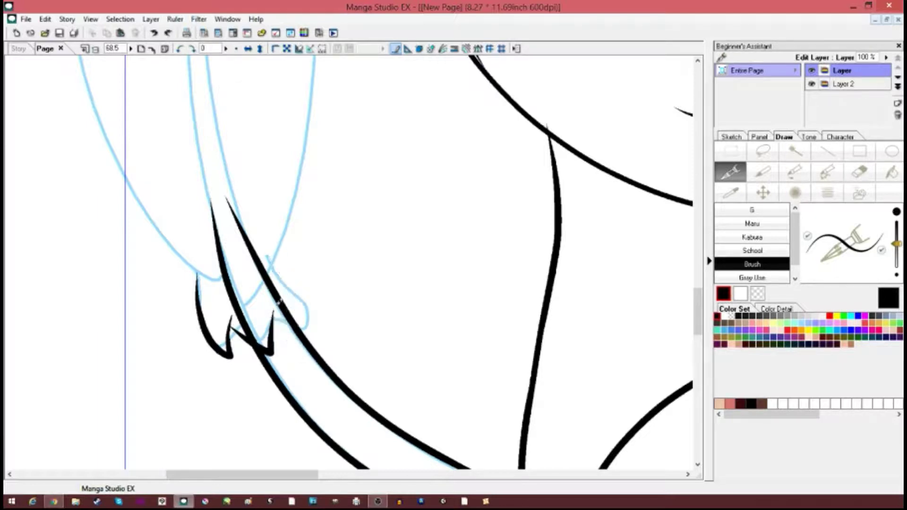
scroll(279, 251, "down", 4)
scroll(425, 293, "up", 3)
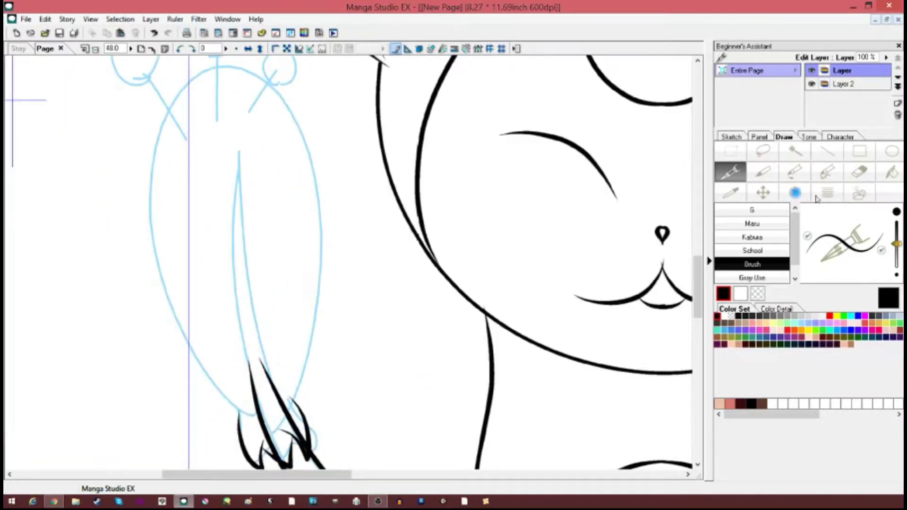
Step: Add a new layer above the line art and choose the Draw Ellipse tool
left_click(891, 151)
scroll(231, 128, "down", 2)
left_click(898, 103)
left_click_drag(180, 145, 293, 381)
left_click(763, 192)
left_click_drag(268, 274, 314, 254)
key("ctrl+z")
left_click(891, 152)
key("ctrl+z")
Step: Draw an upright black ellipse the size of the sketched tail tip and move it beside the sketch
left_click_drag(156, 168, 270, 396)
left_click(763, 193)
mouse_move(223, 309)
left_mouse_down()
mouse_move(288, 274)
mouse_move(198, 273)
left_mouse_up()
left_click(796, 151)
scroll(249, 361, "up", 3)
scroll(209, 293, "down", 4)
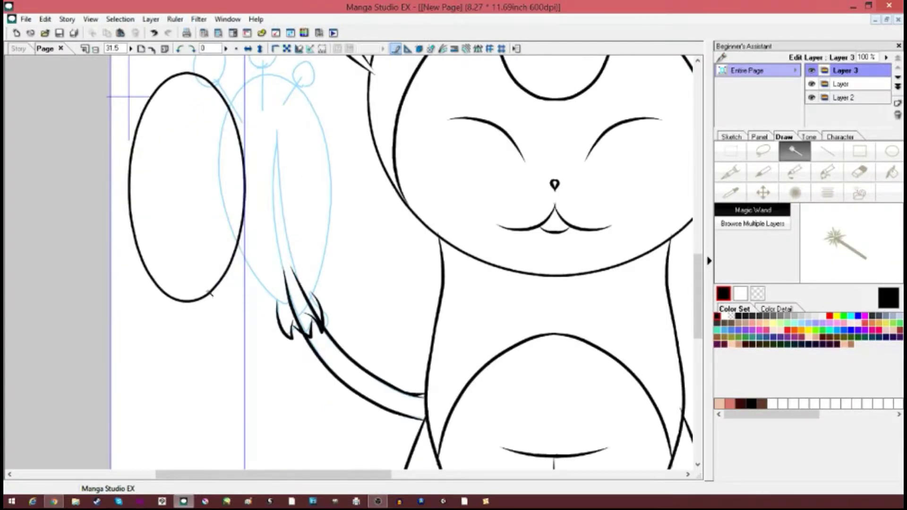
scroll(209, 293, "up", 2)
scroll(254, 326, "down", 3)
scroll(253, 326, "up", 3)
left_click(731, 151)
left_click_drag(109, 141, 263, 428)
left_click(752, 210)
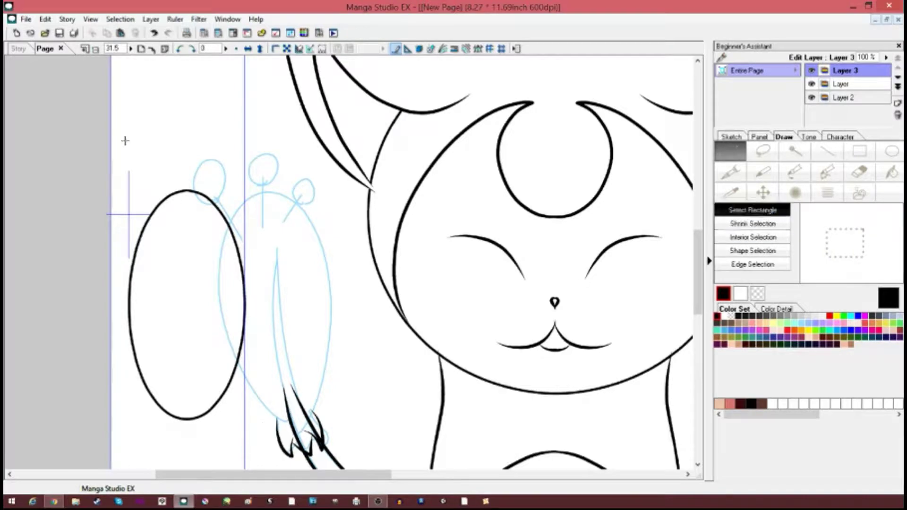
left_click_drag(110, 146, 275, 457)
scroll(285, 279, "down", 2)
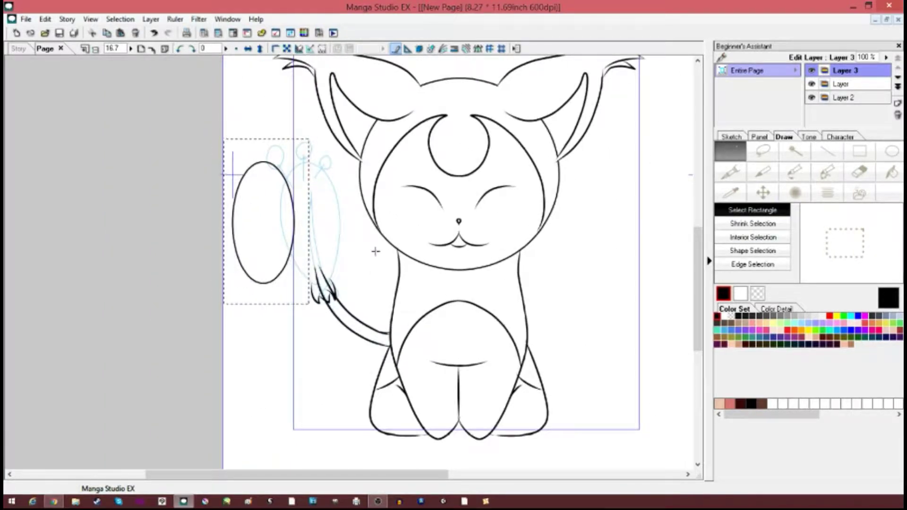
key("ctrl+d")
scroll(523, 228, "up", 3)
left_click(795, 151)
scroll(259, 351, "up", 4)
left_click(118, 293)
scroll(118, 293, "down", 3)
left_click(120, 19)
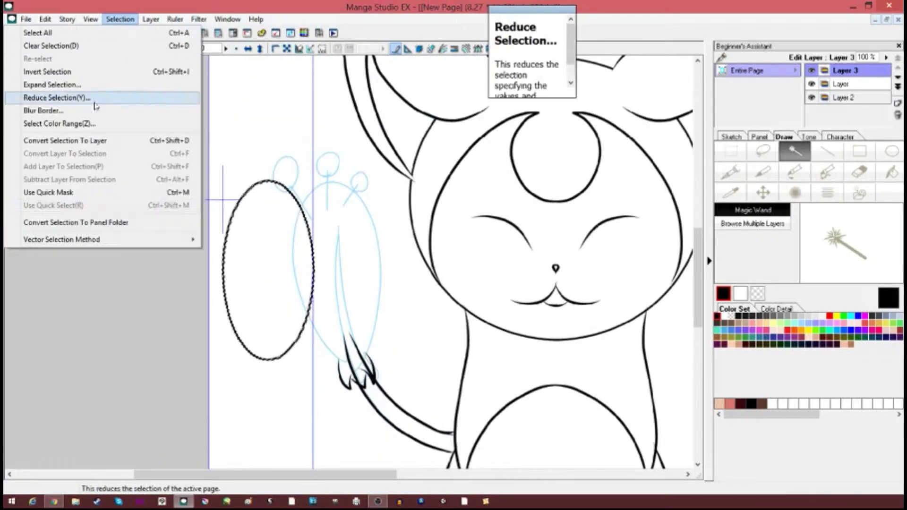
left_click(51, 46)
Step: Move the ellipse over the sketched tail tip so it meets the cuff, and hide the light blue sketch layer
left_click(763, 192)
left_click_drag(278, 283, 356, 290)
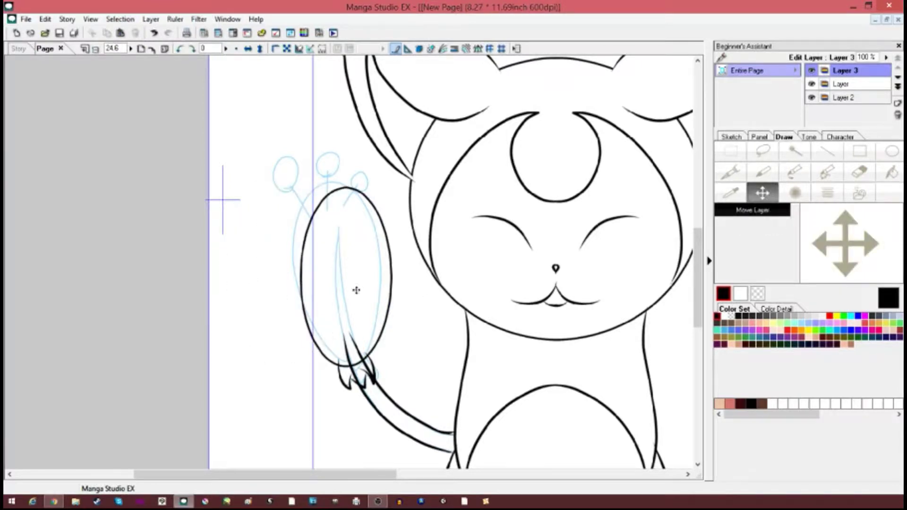
left_click(810, 98)
scroll(166, 284, "down", 5)
scroll(380, 353, "up", 6)
Step: On the line art layer, erase the left tail line above the cuff and cut the right one at the cuff with the Medium and Small erasers
left_click(859, 172)
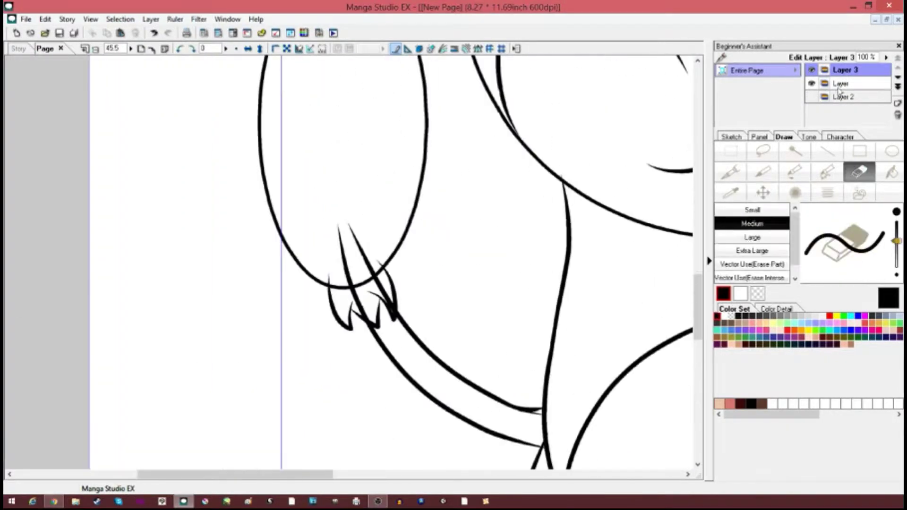
left_click(840, 84)
left_click(350, 279)
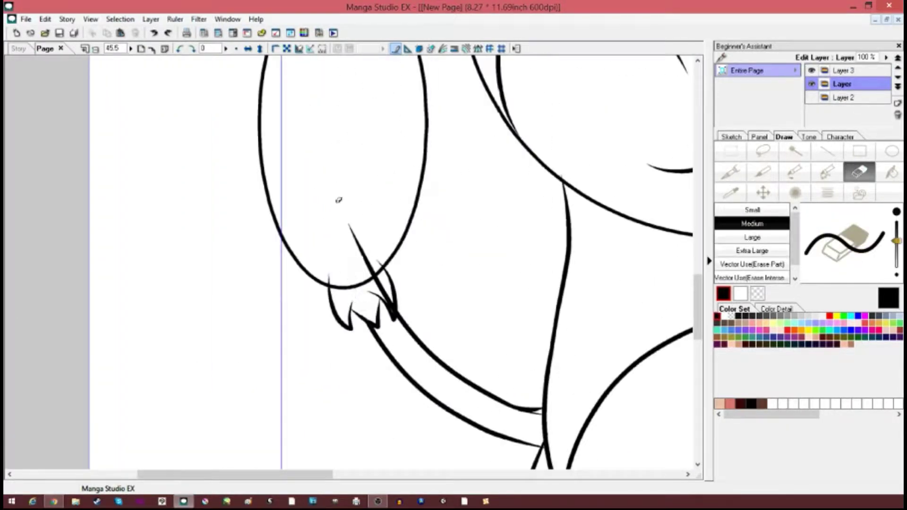
left_click(392, 302)
left_click(752, 210)
scroll(450, 346, "down", 1)
scroll(449, 346, "up", 6)
left_click_drag(512, 242, 516, 263)
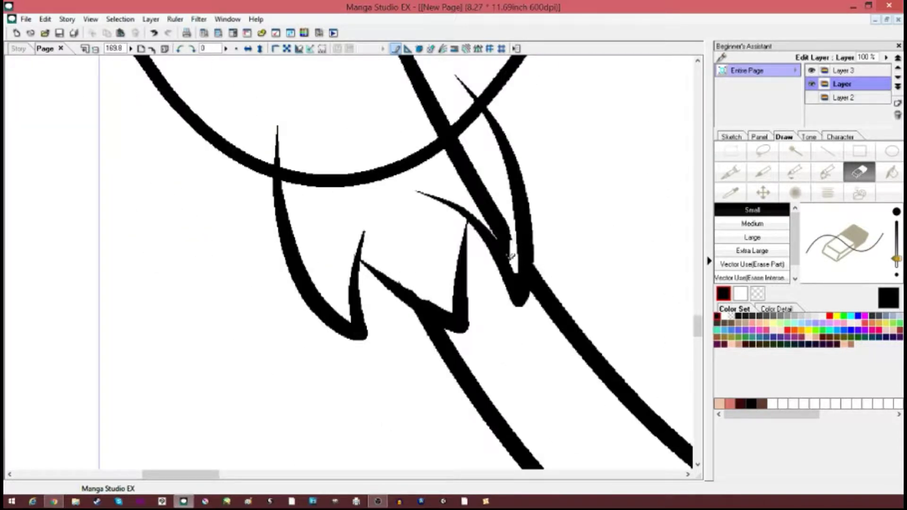
Step: Remove the cut-off tail line piece inside the oval and cuff by filling it with transparent, and clean up its remains
left_click(891, 172)
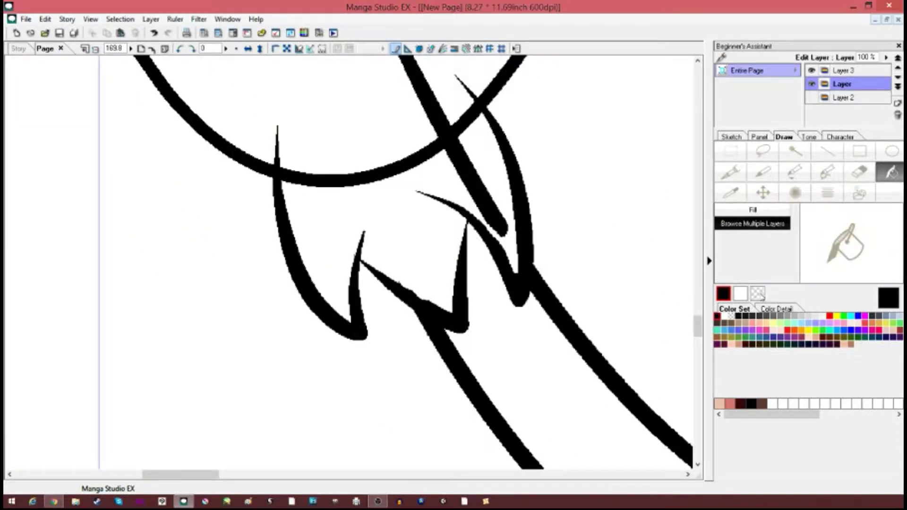
left_click(757, 293)
left_click(459, 165)
key("ctrl+z")
left_click(752, 210)
left_click(481, 195)
scroll(457, 188, "down", 8)
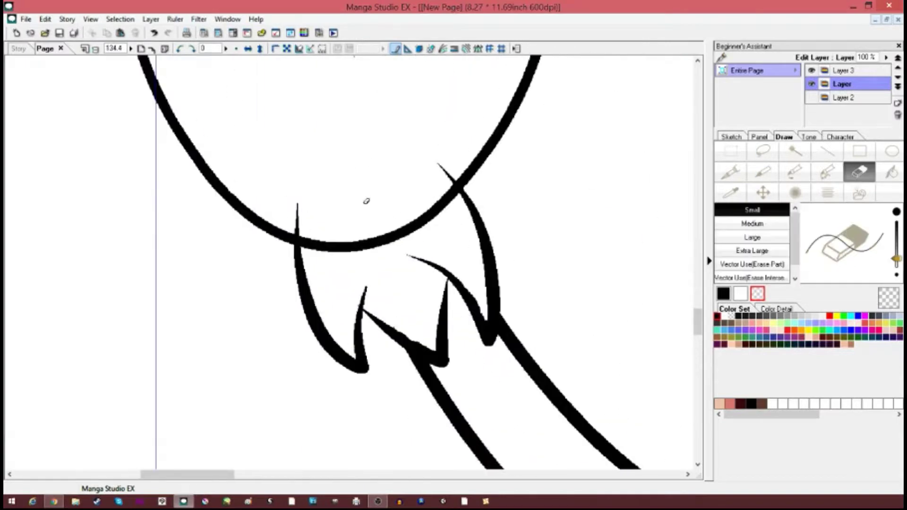
Step: Remove the ellipse's bottom arc between the cuff edges on Layer 3 with a transparent fill
left_click(892, 172)
left_click(413, 225)
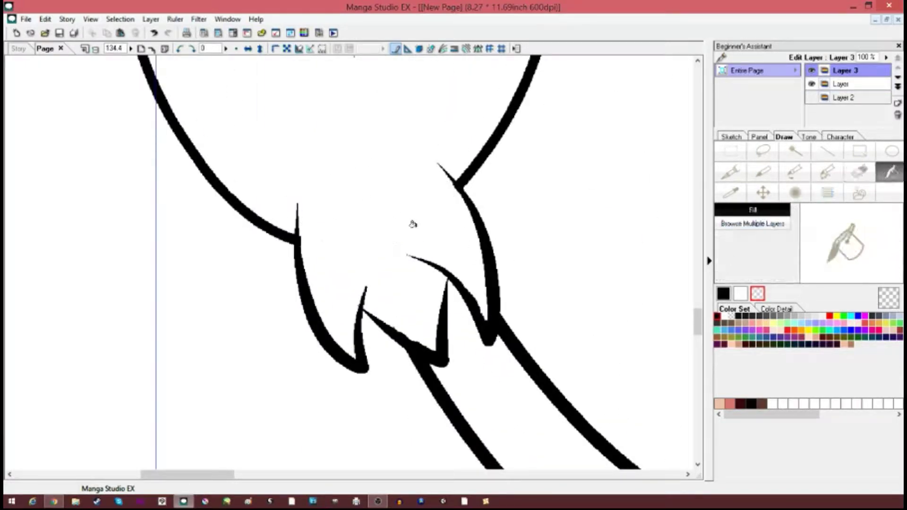
scroll(364, 294, "down", 13)
scroll(364, 293, "up", 6)
Step: Draw three short black stalks at the top of the tail's oval with the G pen
left_click(738, 175)
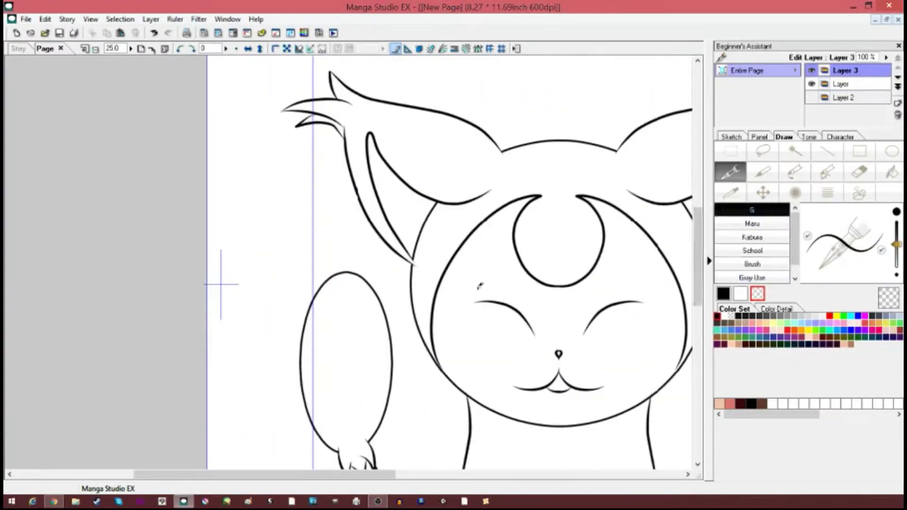
scroll(350, 265, "up", 2)
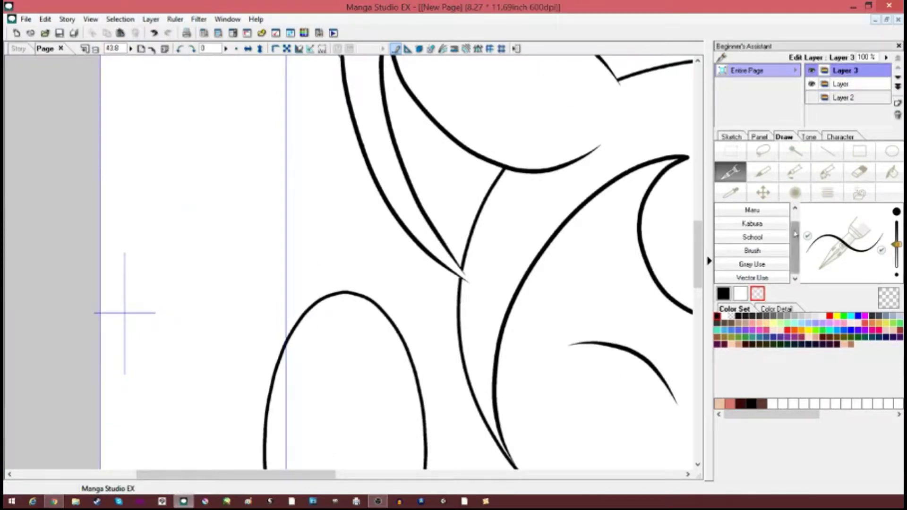
left_click(724, 294)
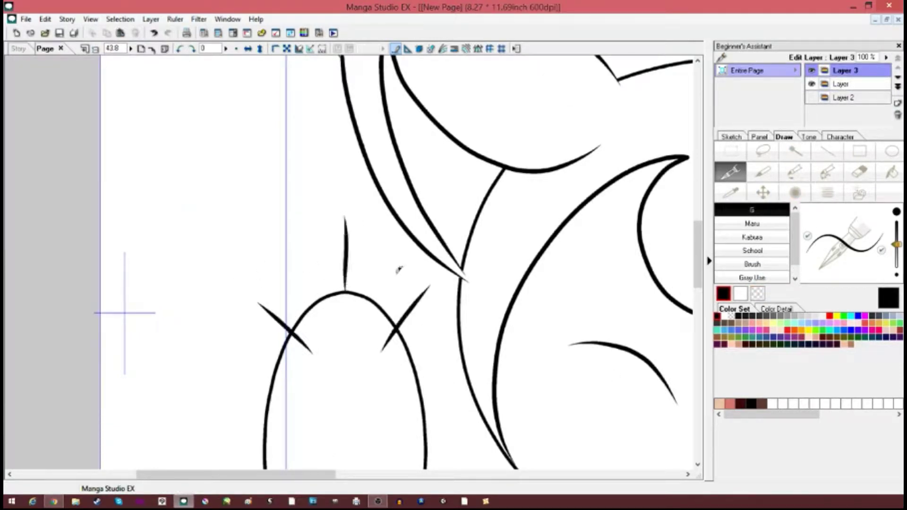
scroll(432, 303, "down", 5)
Step: Add a new layer and draw a black circle at the end of each of the three stalks
left_click(890, 152)
scroll(856, 154, "up", 3)
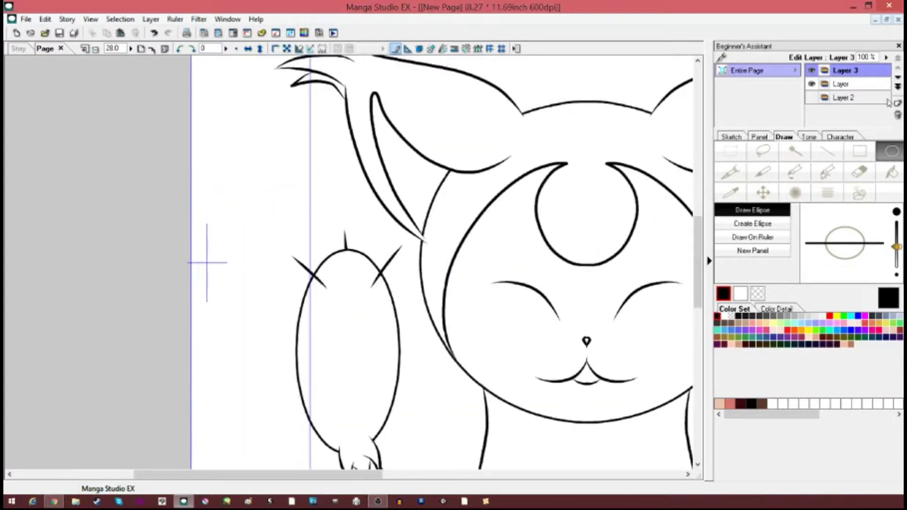
left_click(898, 104)
scroll(69, 261, "up", 3)
left_click_drag(203, 217, 267, 283)
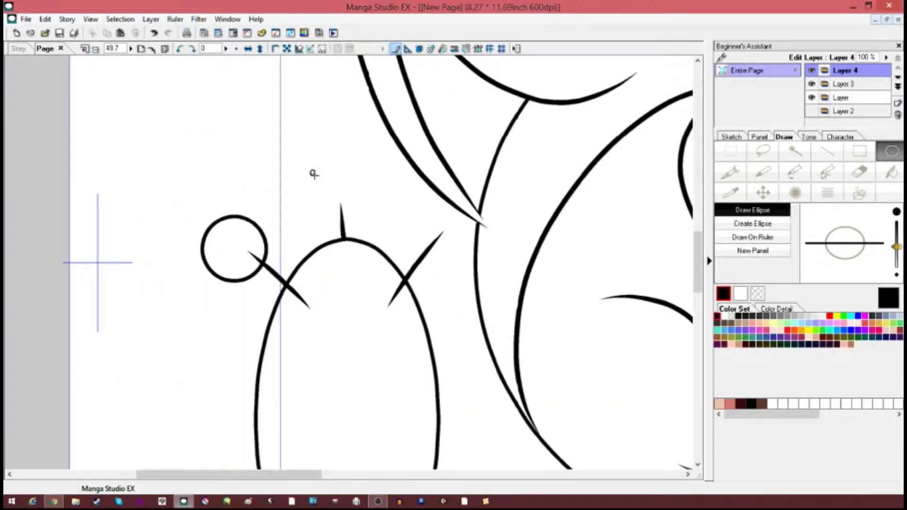
left_click_drag(457, 234, 494, 274)
scroll(494, 273, "down", 2)
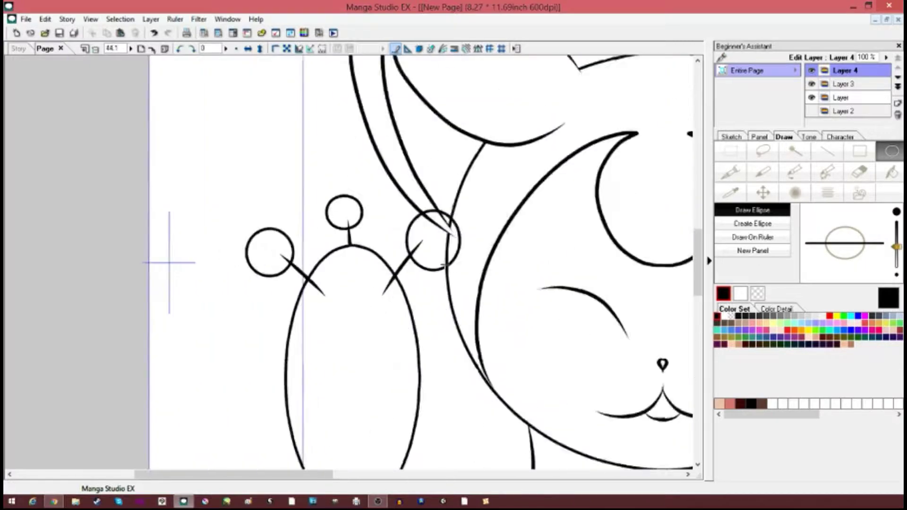
Step: Remove the part of the tail's right-hand circle that overlaps the ear and head, erasing gaps and filling the cut line with transparent on Layer 4
scroll(494, 273, "up", 2)
left_click(860, 172)
scroll(300, 227, "up", 3)
key("g")
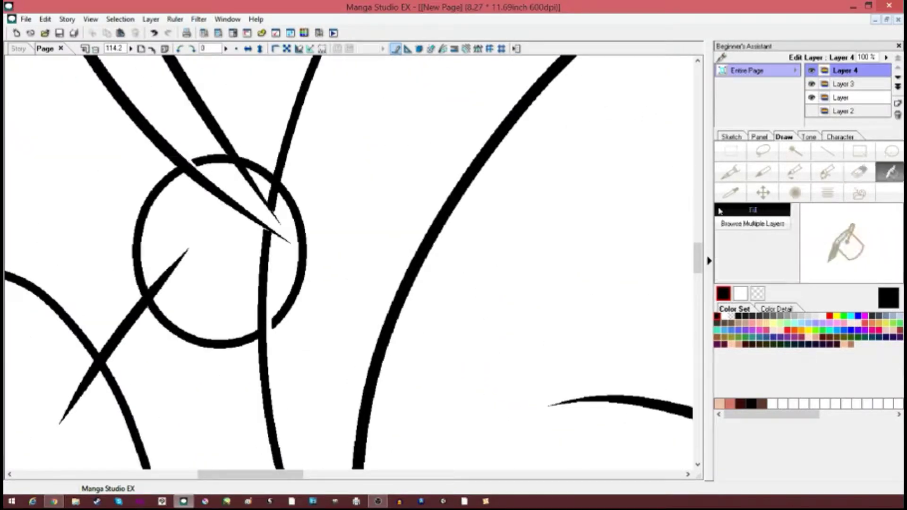
left_click(305, 245)
scroll(261, 273, "down", 3)
left_click_drag(352, 475, 323, 475)
scroll(307, 228, "up", 2)
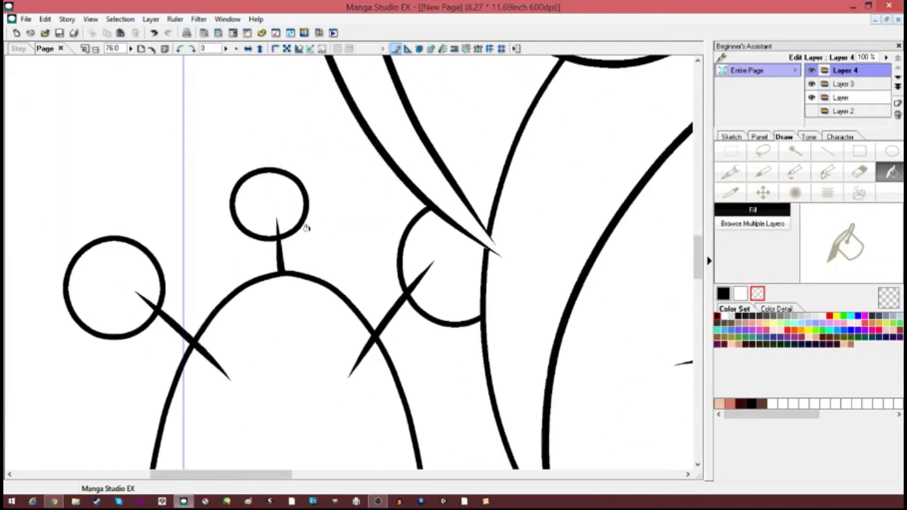
Step: Erase the stalk ends that poke into the tail circles and oval on Layer 3
left_click(860, 172)
left_click(845, 84)
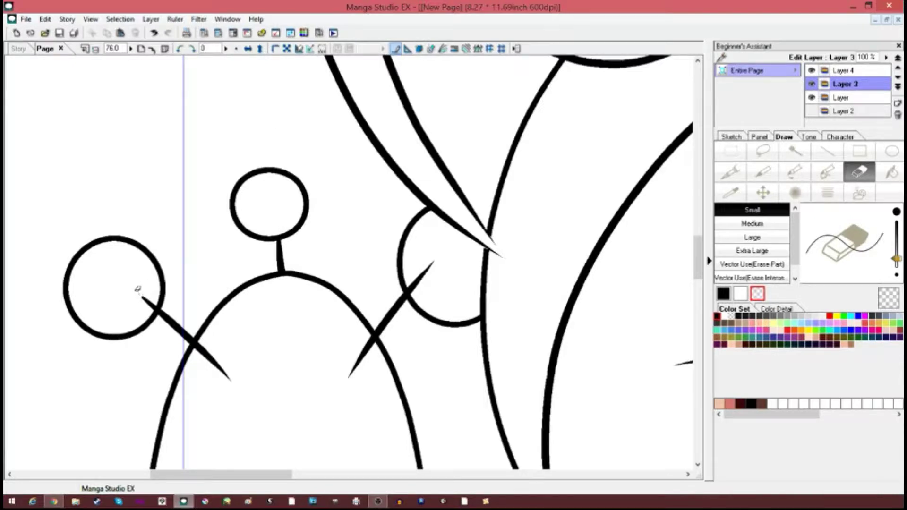
scroll(172, 242, "down", 6)
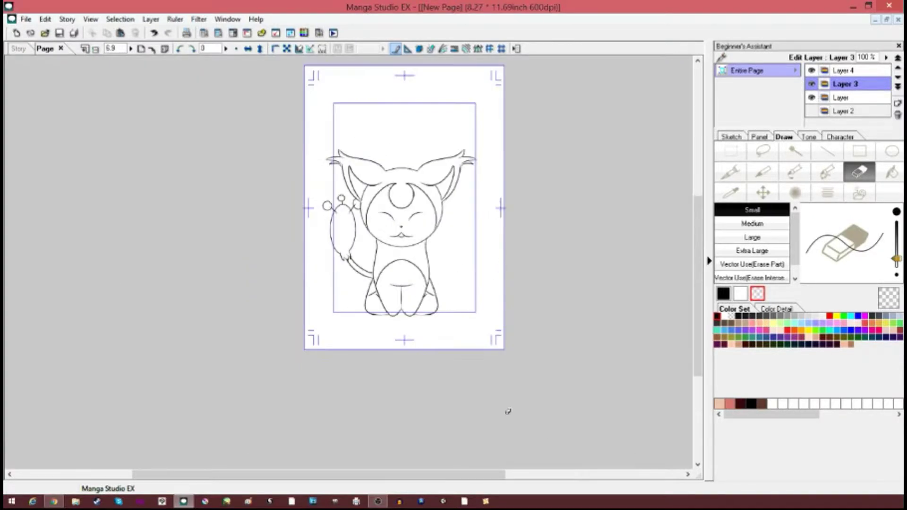
scroll(388, 342, "up", 2)
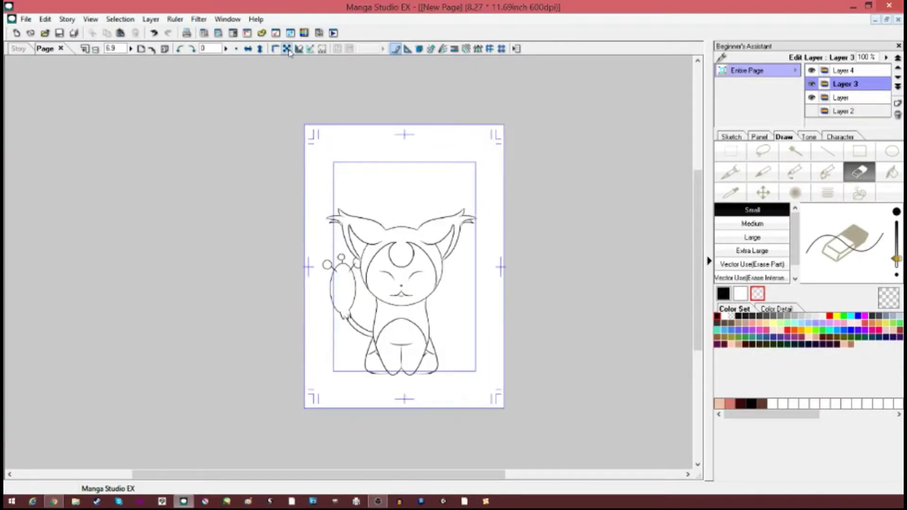
Step: Show transparent areas and export the entire page at actual size as a PNG named Skitty design lineart
left_click(286, 48)
left_click(25, 19)
mouse_move(39, 201)
left_click(213, 202)
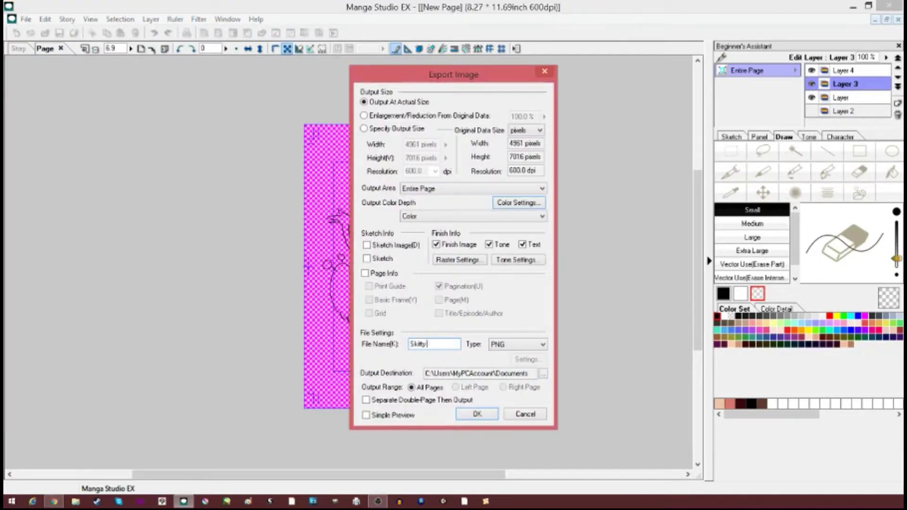
left_click(485, 415)
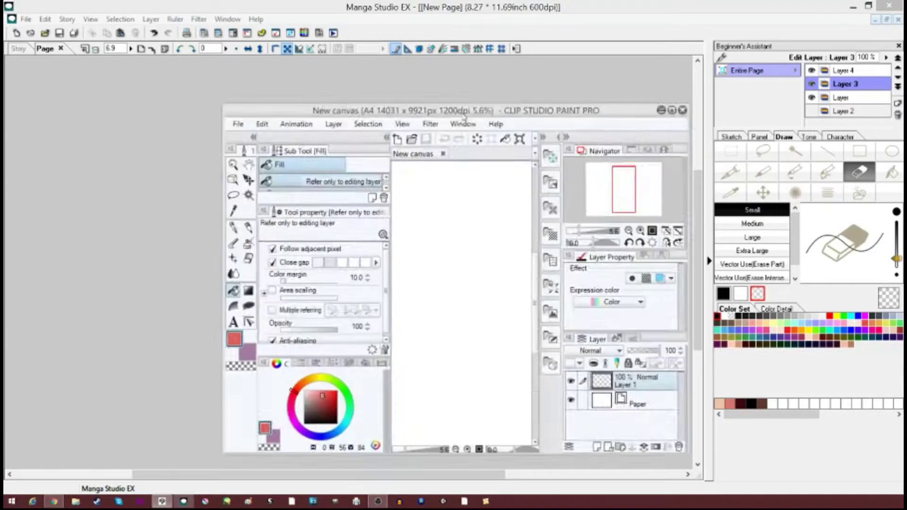
Step: Switch to Clip Studio Paint and open Skitty design lineart.png from the documents folder
double_click(461, 111)
left_click(16, 21)
left_click(37, 65)
left_click_drag(293, 89, 293, 198)
left_click(189, 217)
left_click(313, 261)
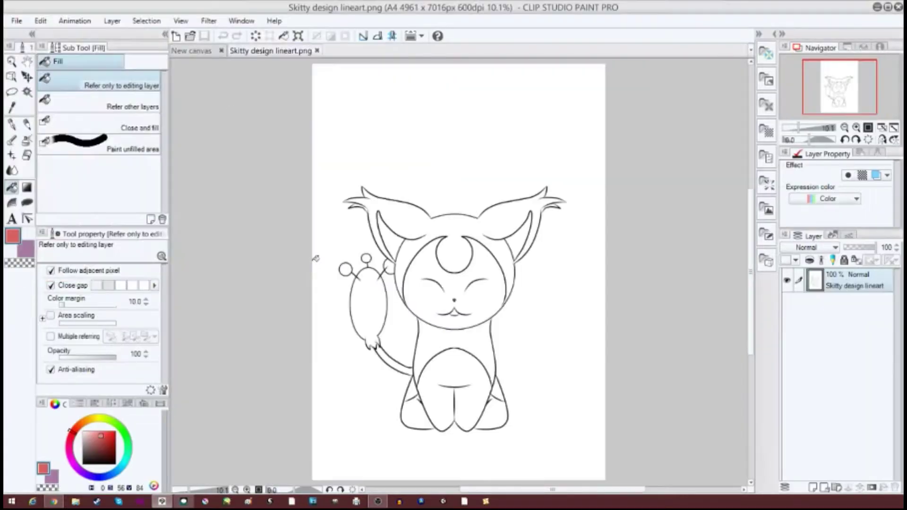
Step: Add a new layer, place it below the Skitty design lineart layer, and select the lineart layer
left_click_drag(752, 330, 753, 350)
left_click(813, 487)
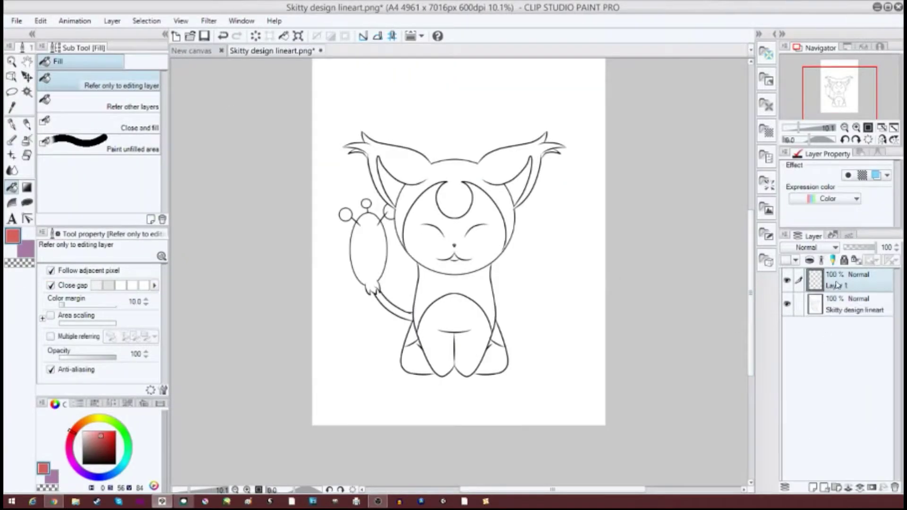
left_click_drag(839, 285, 840, 312)
left_click_drag(751, 342, 751, 331)
left_click(842, 287)
left_click(92, 418)
left_click(102, 434)
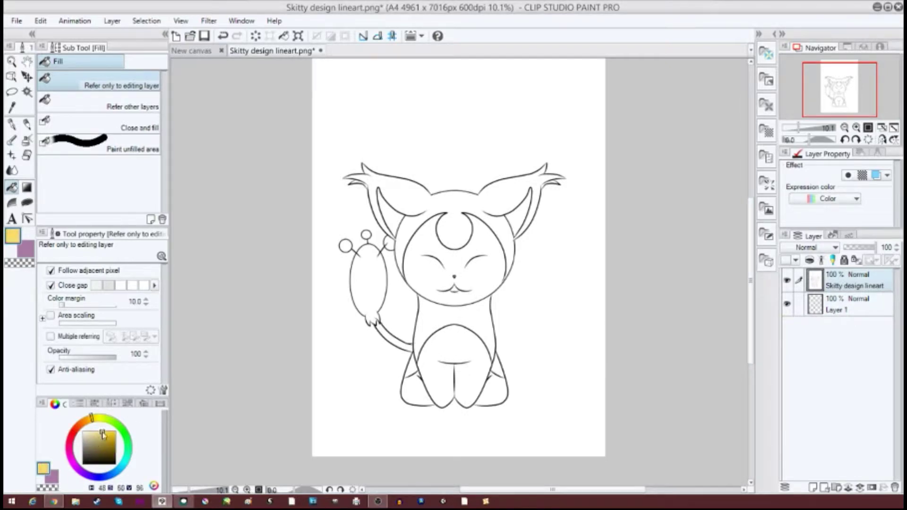
left_click(95, 403)
left_click(151, 449)
scroll(467, 285, "up", 3)
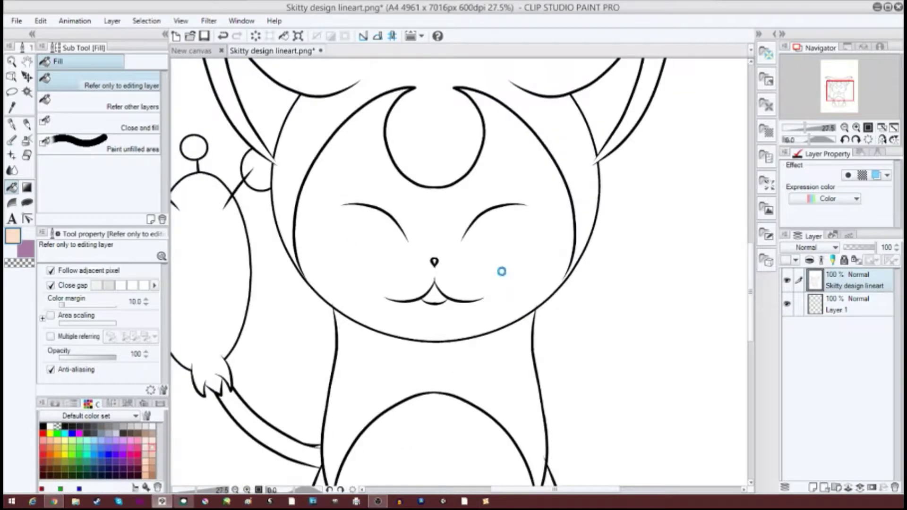
key("ctrl+z")
Step: Clear the white from the head and upper body on the lineart layer by filling it with transparent
left_click(841, 310)
left_click(841, 286)
left_click(19, 263)
left_click(484, 362)
left_click(456, 315)
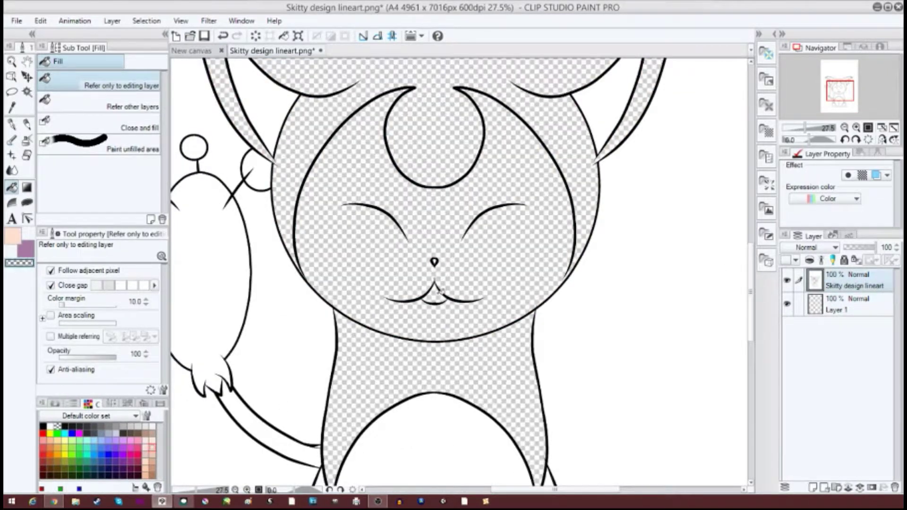
Step: Clear the remaining white inside the ears, tail, knobs, belly and legs of the lineart with transparent fills
scroll(449, 253, "down", 2)
left_click(352, 172)
left_click(316, 265)
left_click(282, 213)
left_click(442, 355)
left_click(503, 425)
left_click(352, 350)
Step: Clean up the stray line ends where the tail meets the body, using transparent colour with the Fill-in-mono pen and Fill tool
left_click(27, 125)
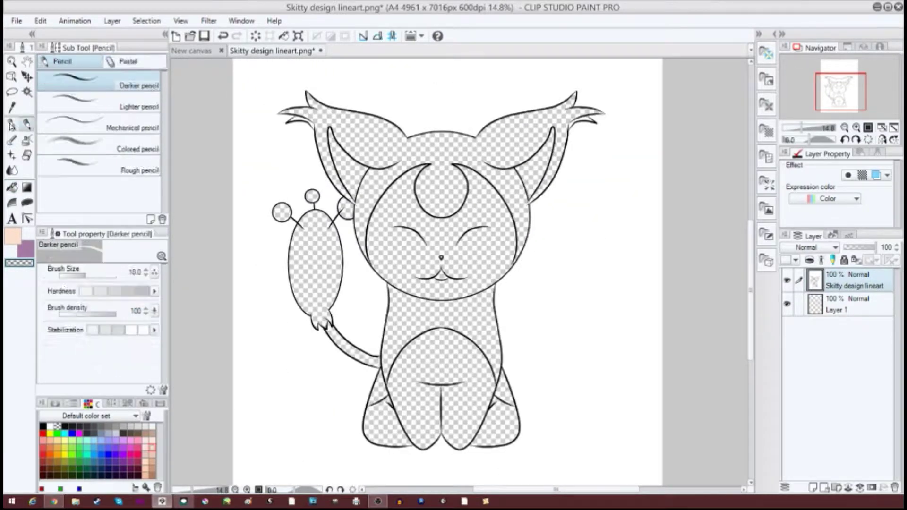
left_click(12, 125)
scroll(384, 353, "up", 6)
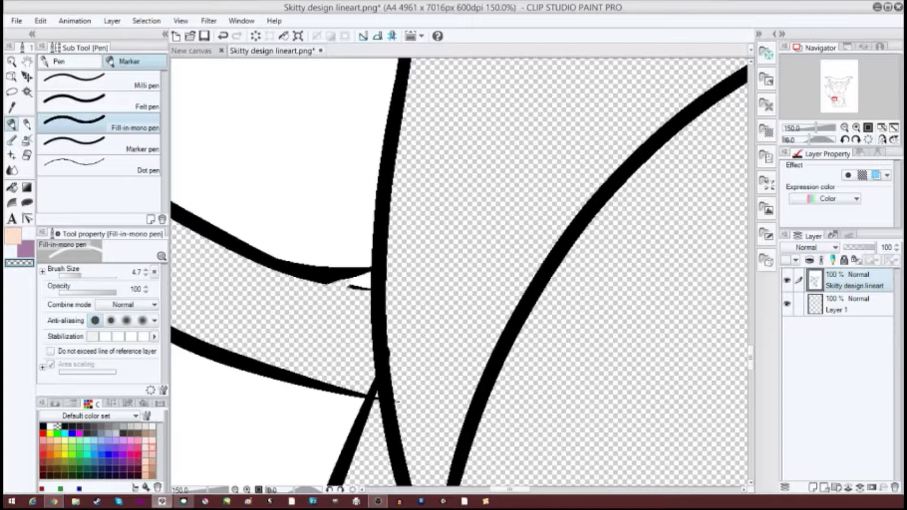
left_click(12, 187)
left_click(363, 282)
left_click(12, 124)
scroll(405, 319, "down", 4)
Step: Remove the stray line tips at the mouth's peak and where the hind leg on the right joins the body
scroll(500, 286, "up", 9)
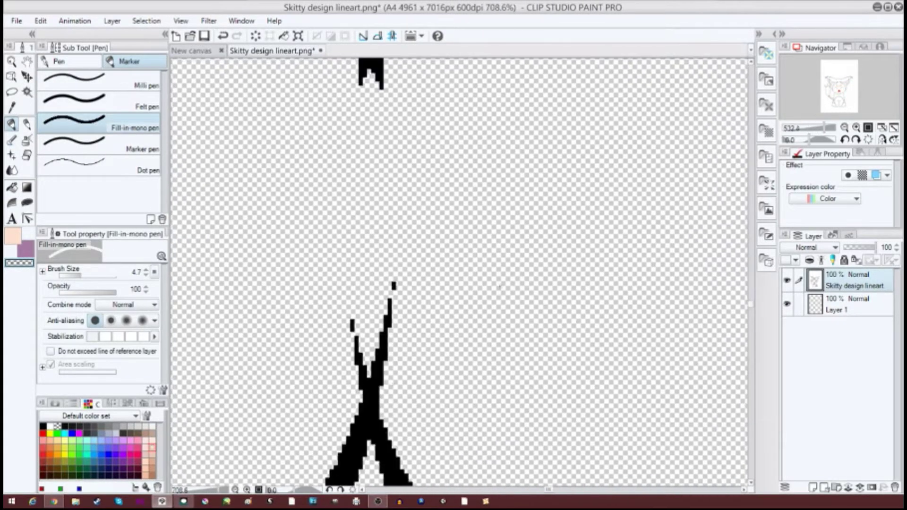
scroll(407, 289, "down", 2)
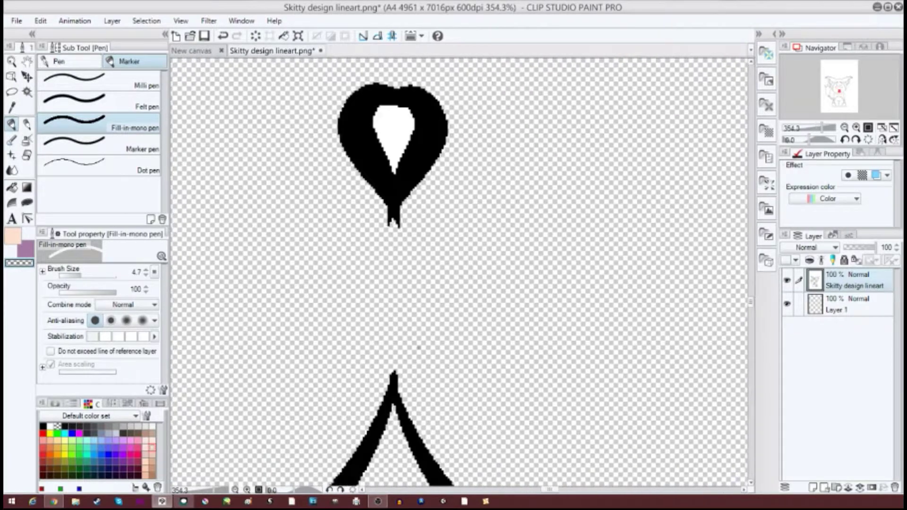
scroll(460, 277, "down", 6)
scroll(350, 278, "up", 4)
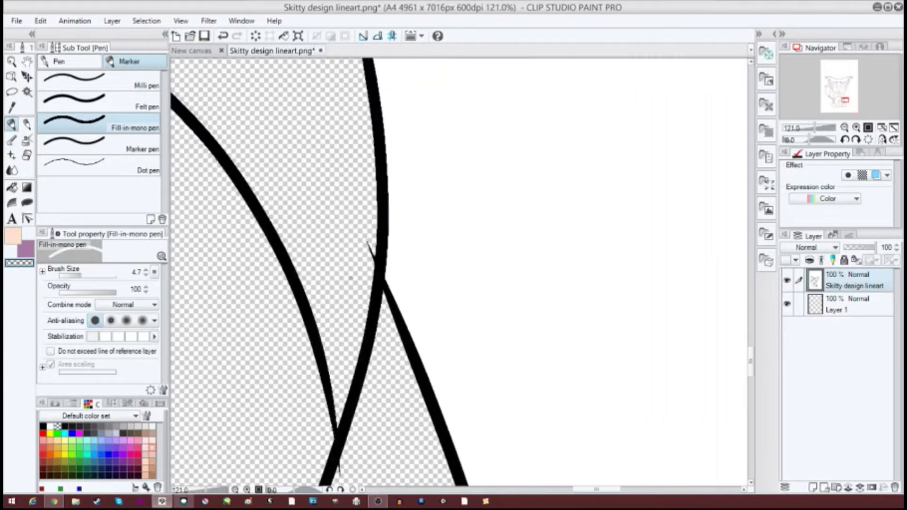
left_click_drag(753, 363, 752, 372)
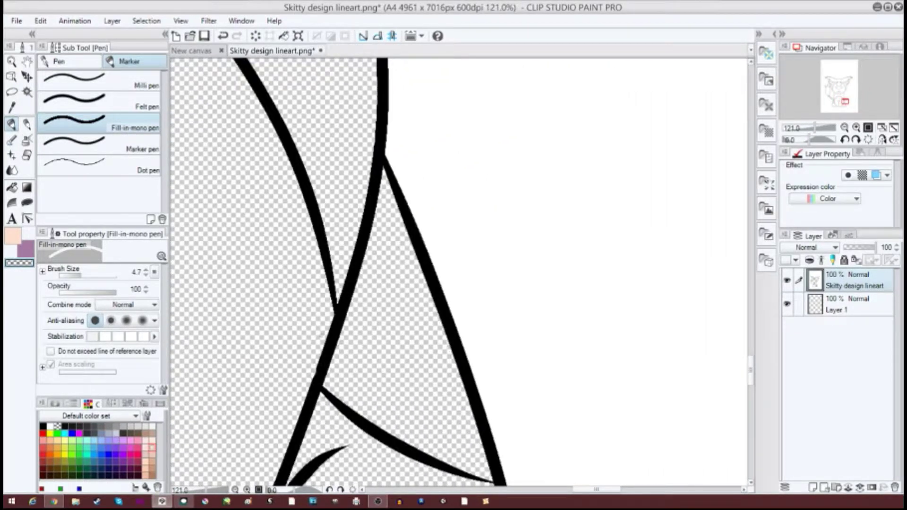
scroll(418, 378, "down", 7)
Step: Set up a light yellow fill on Layer 1 that refers to other layers
scroll(385, 265, "up", 3)
left_click(64, 441)
left_click(11, 188)
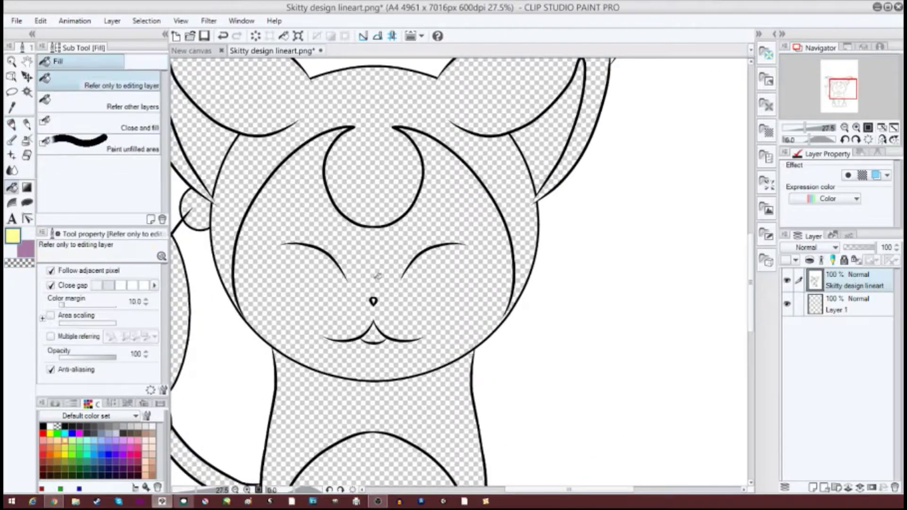
left_click(851, 305)
left_click(99, 102)
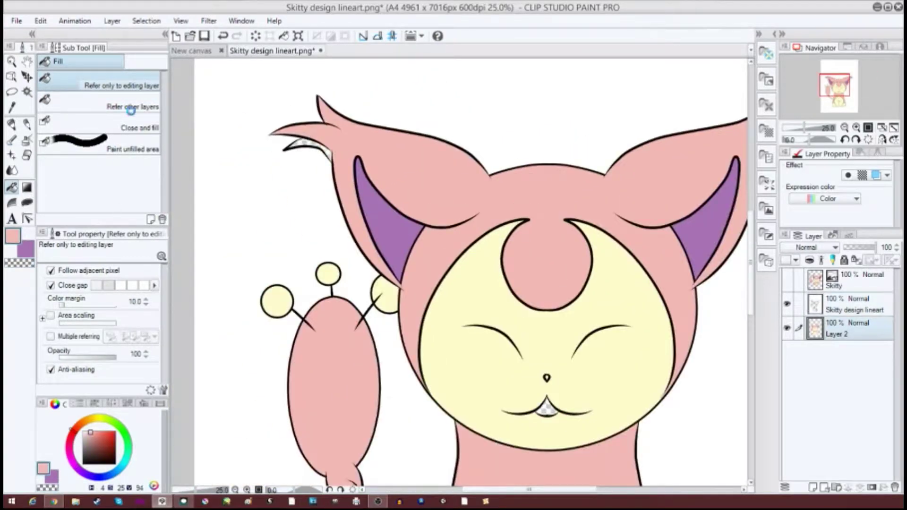
Step: Fill the mouth opening with pale pink on Layer 2, using a fill that refers to other layers
left_click(131, 109)
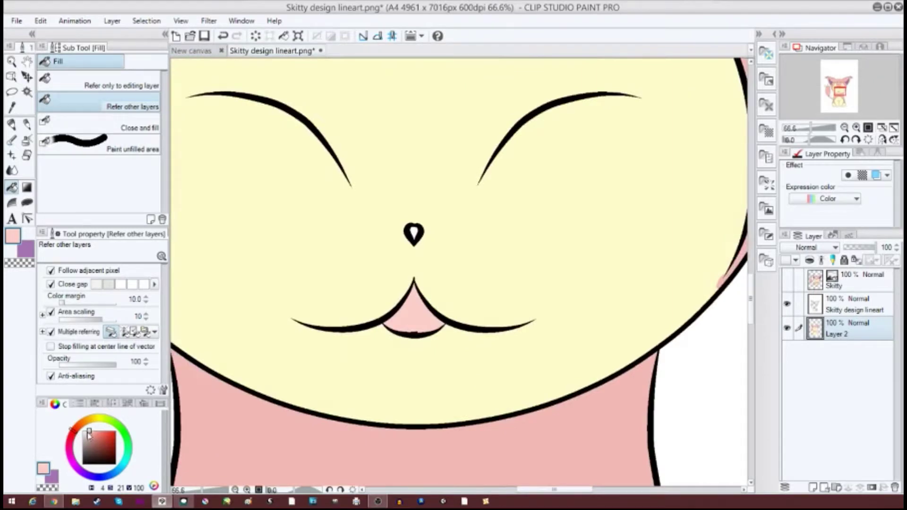
left_click(87, 430)
left_click(413, 319)
scroll(412, 319, "down", 5)
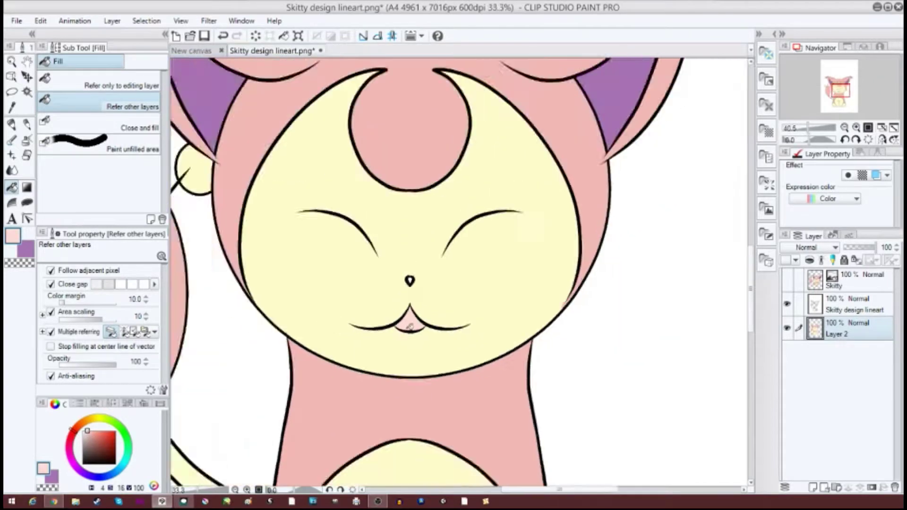
scroll(452, 231, "up", 1)
scroll(452, 233, "up", 3)
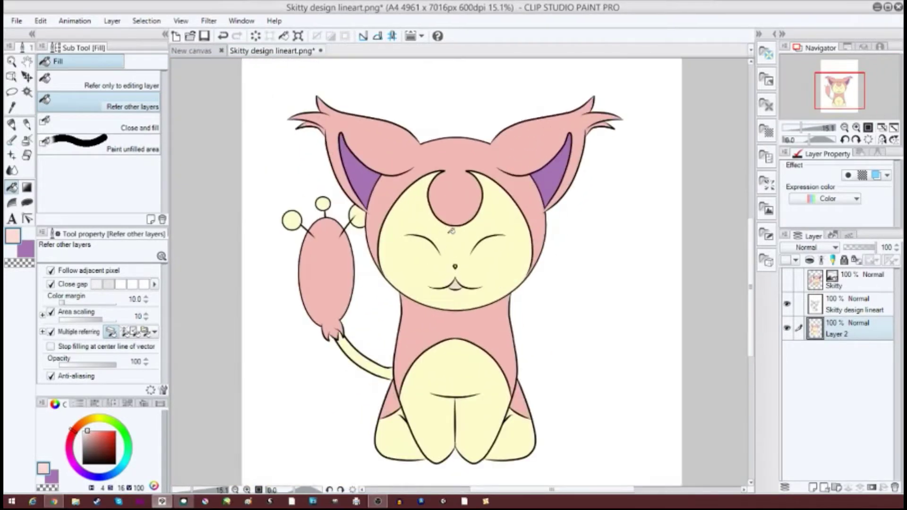
Step: Auto-select the cream face area and sample its darker yellow from the Skitty reference layer, hiding that layer again
left_click(27, 92)
left_click(537, 291)
scroll(537, 291, "up", 2)
key("b")
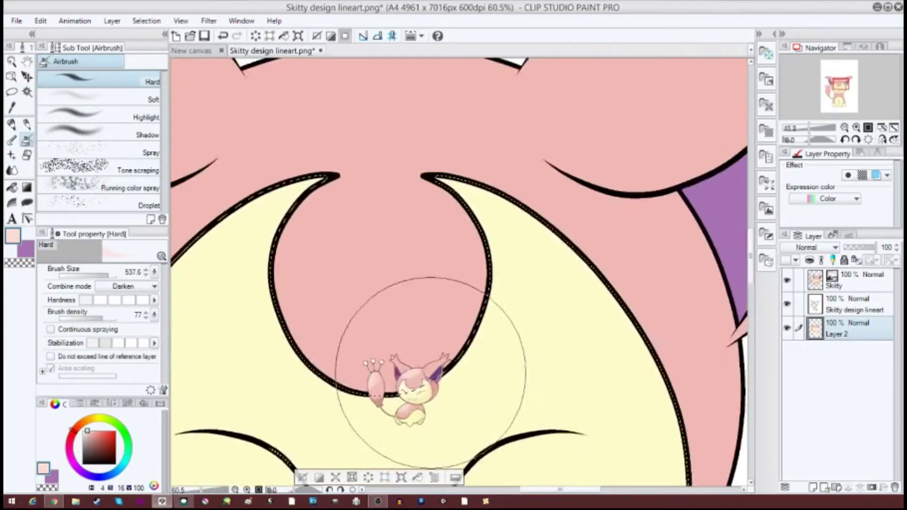
scroll(399, 377, "up", 4)
left_click(12, 108)
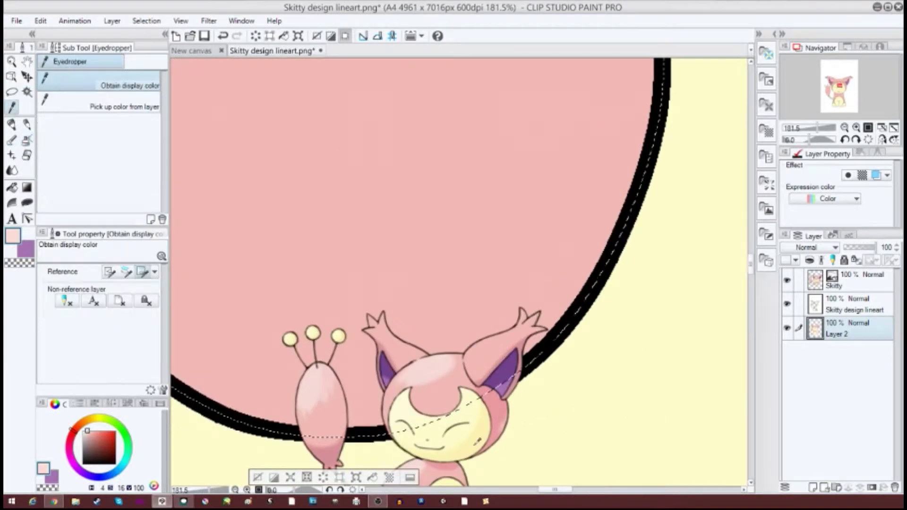
left_click(461, 420)
scroll(381, 431, "down", 7)
left_click(787, 281)
Step: Try to shade the edges of the face directly on Layer 2 with the Hard airbrush in darker yellow
left_click_drag(751, 215, 750, 261)
key("b")
scroll(452, 392, "up", 3)
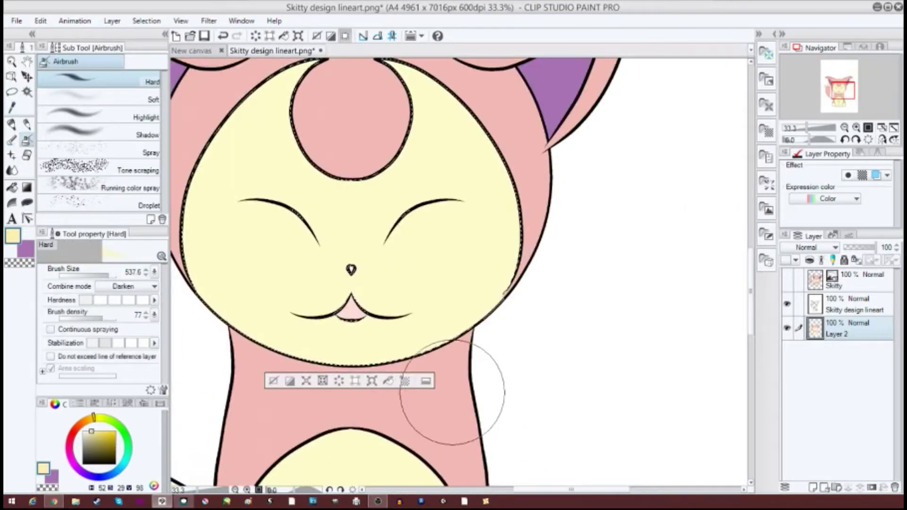
key("ctrl+z")
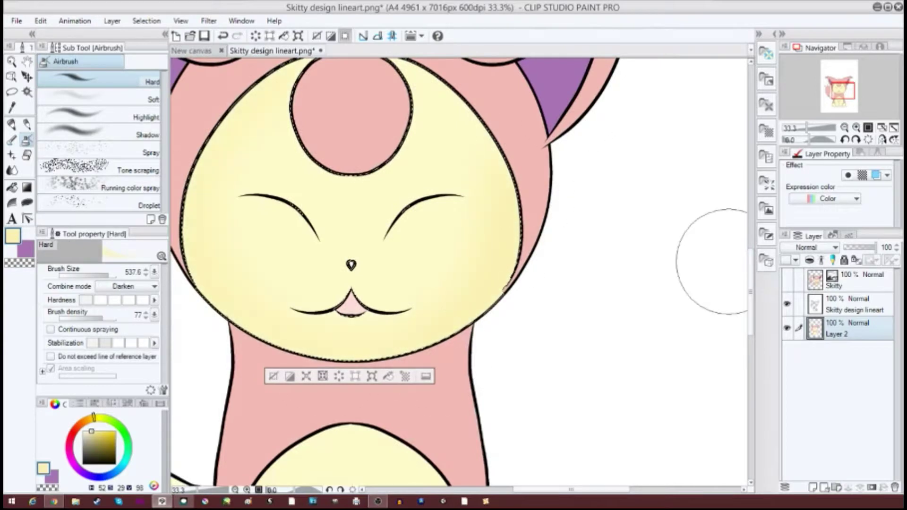
Step: Set the secondary colour to white, add a layer above Layer 2, and airbrush darker yellow around the face's edges at density 28
key("x")
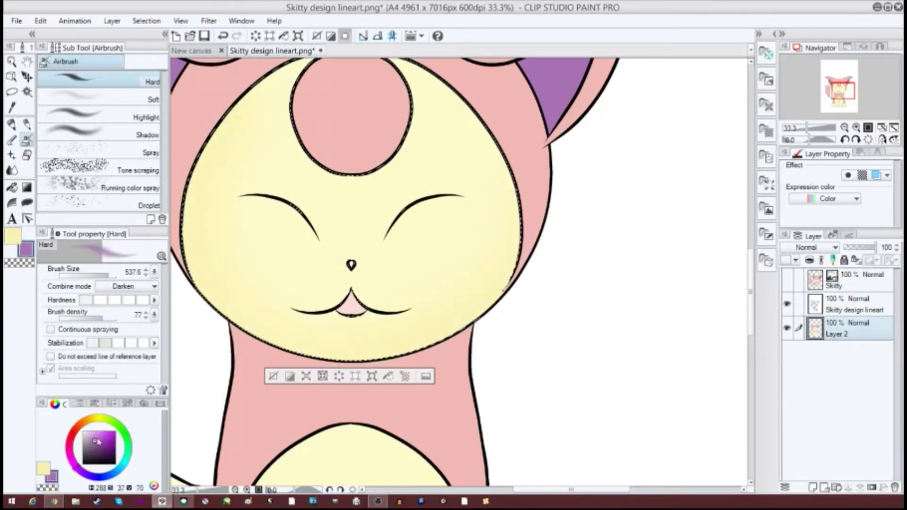
key("ctrl+shift+n")
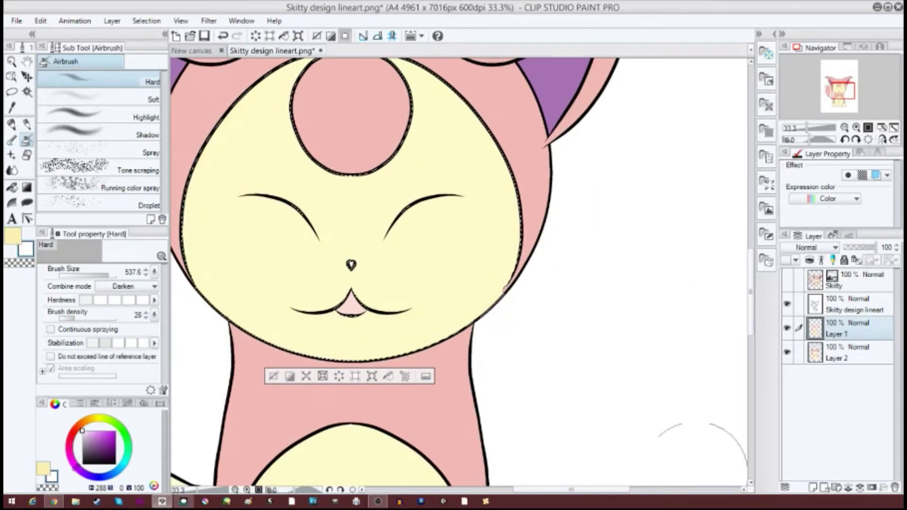
key("x")
left_click(53, 478)
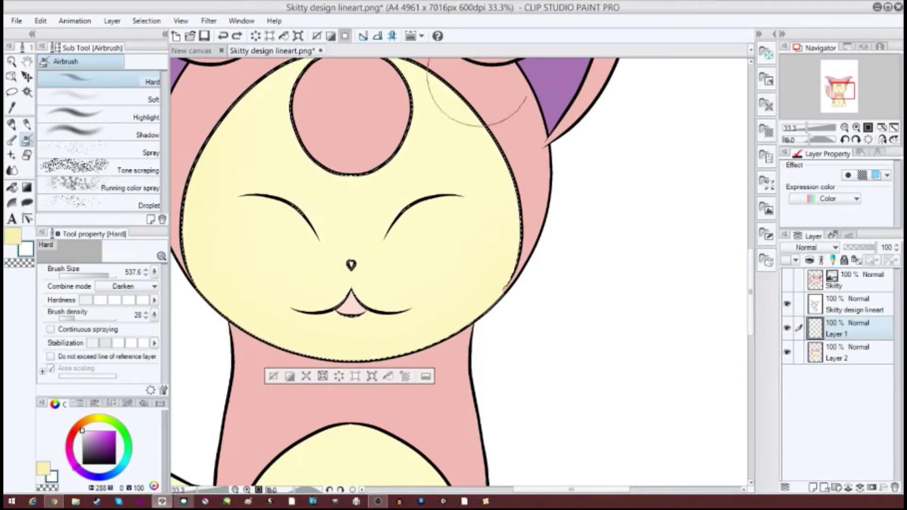
Step: Auto-select the cream belly and front-leg area and ready the Hard airbrush with the darker yellow
scroll(755, 312, "down", 5)
key("w")
left_click(398, 322)
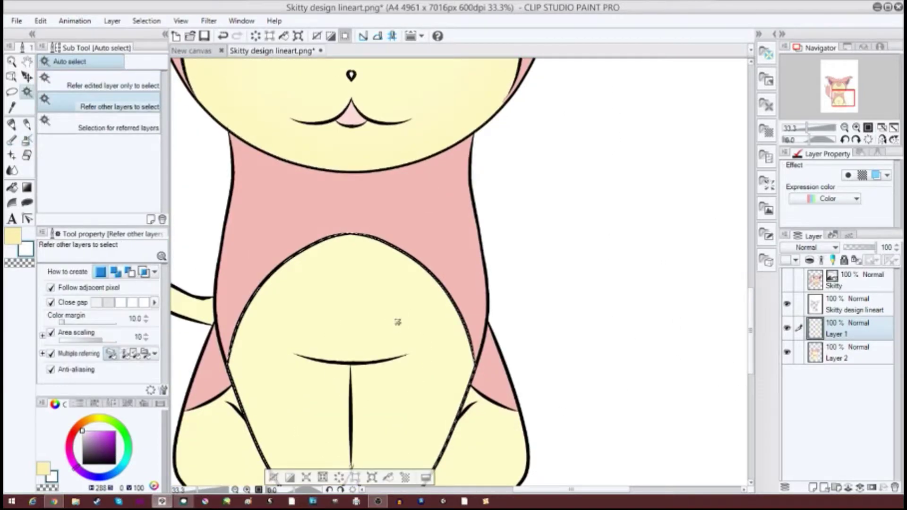
left_click(27, 141)
key("x")
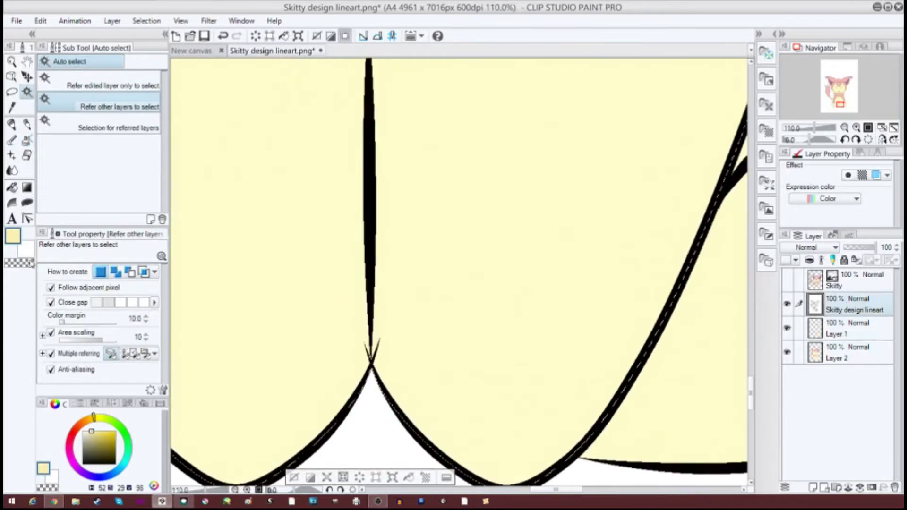
Step: Erase the stray spikes at the base of the line between the front paws on the lineart layer
key("e")
left_click_drag(364, 344, 367, 358)
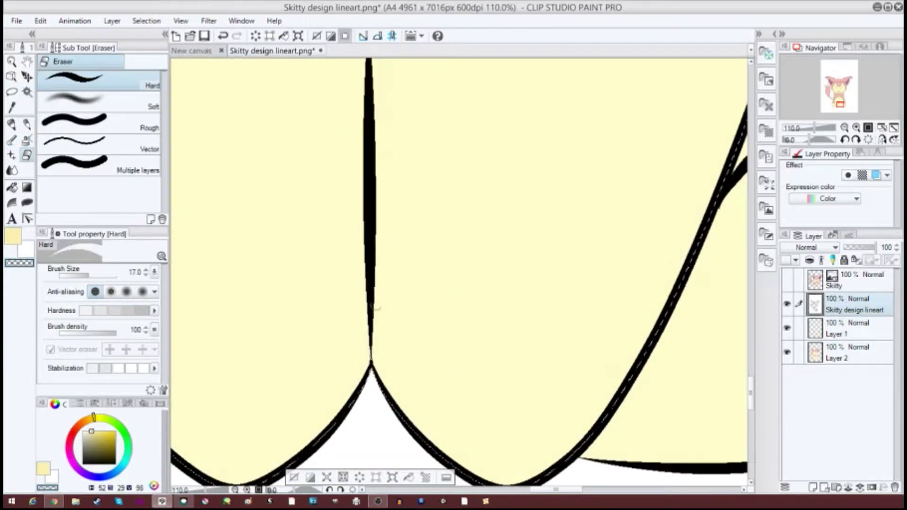
scroll(403, 323, "down", 10)
Step: Shade the belly and front legs on Layer 1 with the darker yellow Hard airbrush at density 50
left_click_drag(403, 324, 404, 397)
left_click(864, 334)
key("b")
mouse_move(328, 274)
left_mouse_down()
mouse_move(386, 238)
mouse_move(539, 337)
mouse_move(385, 389)
mouse_move(415, 233)
left_mouse_up()
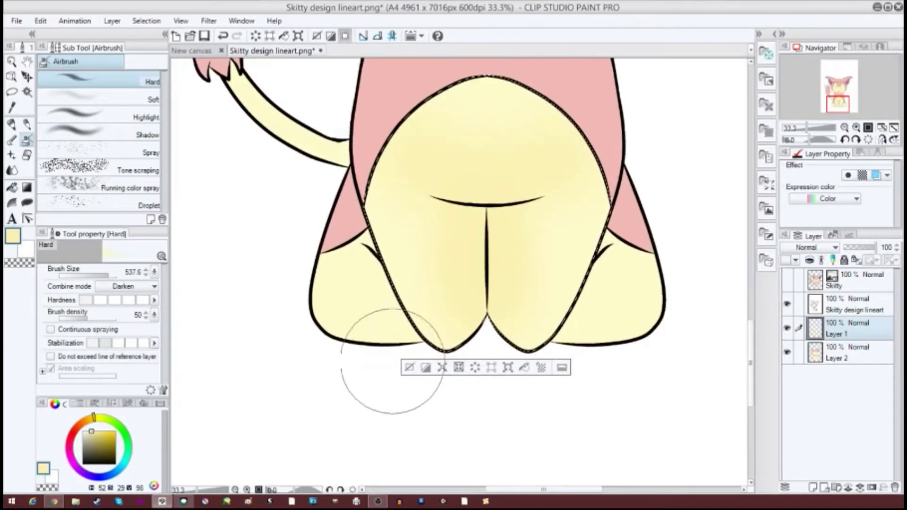
Step: Auto-select the cream part of the hind foot on the left and airbrush darker yellow shading onto it
key("w")
left_click(366, 304)
key("b")
key("w")
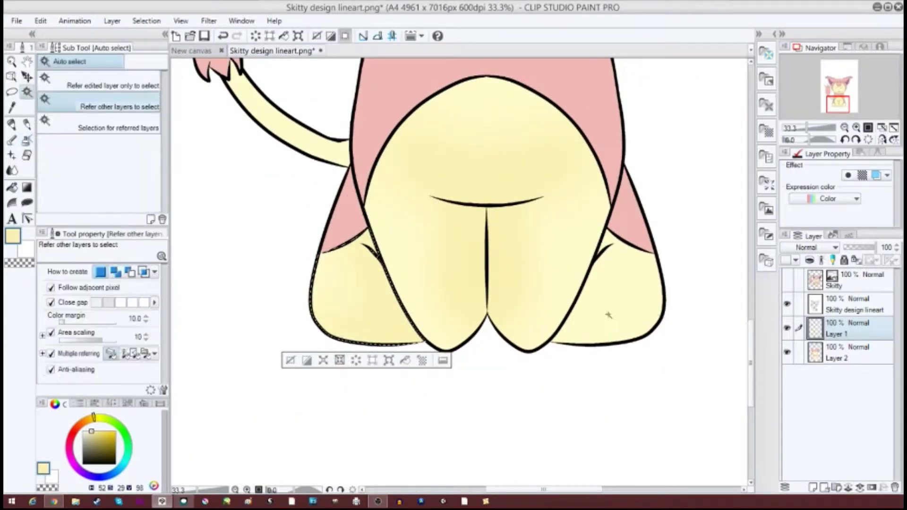
Step: Auto-select the cream part of the hind foot on the right, airbrush darker yellow shading onto it and deselect
left_click(609, 316)
key("b")
mouse_move(599, 227)
left_mouse_down()
mouse_move(586, 270)
mouse_move(525, 368)
left_mouse_up()
key("ctrl+d")
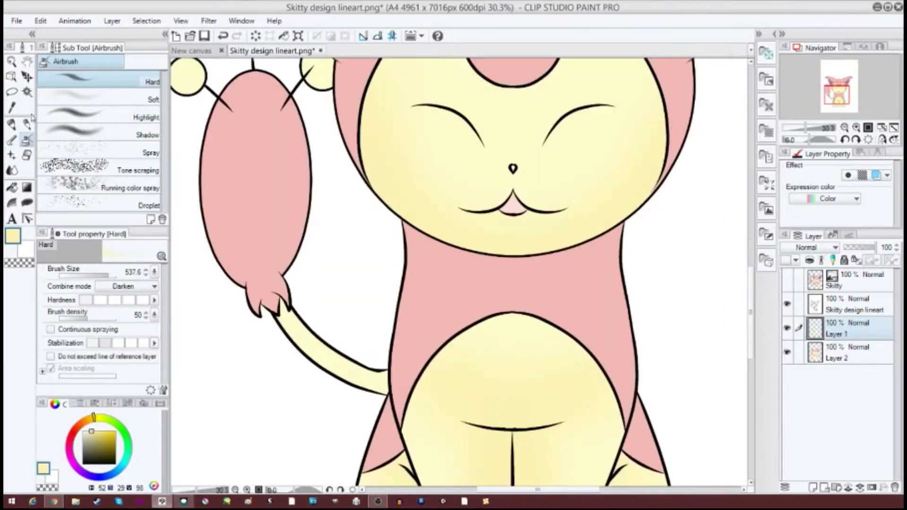
Step: Auto-select the cream tail stem, shade it with the darker yellow Hard airbrush and deselect
key("w")
left_click(331, 348)
key("b")
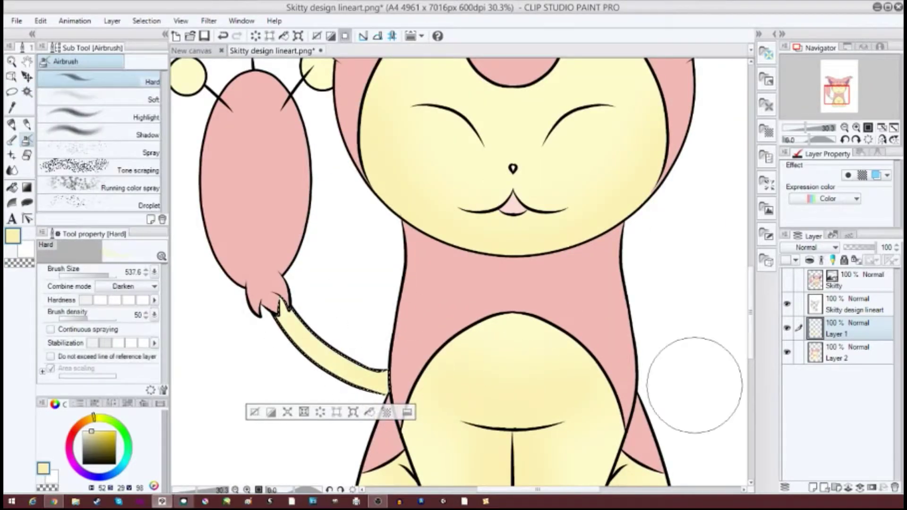
key("ctrl+d")
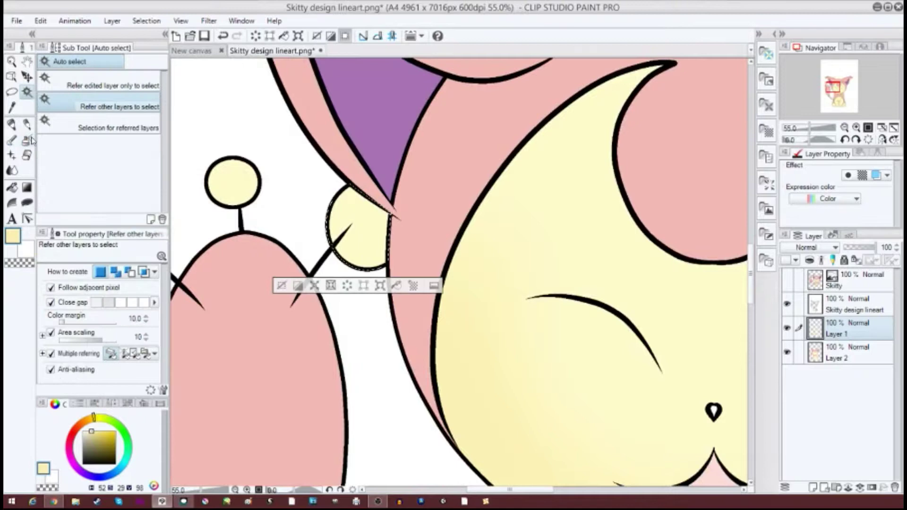
Step: Select the cream balls at the tail tip one by one and shade them on Layer 1 with the darker yellow Hard airbrush
left_click(26, 140)
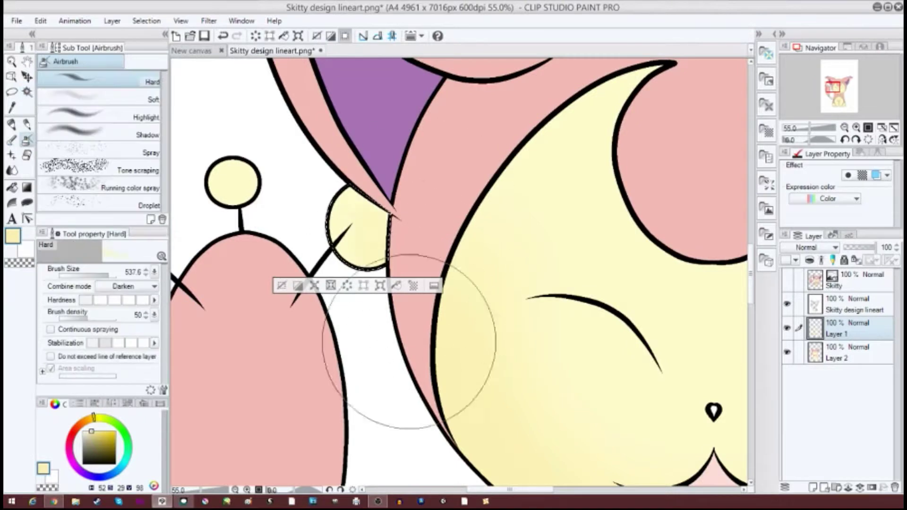
left_click(233, 182)
left_click_drag(526, 491, 464, 491)
left_click(27, 92)
left_click(539, 243)
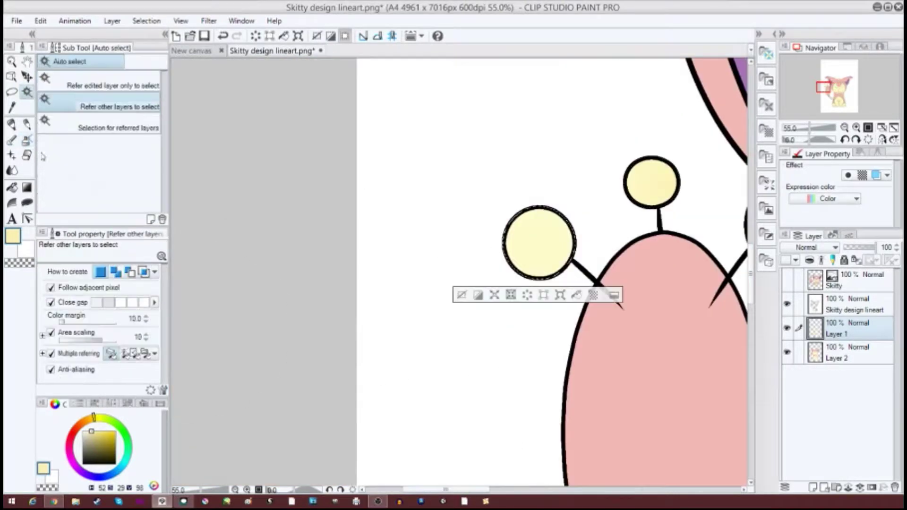
left_click(27, 140)
left_click(614, 267)
scroll(638, 356, "down", 5)
left_click_drag(404, 490, 467, 490)
scroll(690, 352, "down", 4)
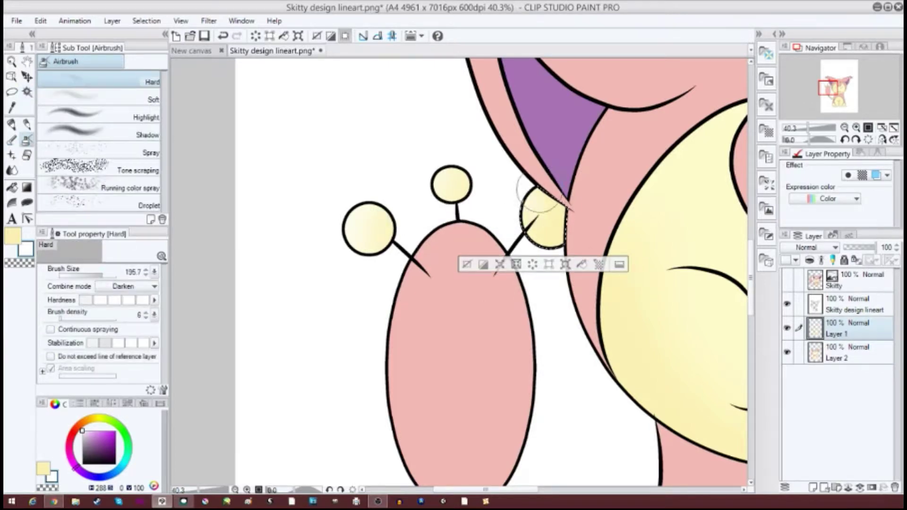
key("ctrl+d")
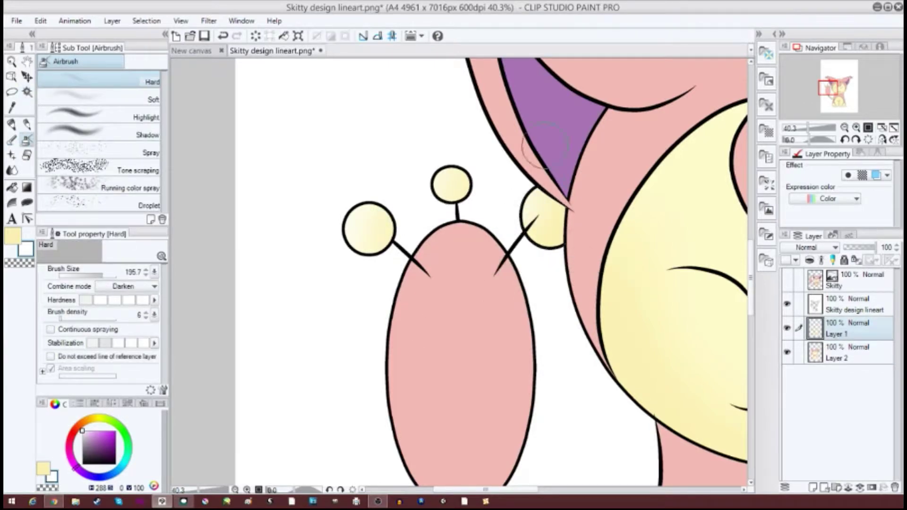
Step: Auto-select the pink head and ears with reference to other layers and set the Hard airbrush density to 50
scroll(572, 276, "down", 15)
scroll(587, 339, "up", 10)
scroll(517, 271, "down", 4)
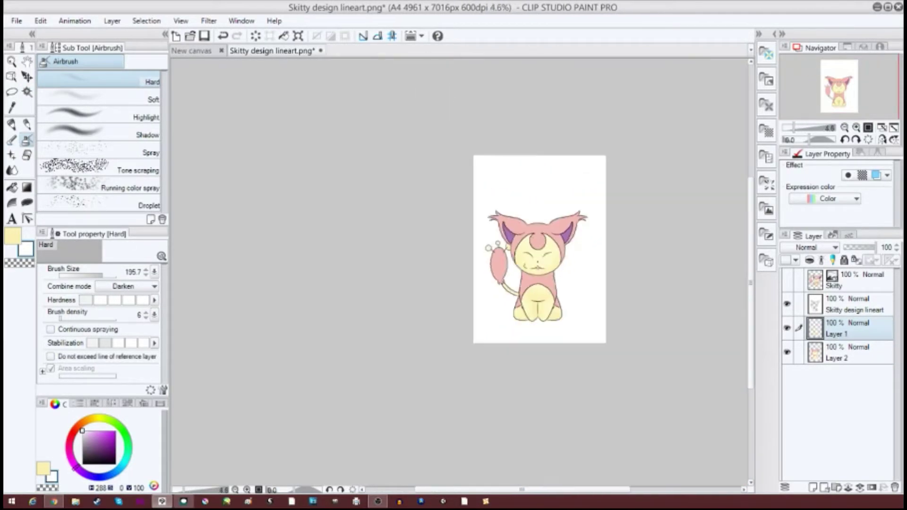
scroll(485, 301, "up", 2)
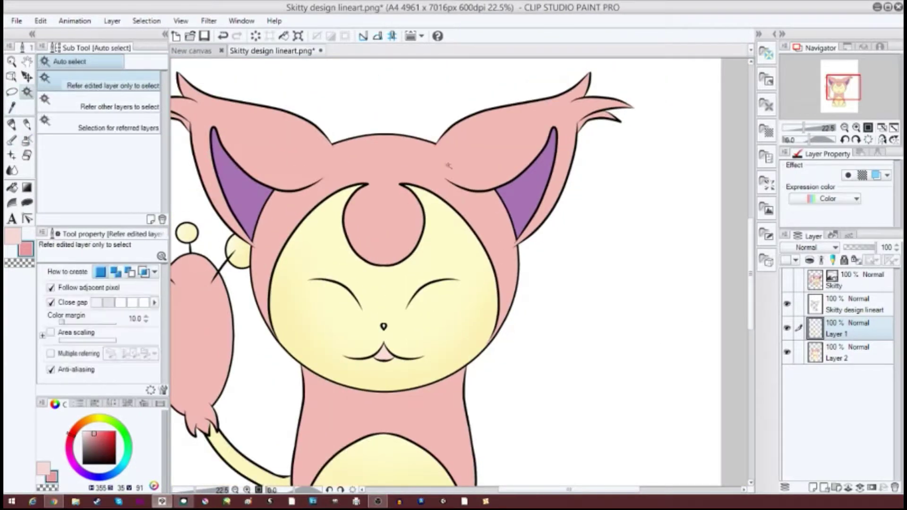
key("ctrl+d")
left_click(102, 103)
left_click(498, 237)
scroll(498, 236, "up", 2)
scroll(498, 241, "down", 1)
left_click(27, 141)
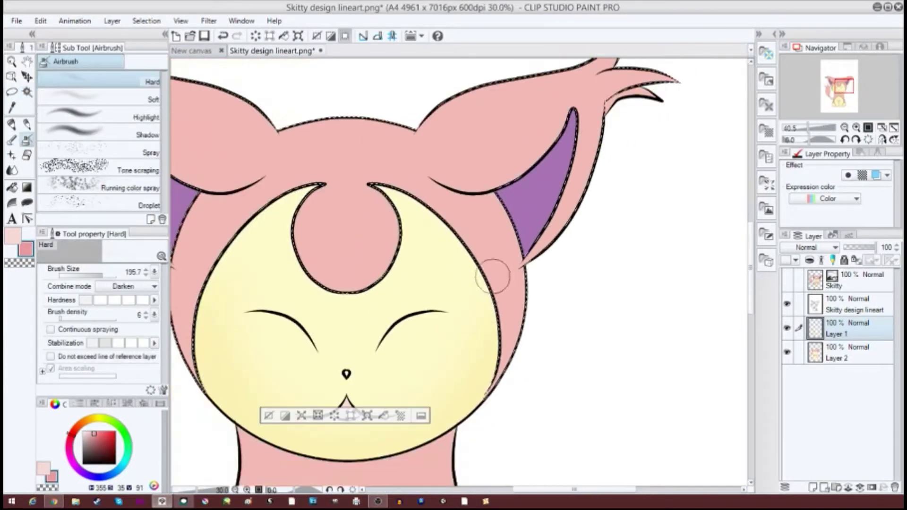
left_click(89, 319)
left_click_drag(90, 321, 88, 321)
Step: Try darker pink airbrush shading from the cheek up to the forehead and undo the strokes
scroll(537, 421, "up", 1)
left_click_drag(511, 378, 529, 251)
key("ctrl+z")
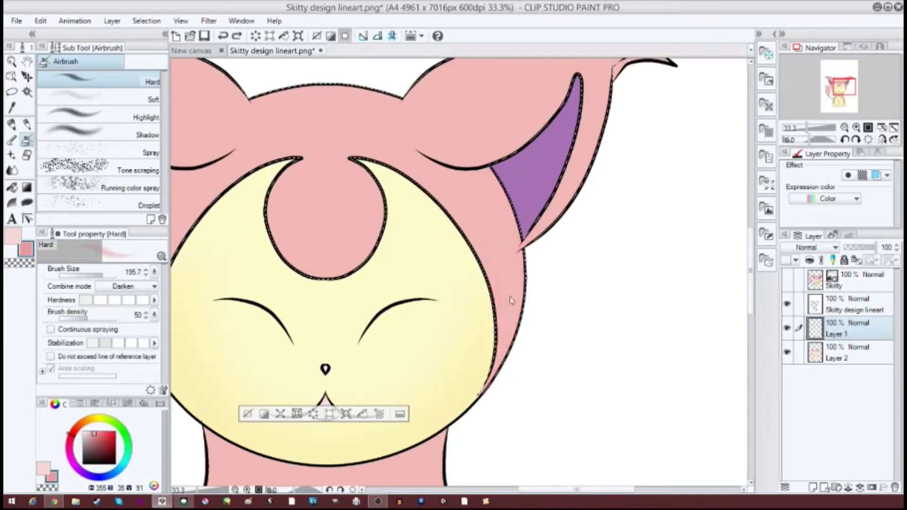
mouse_move(517, 362)
left_mouse_down()
mouse_move(496, 186)
mouse_move(379, 118)
left_mouse_up()
left_click_drag(581, 490, 549, 497)
key("ctrl+z")
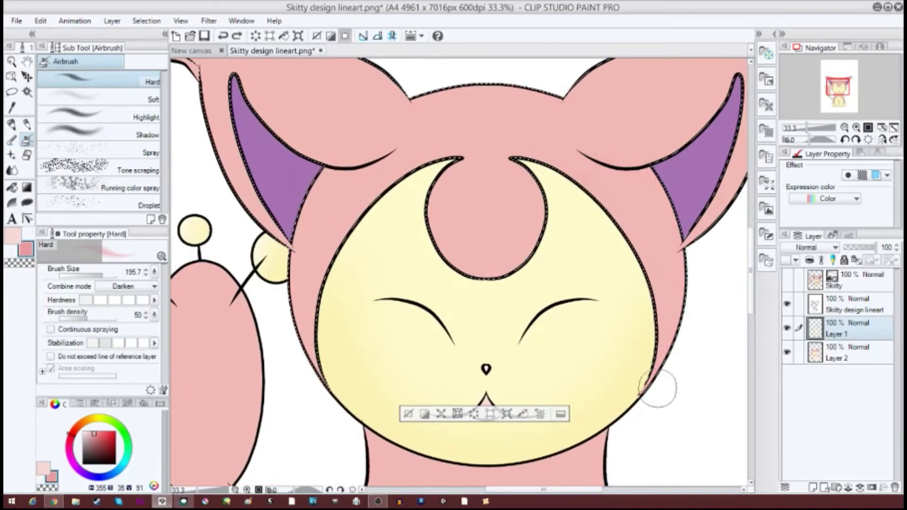
mouse_move(658, 387)
left_mouse_down()
mouse_move(668, 224)
mouse_move(655, 223)
mouse_move(651, 187)
mouse_move(665, 251)
mouse_move(538, 72)
mouse_move(576, 154)
mouse_move(533, 98)
left_mouse_up()
key("ctrl+z")
key("ctrl+z")
key("ctrl+z")
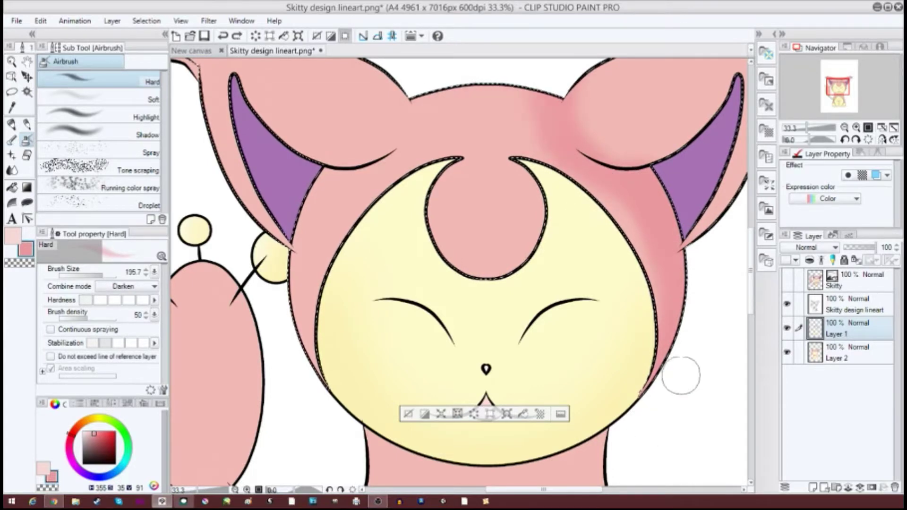
Step: Airbrush darker pink shading along the sides of the head and around the bases of both ears
mouse_move(657, 387)
left_mouse_down()
mouse_move(695, 212)
mouse_move(709, 340)
mouse_move(609, 181)
left_mouse_up()
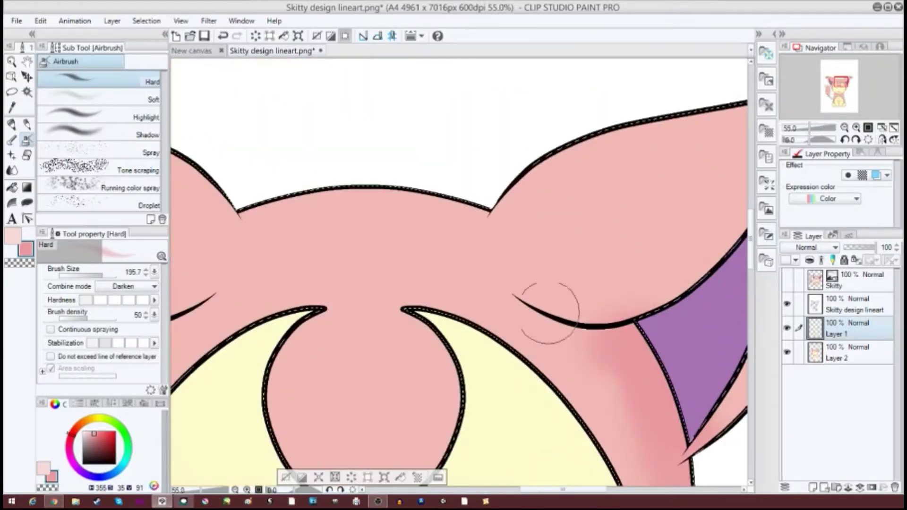
left_click_drag(546, 304, 537, 273)
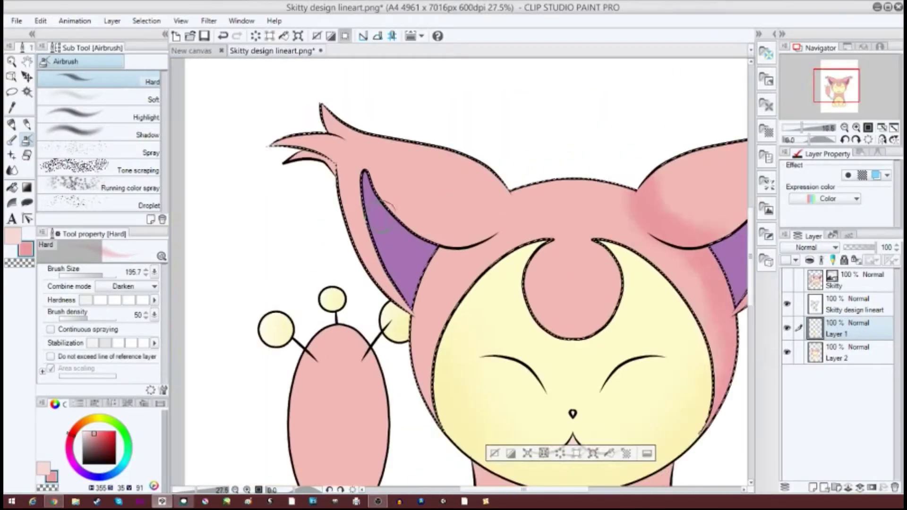
mouse_move(485, 477)
left_mouse_down()
mouse_move(456, 329)
mouse_move(485, 276)
mouse_move(498, 271)
mouse_move(498, 283)
mouse_move(562, 220)
left_mouse_up()
left_click_drag(690, 236, 737, 279)
key("ctrl+z")
scroll(570, 203, "down", 8)
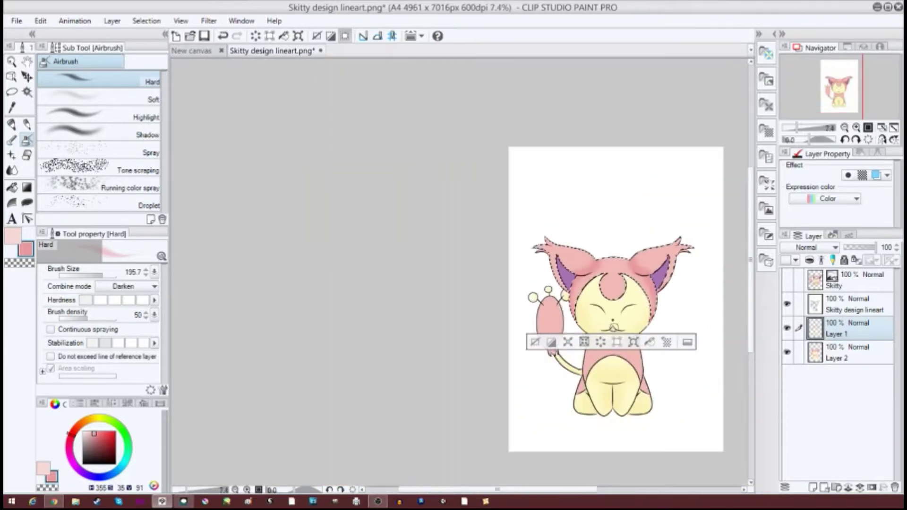
scroll(609, 362, "up", 8)
Step: Switch to the light pink and airbrush highlights along the upper edges of both ears
key("x")
left_click_drag(460, 490, 514, 490)
mouse_move(235, 91)
left_mouse_down()
mouse_move(361, 132)
mouse_move(482, 147)
left_mouse_up()
left_click_drag(524, 127, 666, 90)
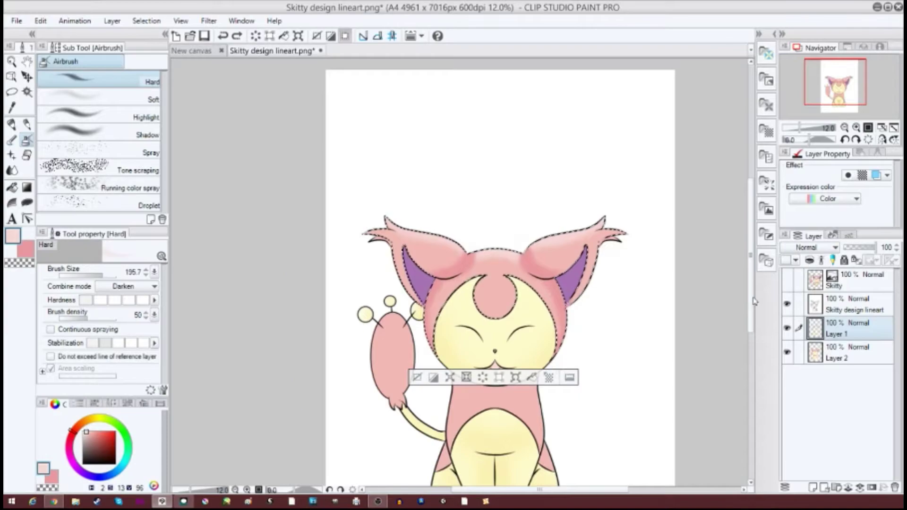
scroll(465, 274, "up", 2)
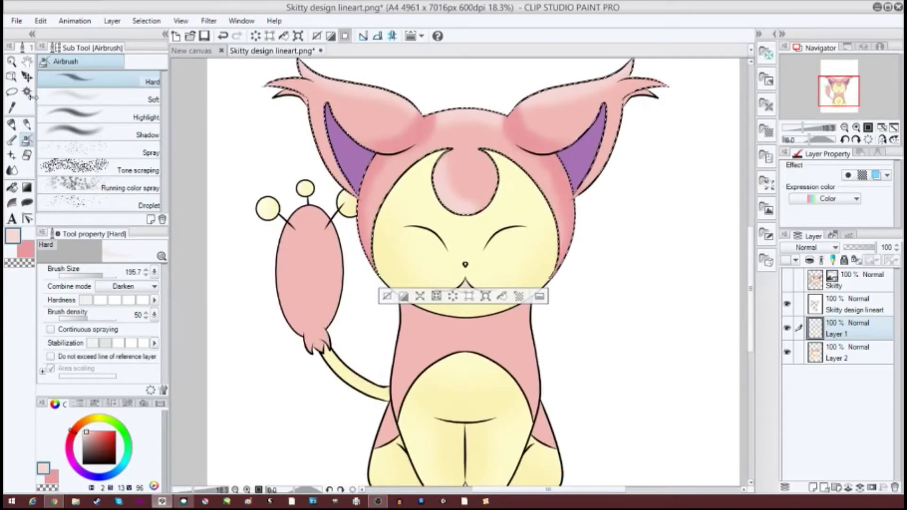
Step: Auto-select the pink chest area and airbrush darker pink shading along both of its sides
left_click(27, 92)
scroll(467, 347, "up", 1)
left_click(467, 336)
left_click(26, 251)
left_click(27, 140)
left_click_drag(384, 331, 379, 427)
left_click_drag(553, 428, 546, 293)
Step: Airbrush a soft light pink highlight onto the chest, redoing the first stroke
left_click(12, 236)
mouse_move(425, 319)
left_mouse_down()
mouse_move(421, 347)
mouse_move(431, 332)
left_mouse_up()
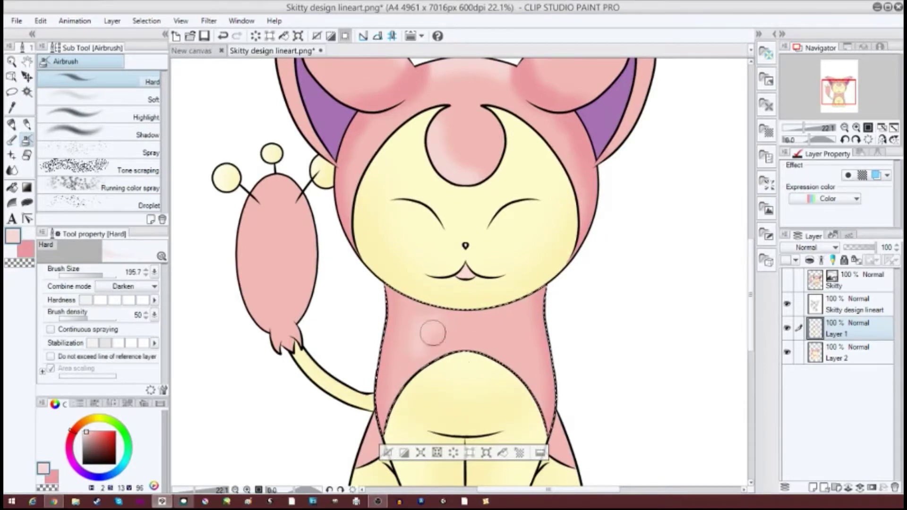
key("ctrl+z")
scroll(378, 340, "down", 1)
scroll(359, 425, "up", 2)
scroll(406, 321, "down", 4)
scroll(286, 307, "up", 2)
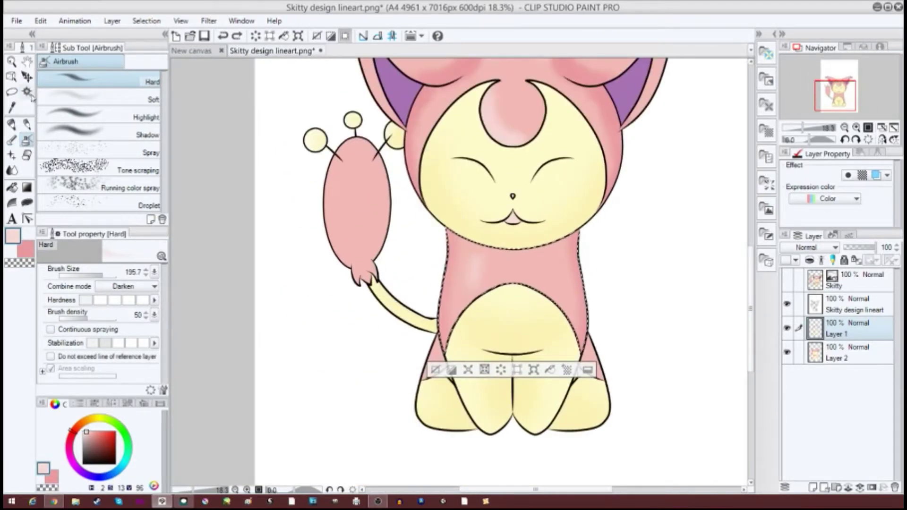
Step: Auto-select the pink tail bulb and shade its lower part with the darker pink airbrush
left_click(27, 93)
left_click(355, 218)
left_click(25, 250)
key("b")
mouse_move(364, 255)
left_mouse_down()
mouse_move(333, 239)
mouse_move(403, 182)
left_mouse_up()
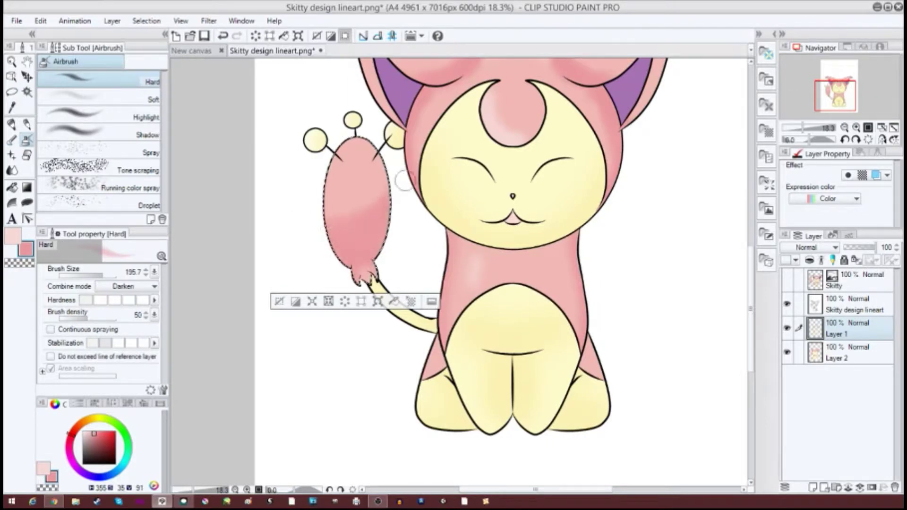
Step: Airbrush a light pink highlight onto the upper part of the tail bulb
left_click(13, 235)
left_click_drag(326, 174, 371, 142)
left_click_drag(330, 166, 354, 140)
key("ctrl+z")
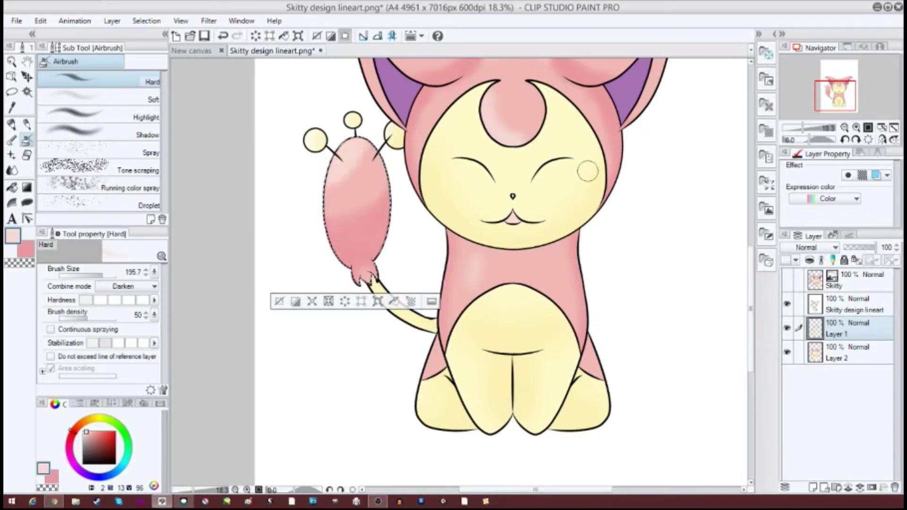
Step: Set the Hard airbrush to size 47.6 and density 48 and highlight the fur tufts at the bulb's base in light pink
scroll(361, 279, "up", 3)
left_click_drag(87, 319, 86, 319)
left_click_drag(102, 276, 95, 276)
left_click_drag(357, 269, 361, 254)
left_click_drag(398, 275, 389, 250)
scroll(384, 201, "down", 5)
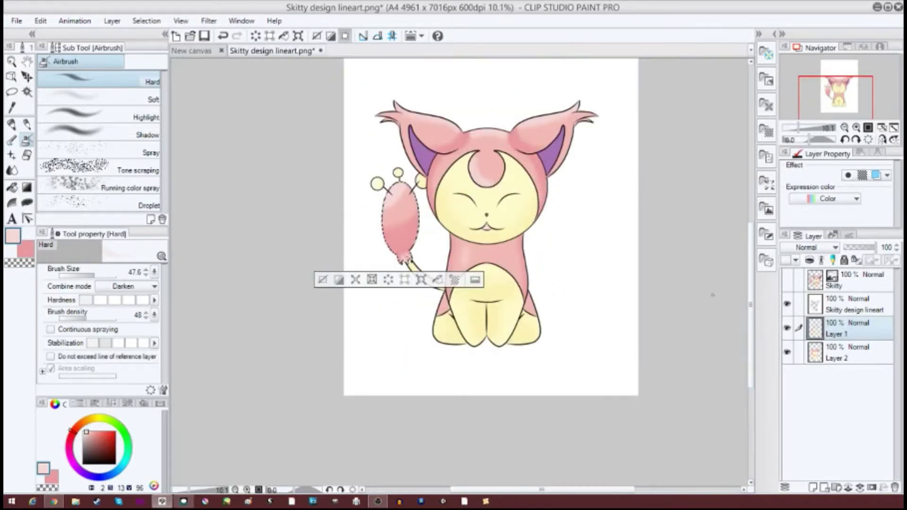
Step: Auto-select the pink thigh patch beside the tail and shade it with darker pink at brush size 216.5
scroll(455, 288, "up", 1)
key("w")
left_click(440, 308)
scroll(450, 316, "up", 2)
key("b")
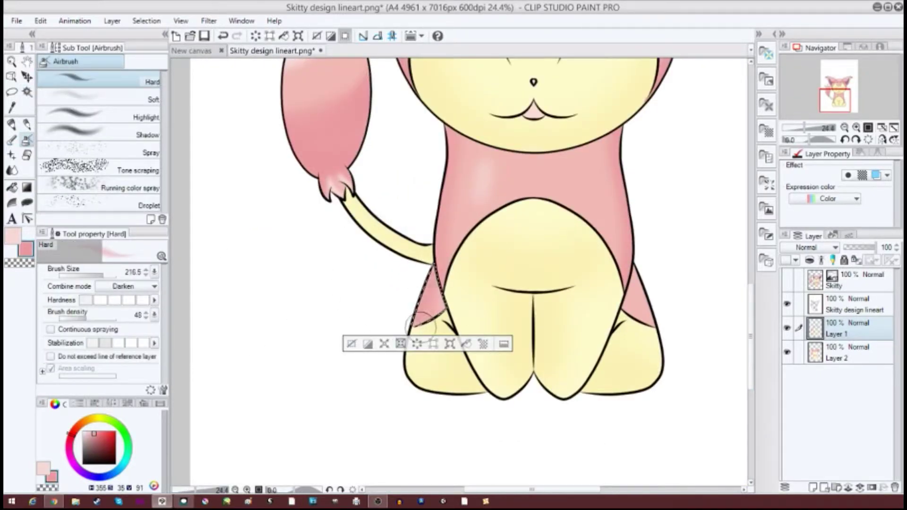
Step: Auto-select the pink thigh patch on the opposite side, airbrush darker pink shading onto it and deselect
key("w")
left_click(639, 302)
key("b")
left_click_drag(642, 311, 638, 281)
key("ctrl+d")
scroll(416, 317, "down", 3)
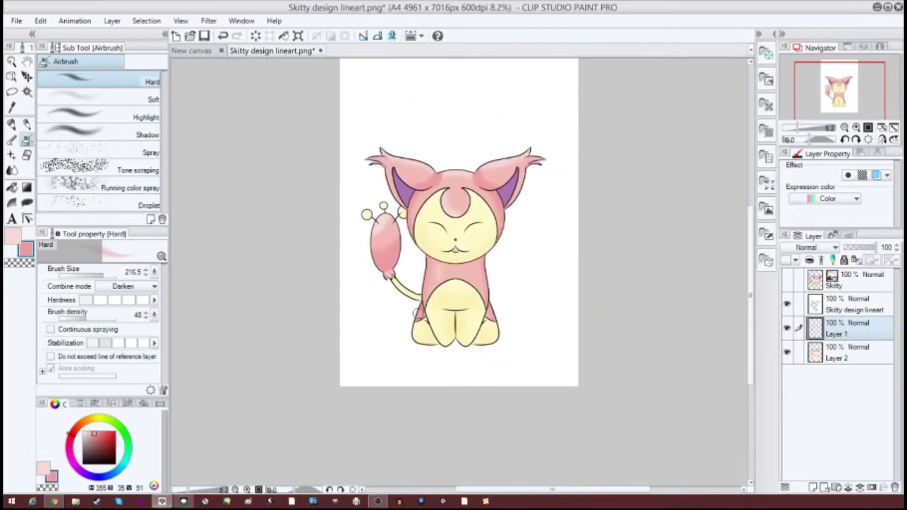
Step: Fill the white background of the Skitty design lineart layer with transparency, referring only to the editing layer
left_click(820, 310)
key("g")
scroll(458, 234, "up", 4)
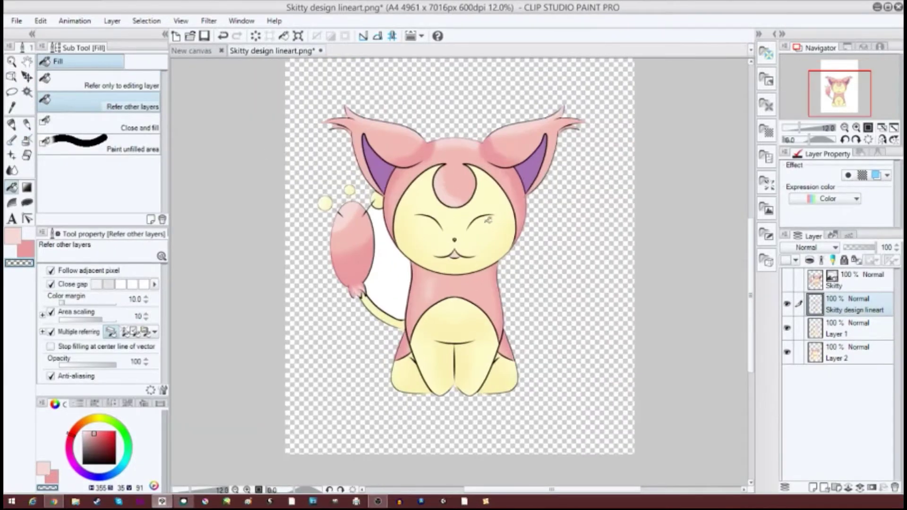
left_click_drag(457, 236, 457, 303)
key("ctrl+z")
left_click(114, 84)
left_click(377, 90)
scroll(446, 344, "up", 1)
scroll(455, 337, "up", 7)
Step: Auto-select the pink mouth interior with Layer 1 active and ready the Hard airbrush
left_click(855, 329)
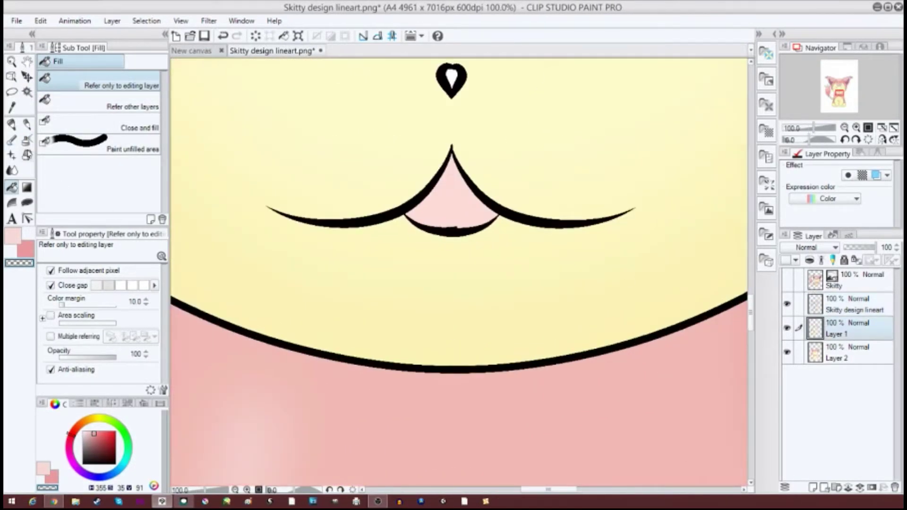
left_click(27, 93)
left_click(453, 203)
left_click(27, 140)
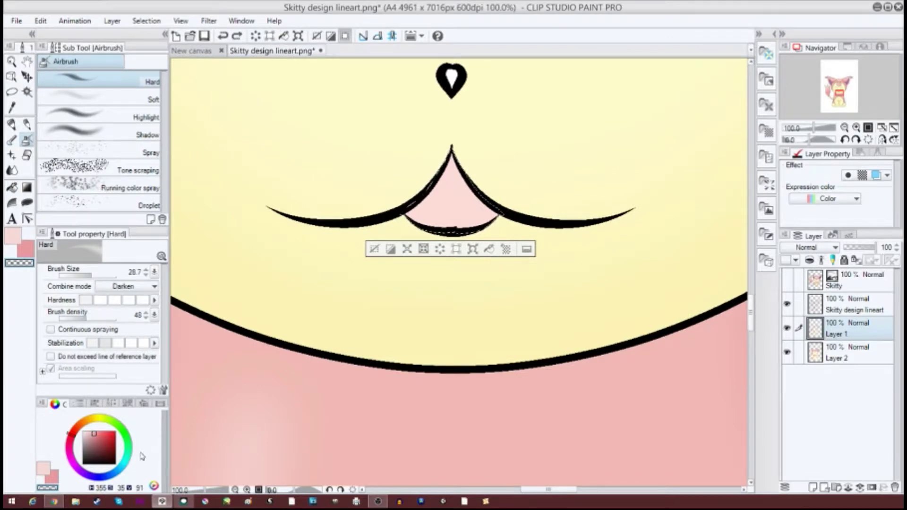
Step: Try shading the mouth with a pale pink from the default color set and undo the strokes
left_click(94, 403)
left_click(50, 426)
left_click_drag(452, 224, 451, 181)
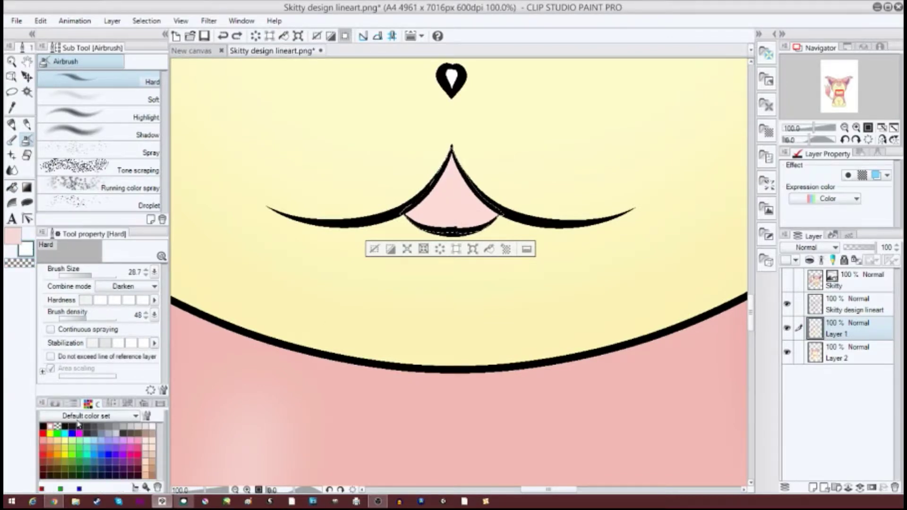
mouse_move(412, 215)
left_mouse_down()
mouse_move(452, 215)
mouse_move(447, 166)
mouse_move(448, 209)
left_mouse_up()
key("ctrl+z")
right_click(458, 201)
left_click(50, 426)
scroll(525, 241, "down", 3)
key("ctrl+z")
Step: Sample the mouth's pink, darken it slightly, try an airbrush stroke down the mouth and undo it
scroll(503, 215, "up", 6)
left_click(12, 108)
left_click(497, 266)
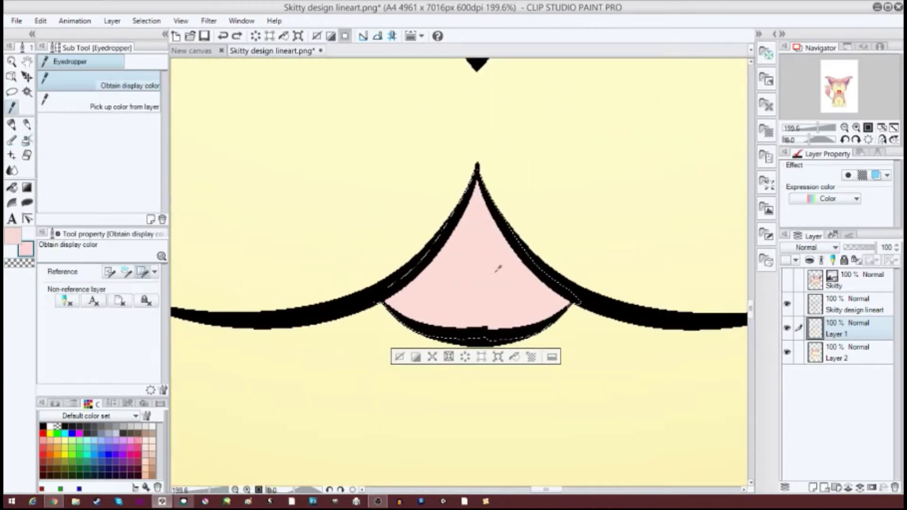
left_click(55, 404)
left_click(89, 432)
left_click(88, 433)
left_click(27, 140)
mouse_move(478, 277)
left_mouse_down()
mouse_move(476, 212)
mouse_move(478, 289)
left_mouse_up()
scroll(549, 278, "down", 6)
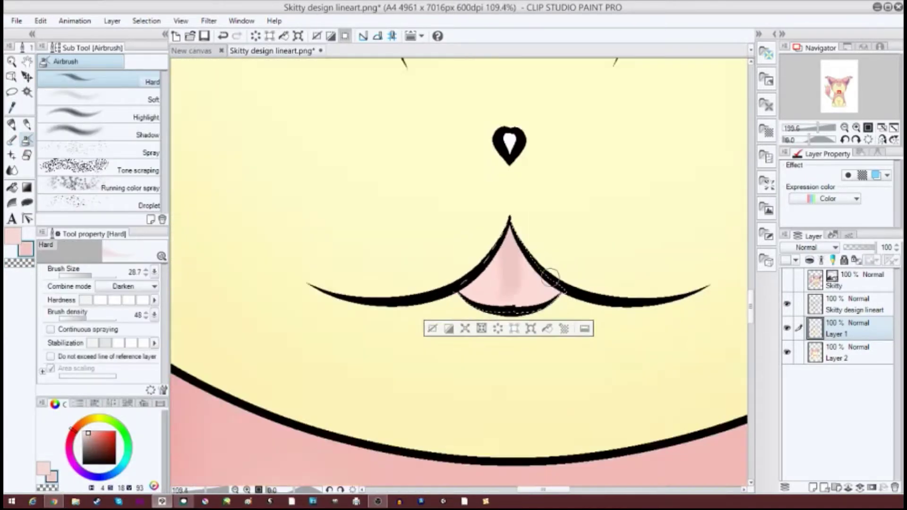
key("ctrl+z")
Step: Sample a darker pink from the artwork, airbrush shading down the middle of the mouth and deselect
scroll(558, 282, "up", 2)
scroll(558, 282, "down", 3)
left_click(11, 108)
left_click(416, 338)
left_click(27, 140)
scroll(564, 310, "up", 3)
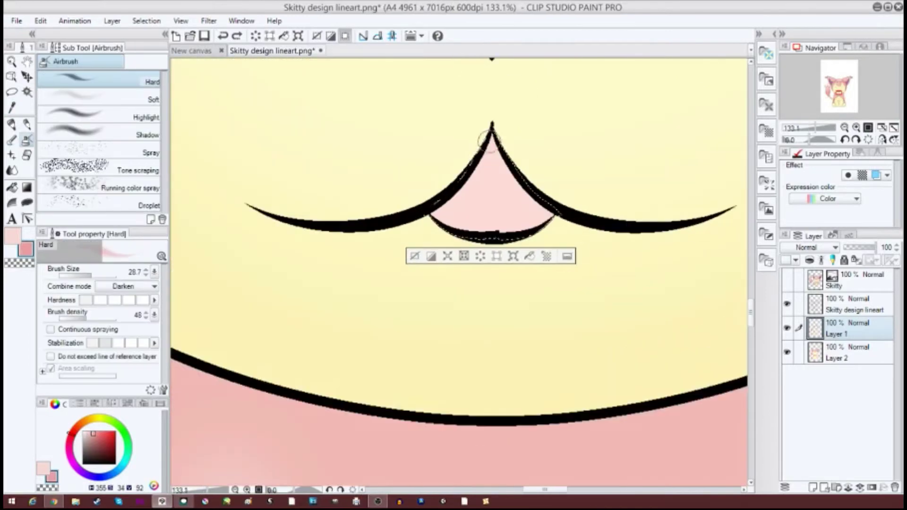
left_click_drag(491, 137, 491, 215)
scroll(556, 291, "down", 3)
scroll(557, 292, "up", 3)
scroll(510, 185, "down", 6)
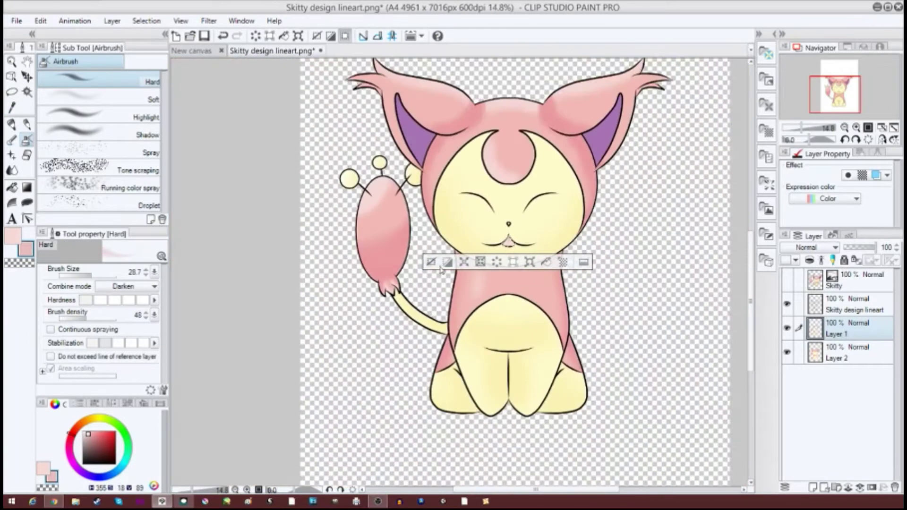
key("ctrl+d")
left_click_drag(751, 344, 750, 321)
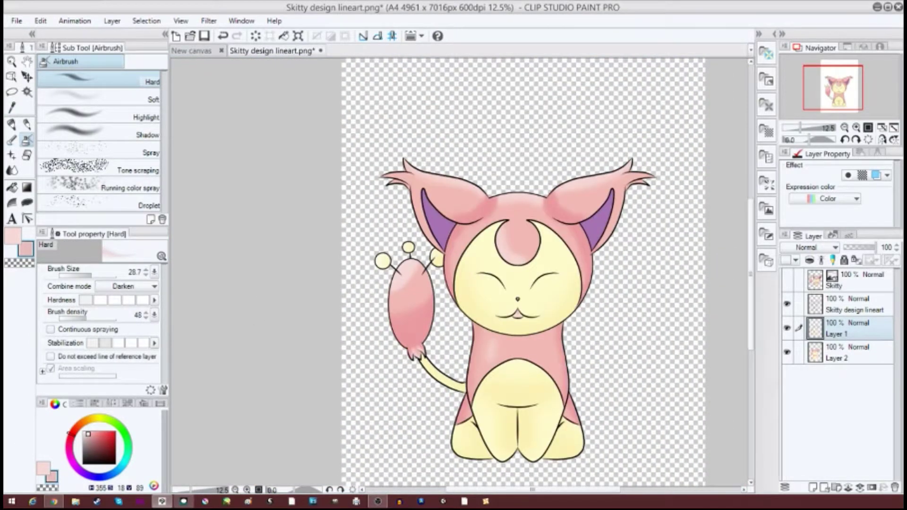
Step: Save a copy of the shaded Skitty drawing
left_click(17, 20)
mouse_move(69, 118)
left_click(265, 202)
left_click(287, 266)
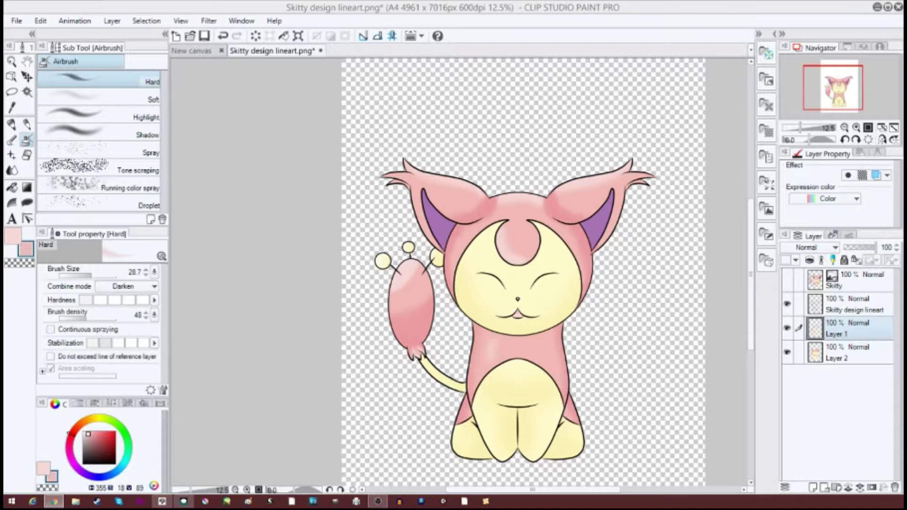
Step: Add a new layer beneath the artwork and import the Cloud background image from the Art folder behind Skitty
key("ctrl+shift+n")
left_click(12, 188)
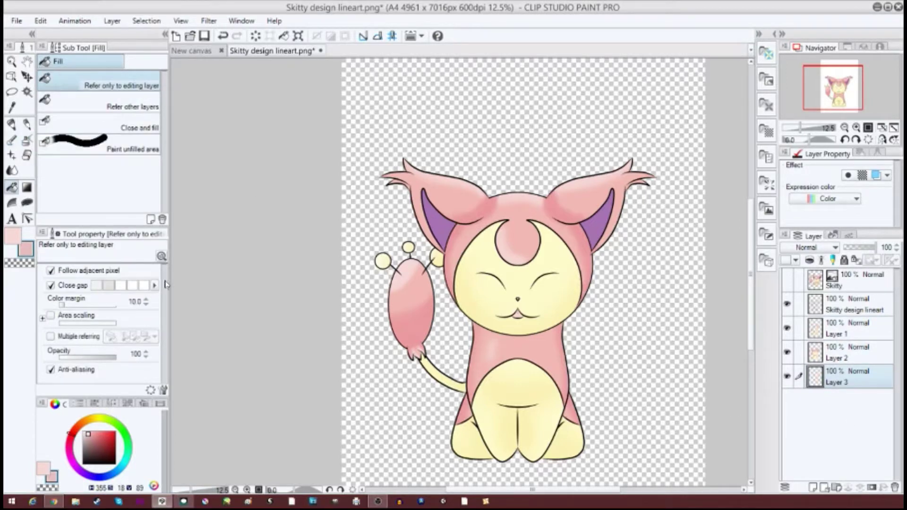
left_click(17, 20)
left_click(213, 205)
left_click(78, 188)
double_click(227, 119)
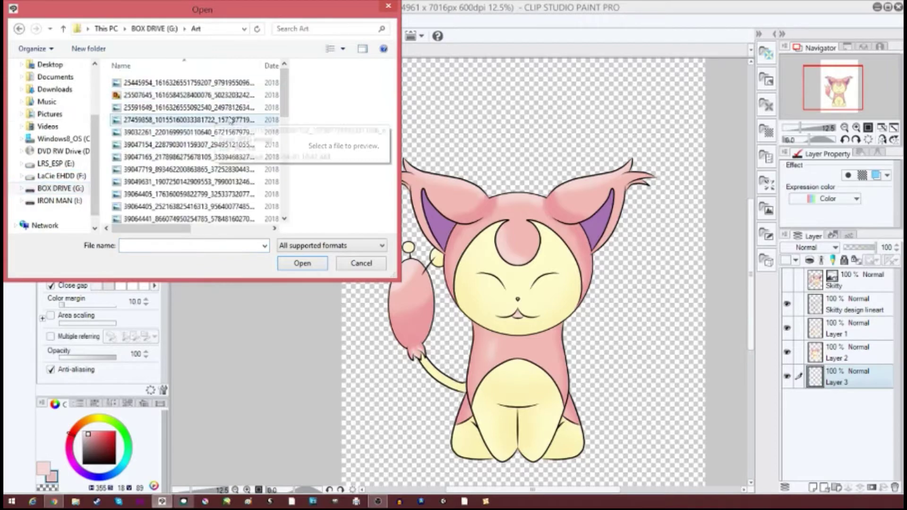
left_click_drag(284, 97, 292, 170)
left_click(158, 96)
left_click(304, 262)
scroll(255, 285, "down", 6)
scroll(255, 286, "up", 4)
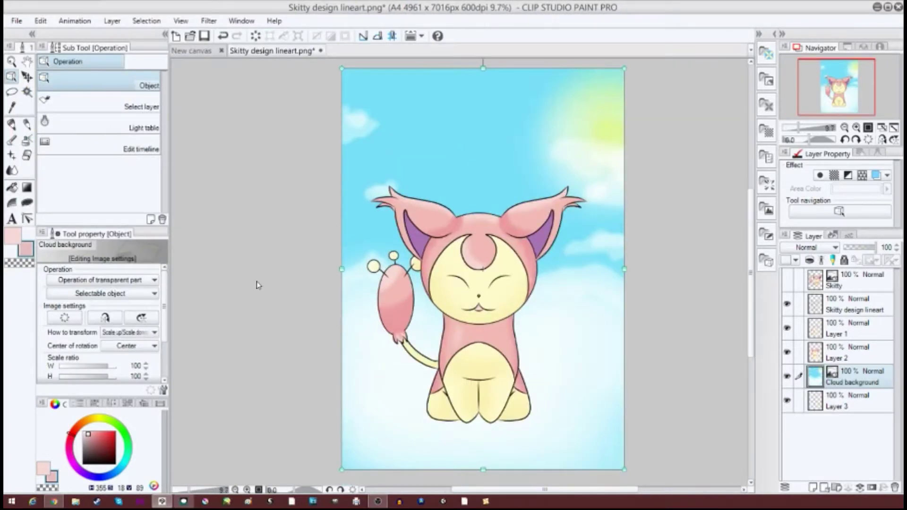
Step: Airbrush a green hill across the canvas bottom on Layer 3 with size 1807 and density 100, and move the layer above Cloud background
left_click(817, 402)
key("b")
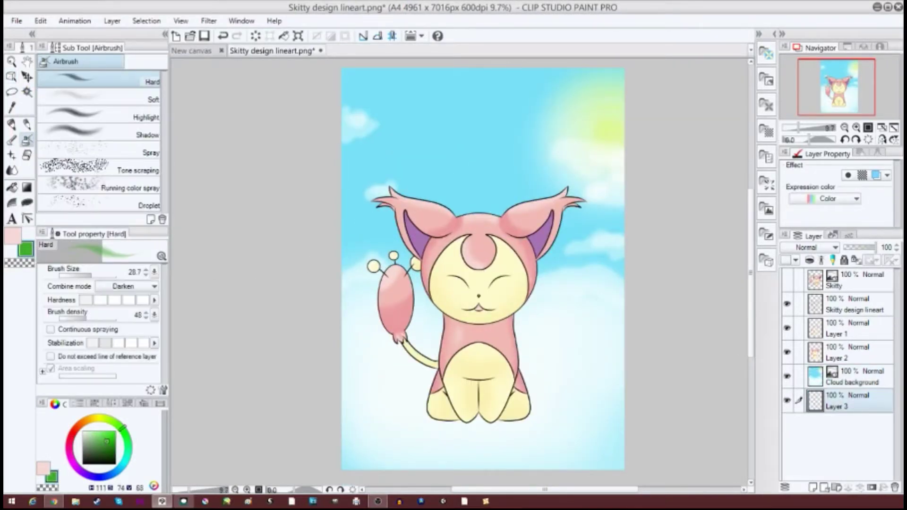
left_click_drag(335, 461, 619, 443)
left_click_drag(86, 319, 137, 321)
left_click_drag(340, 454, 619, 449)
left_click_drag(860, 402, 865, 372)
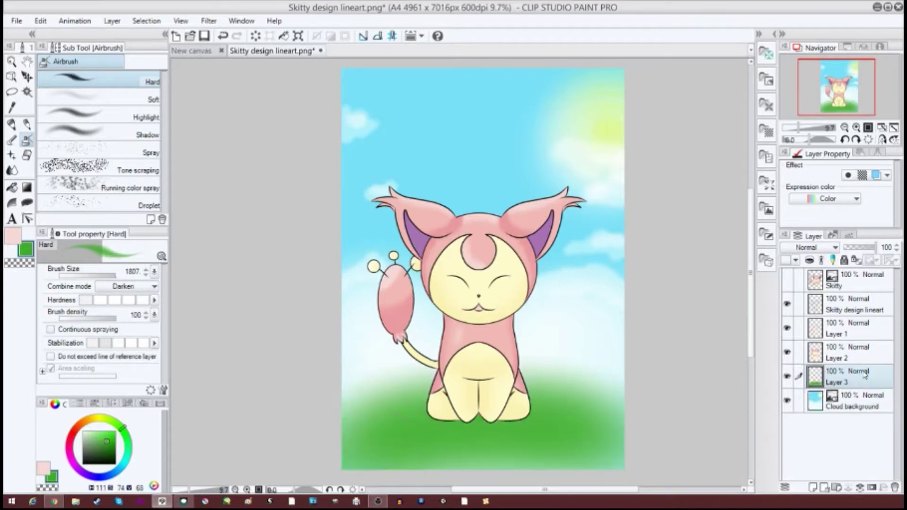
mouse_move(350, 466)
left_mouse_down()
mouse_move(614, 461)
mouse_move(514, 393)
mouse_move(673, 474)
left_mouse_up()
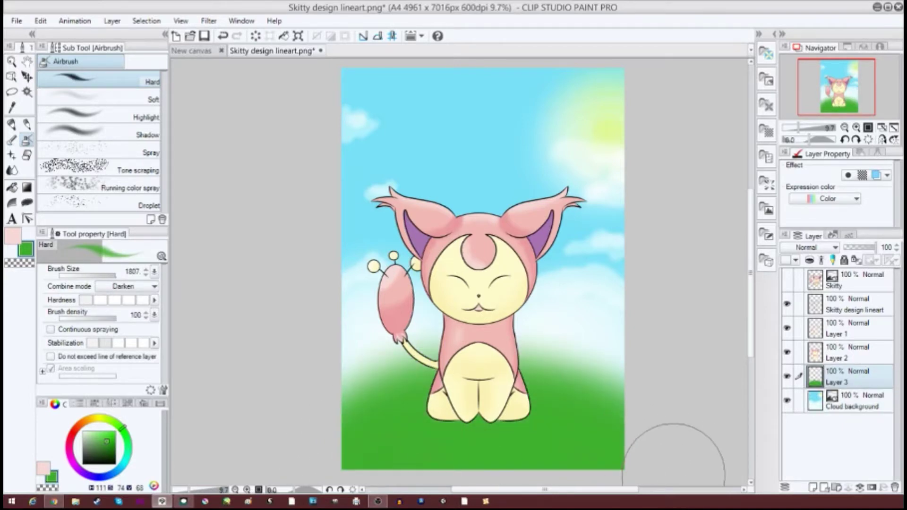
Step: Try airbrushing the hill with a lighter green and undo it
left_click_drag(105, 438, 98, 431)
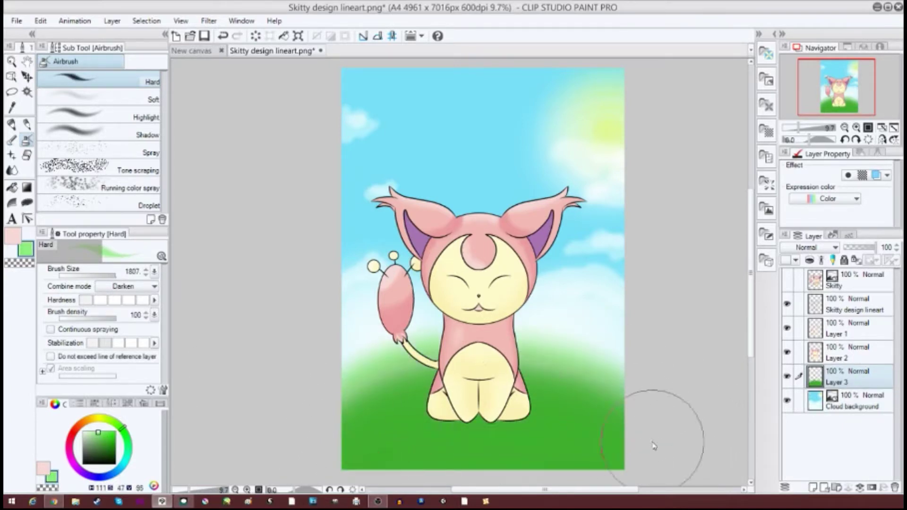
key("ctrl+z")
scroll(642, 430, "up", 1)
scroll(635, 422, "down", 6)
scroll(643, 439, "up", 8)
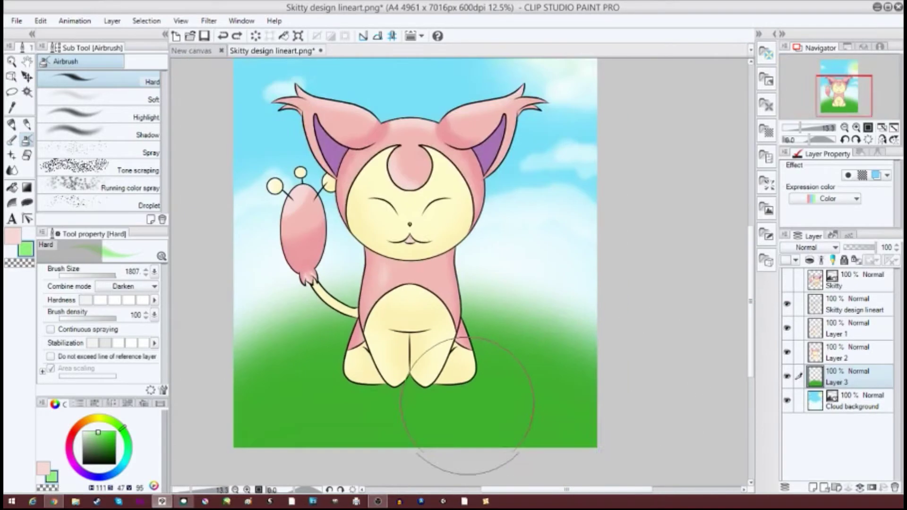
scroll(469, 405, "down", 2)
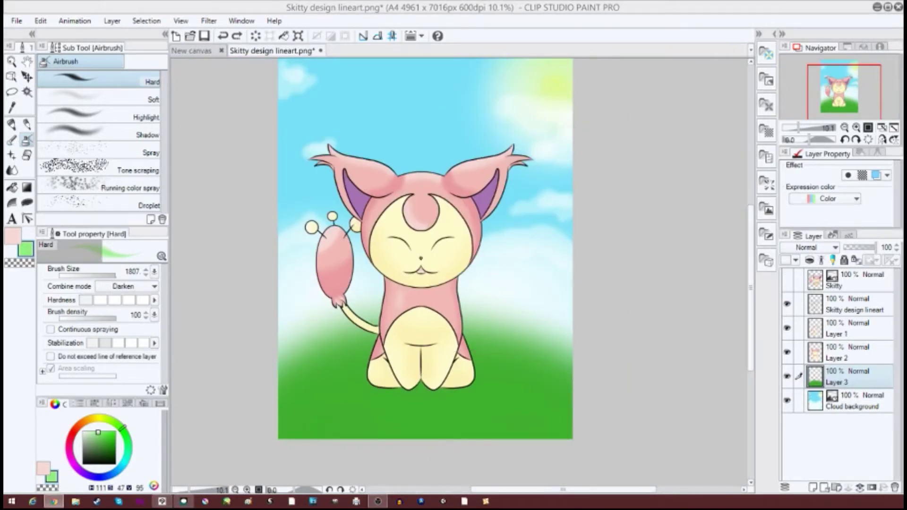
Step: Select the purple inside of Skitty's left-hand ear on Layer 1 and set the Hard airbrush to black, size 159.9 and density 28
left_click(860, 328)
left_click(27, 92)
scroll(359, 189, "up", 3)
left_click(356, 199)
left_click(27, 141)
scroll(284, 227, "up", 2)
left_click(83, 464)
left_click(75, 319)
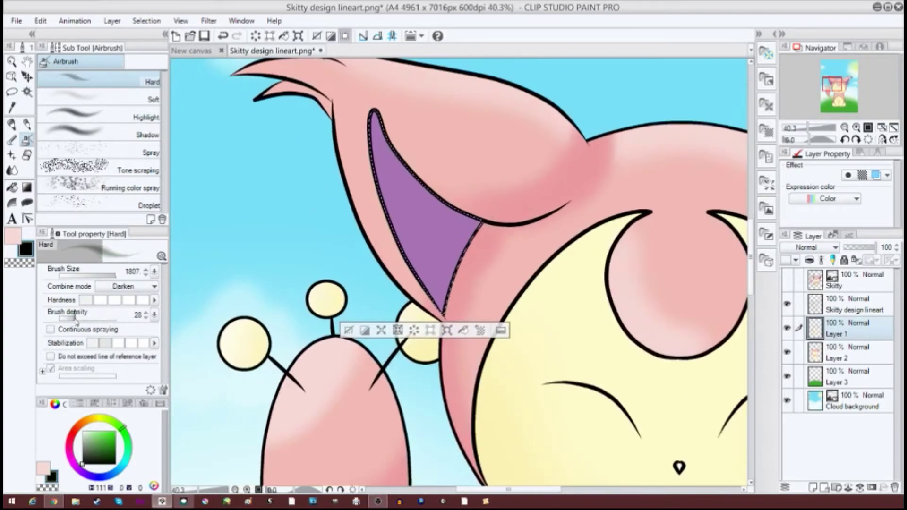
left_click_drag(88, 275, 101, 275)
Step: Try shading the inner ear with black at densities from 28 down to 4, undoing each attempt
left_click_drag(360, 181, 425, 163)
key("ctrl+z")
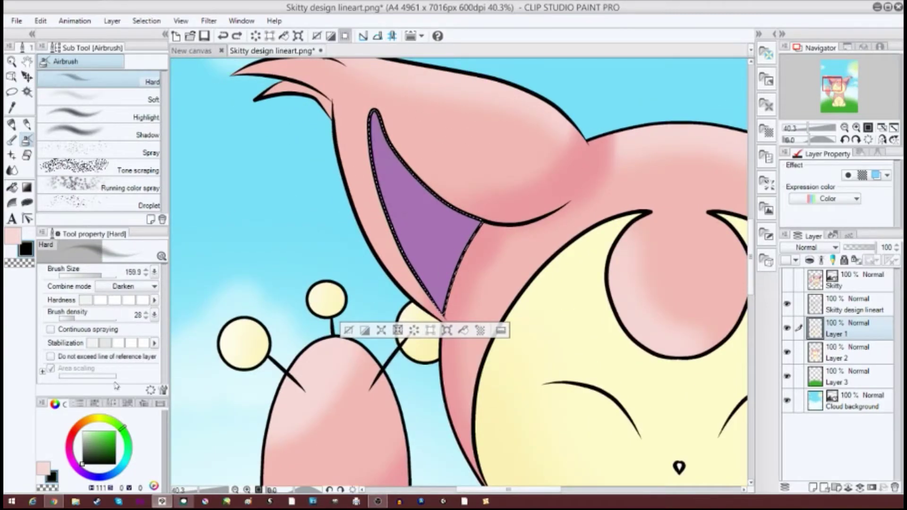
left_click(65, 319)
mouse_move(357, 134)
left_mouse_down()
mouse_move(386, 142)
mouse_move(424, 174)
mouse_move(387, 154)
left_mouse_up()
key("ctrl+z")
left_click(61, 319)
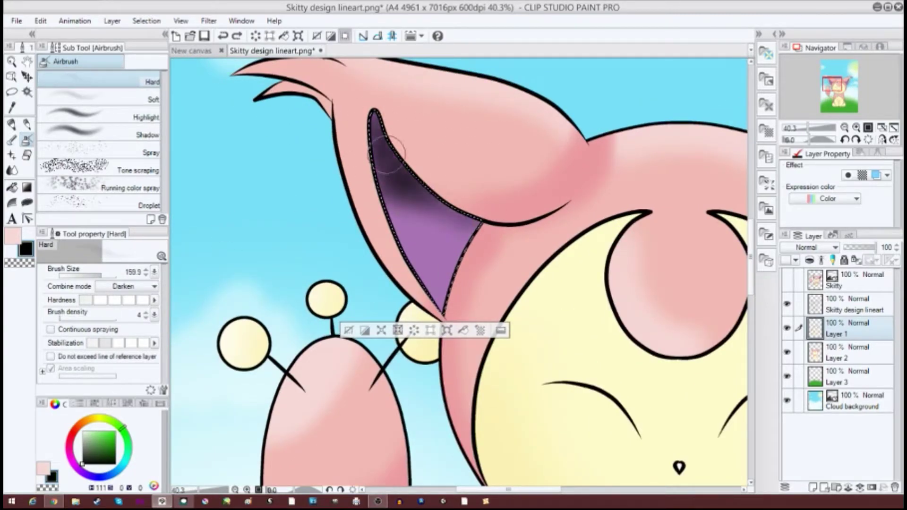
key("ctrl+z")
Step: Show the Skitty reference layer, sample its dark purple and airbrush the upper part of the selected inner ear at density 24
scroll(530, 271, "down", 5)
left_click(787, 280)
scroll(638, 310, "up", 10)
left_click(12, 108)
left_click(490, 263)
scroll(378, 236, "down", 7)
left_click(26, 140)
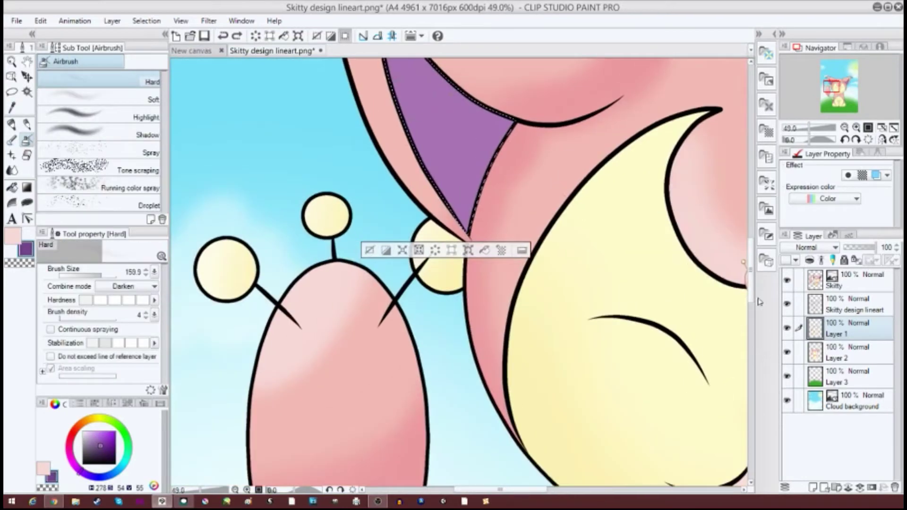
left_click_drag(750, 288, 751, 266)
left_click(72, 319)
mouse_move(508, 246)
left_mouse_down()
mouse_move(368, 237)
mouse_move(392, 135)
mouse_move(399, 199)
left_mouse_up()
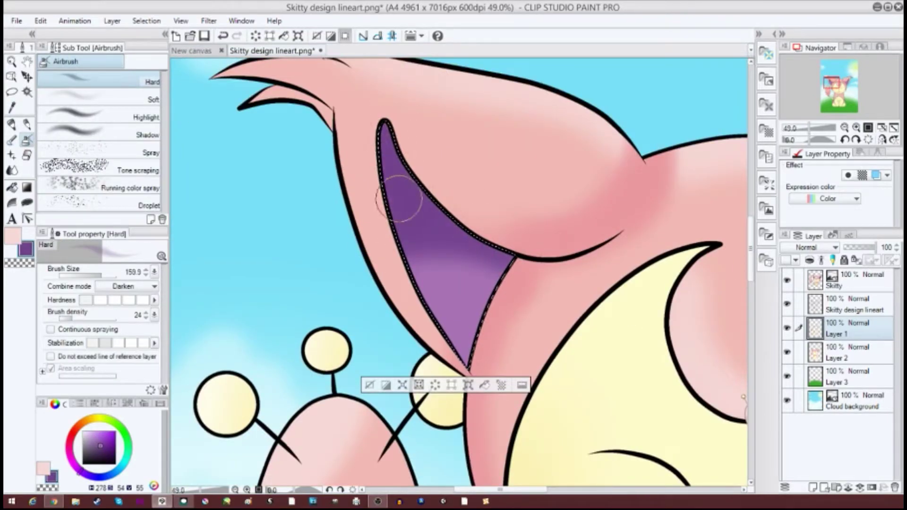
Step: Select the purple inside of the other ear, airbrush its upper part with the same dark purple and deselect
mouse_move(526, 490)
left_mouse_down()
mouse_move(532, 498)
mouse_move(615, 496)
left_mouse_up()
left_click(27, 92)
left_click(532, 255)
left_click(27, 140)
mouse_move(583, 137)
left_mouse_down()
mouse_move(543, 213)
mouse_move(589, 168)
left_mouse_up()
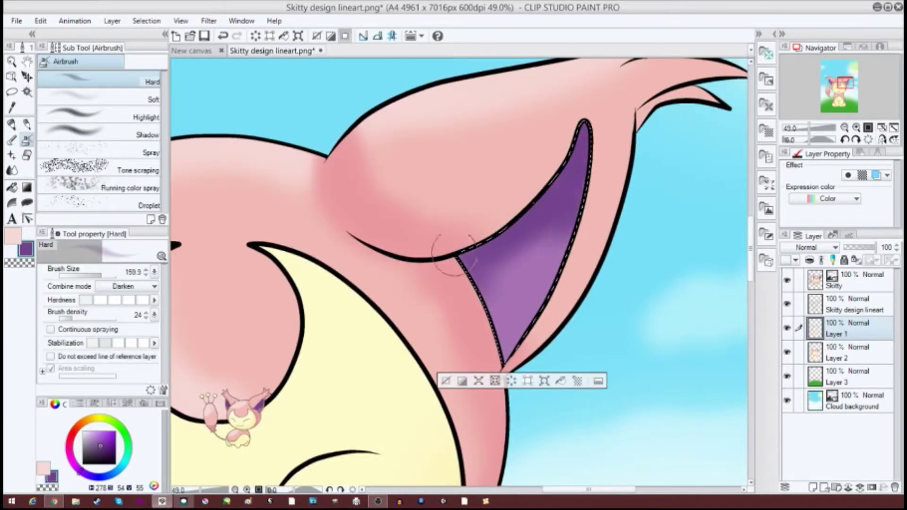
scroll(454, 255, "down", 4)
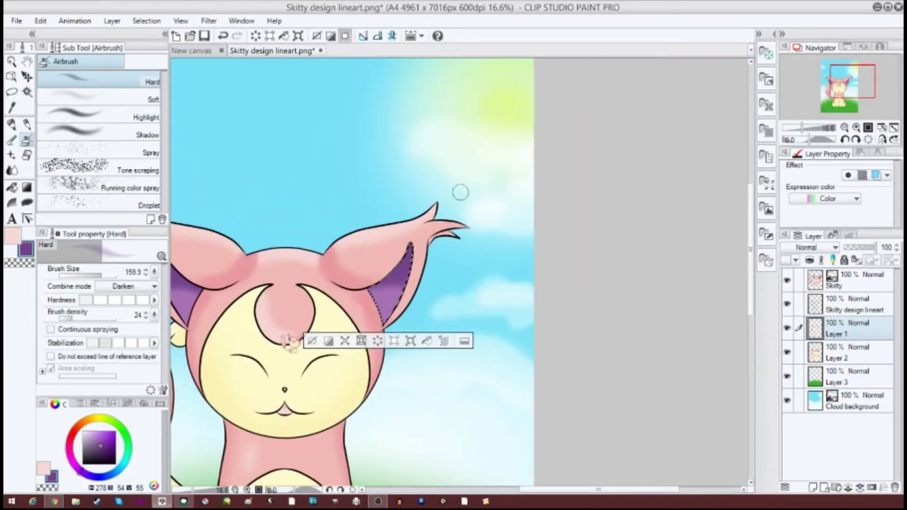
scroll(461, 192, "down", 2)
key("ctrl+d")
scroll(395, 430, "up", 3)
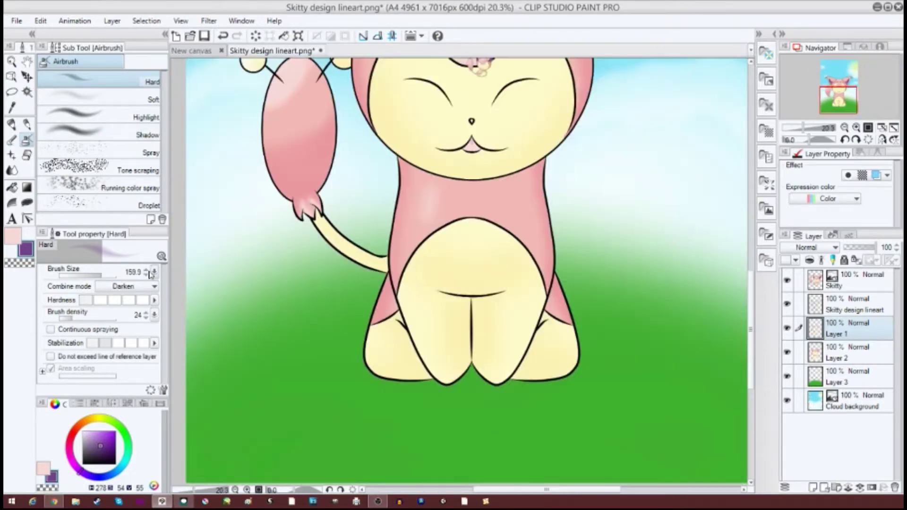
Step: Sample the hill's green and airbrush a curved edge along the top of the hill on Layer 3 with brush size 293.2
left_click(16, 109)
left_click(341, 402)
left_click(851, 377)
left_click(27, 140)
left_click_drag(518, 490, 507, 490)
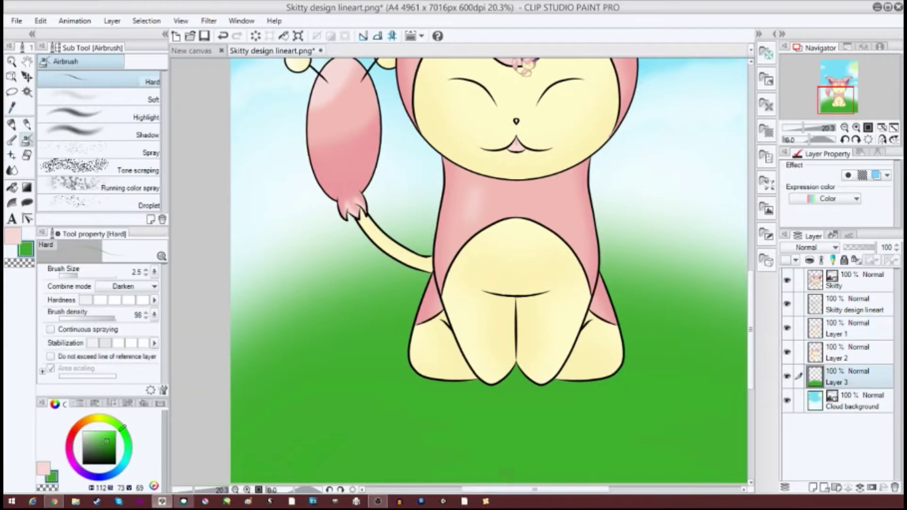
left_click_drag(97, 275, 105, 276)
mouse_move(235, 309)
left_mouse_down()
mouse_move(745, 294)
mouse_move(744, 270)
left_mouse_up()
key("ctrl+z")
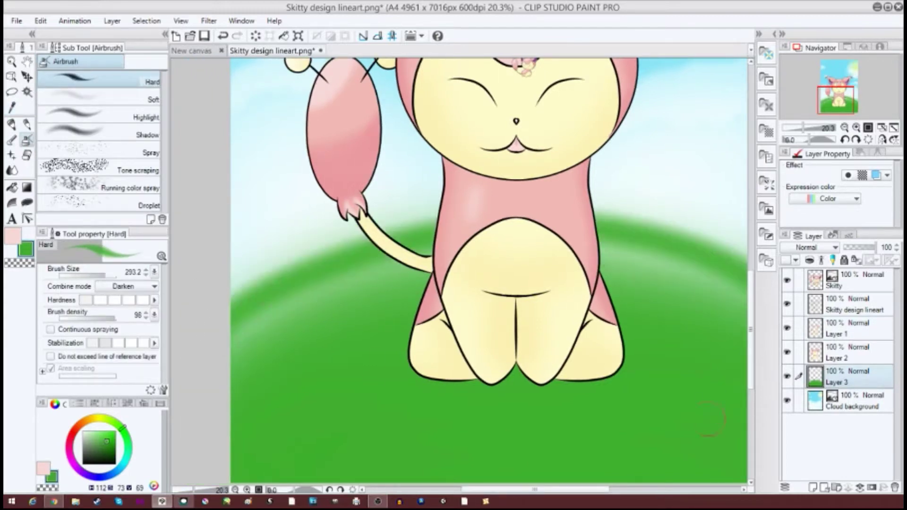
scroll(408, 359, "down", 6)
scroll(546, 398, "up", 2)
scroll(581, 398, "up", 1)
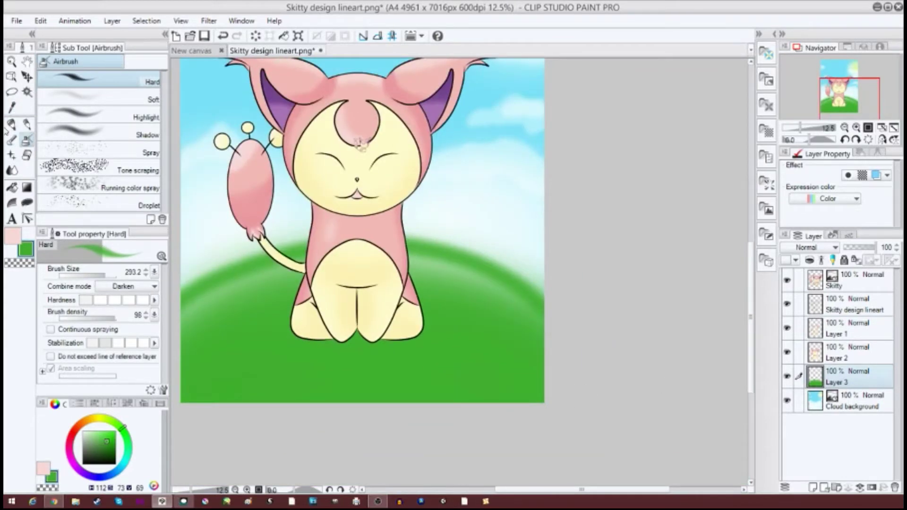
Step: Choose the For effect line pen, undo the test strokes and set its size to 78.8
key("p")
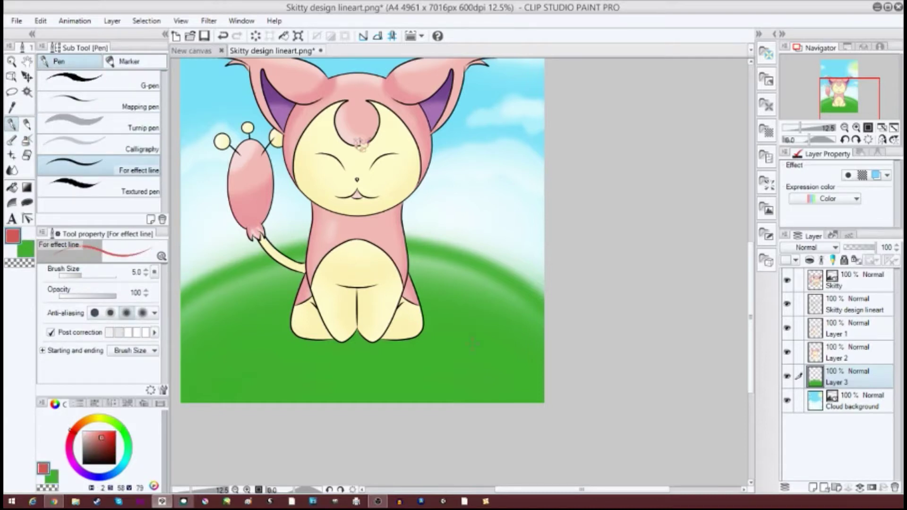
key("ctrl+z")
left_click_drag(82, 276, 88, 275)
key("ctrl+z")
Step: Try signature strokes beside the paws in light red, yellow and purple, undoing each one
left_click(93, 437)
left_click_drag(428, 363, 455, 383)
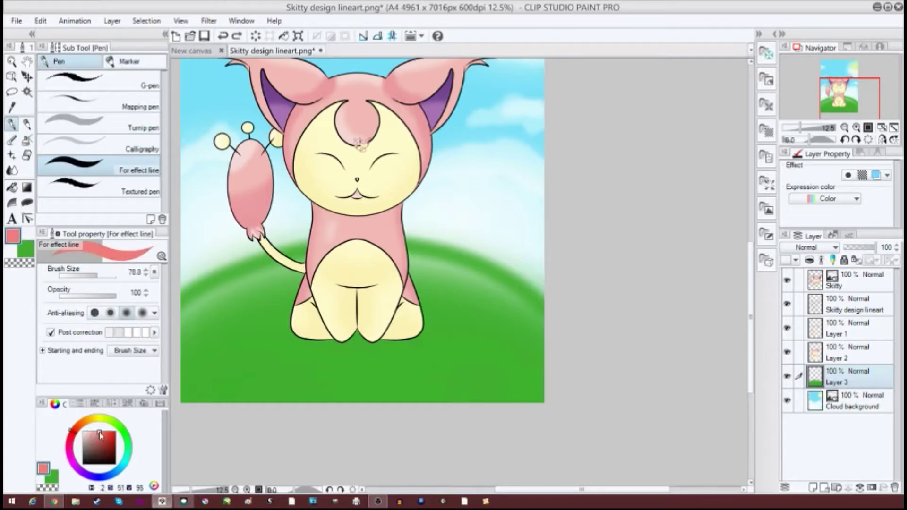
key("ctrl+z")
left_click(94, 404)
left_click(64, 454)
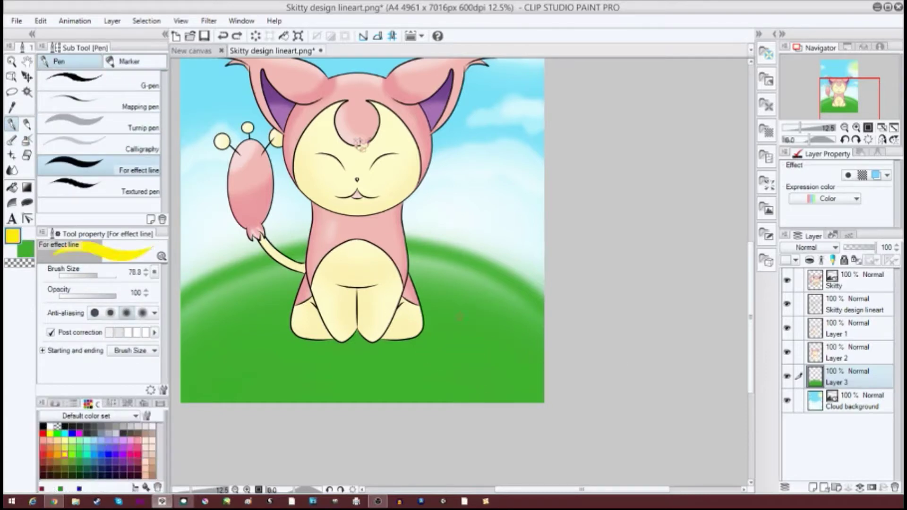
key("ctrl+z")
left_click(124, 454)
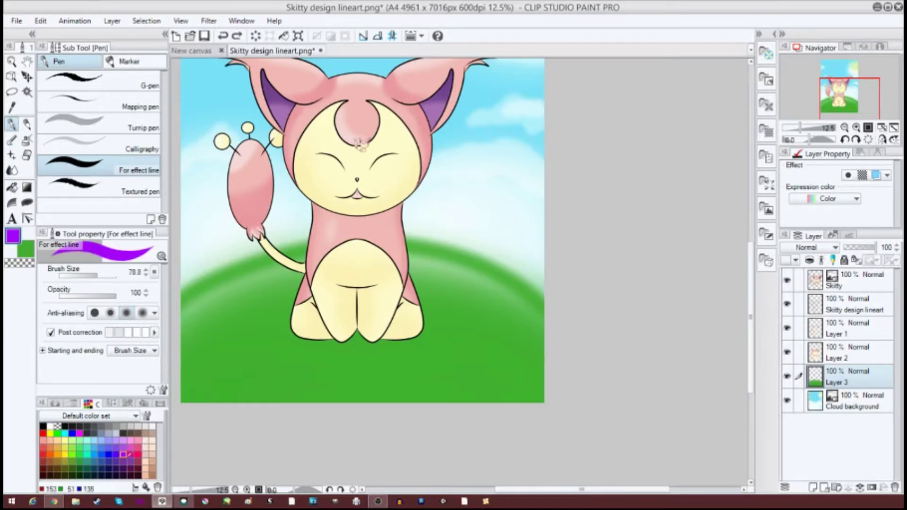
left_click(123, 448)
left_click(123, 454)
left_click_drag(428, 371, 442, 385)
key("ctrl+z")
Step: Hand-letter the artist's signature in yellow on the grass beside Skitty's paws, undoing any faulty stroke
left_click(65, 454)
left_click_drag(428, 351, 429, 351)
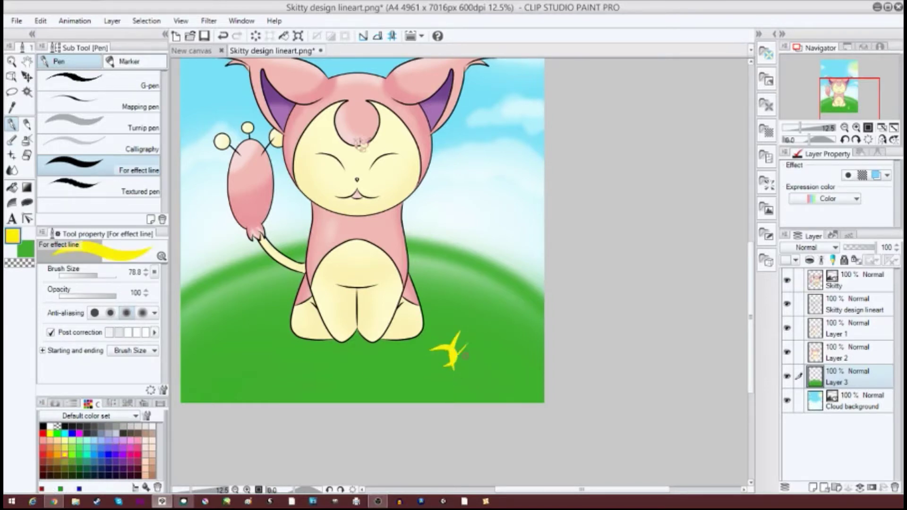
key("ctrl+z")
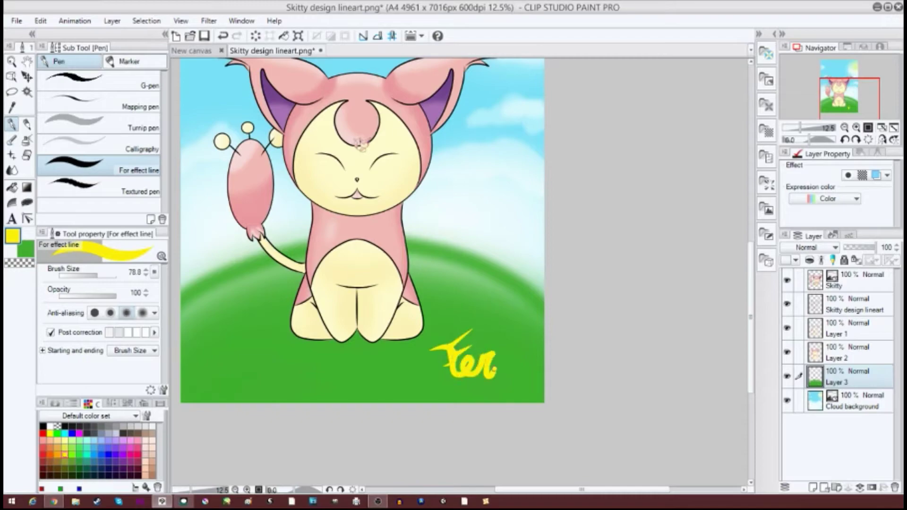
left_click_drag(487, 371, 494, 331)
scroll(472, 359, "up", 3)
mouse_move(480, 258)
left_mouse_down()
mouse_move(481, 283)
mouse_move(529, 331)
left_mouse_up()
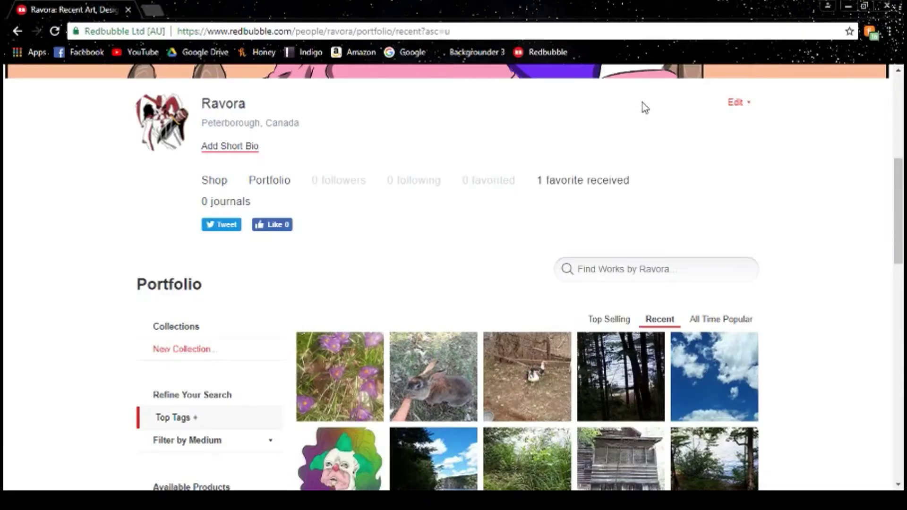
Step: Look through the artist's profile and recent works in the Redbubble portfolio
scroll(524, 290, "up", 4)
scroll(523, 290, "up", 3)
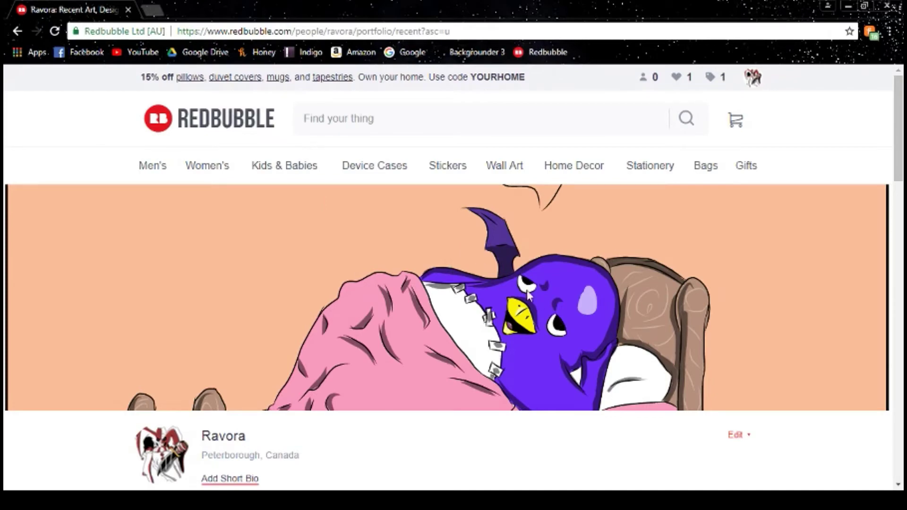
scroll(528, 293, "down", 3)
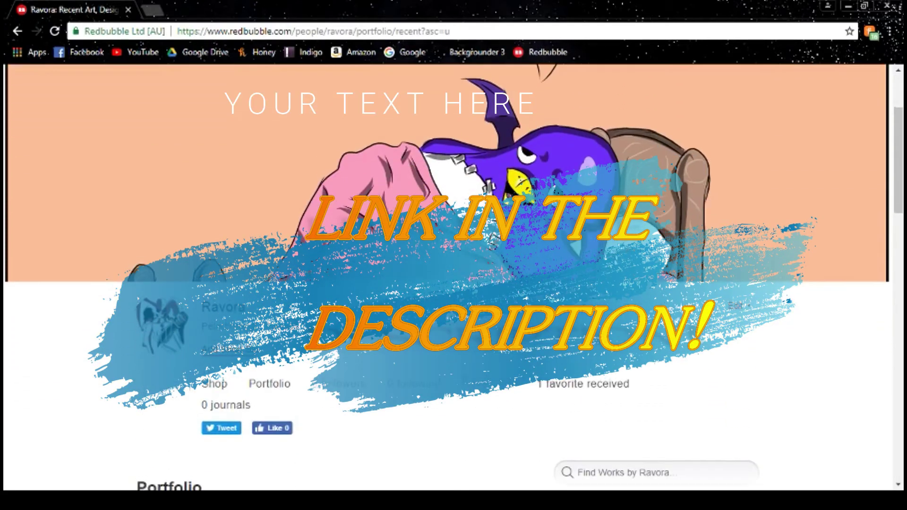
scroll(454, 284, "down", 5)
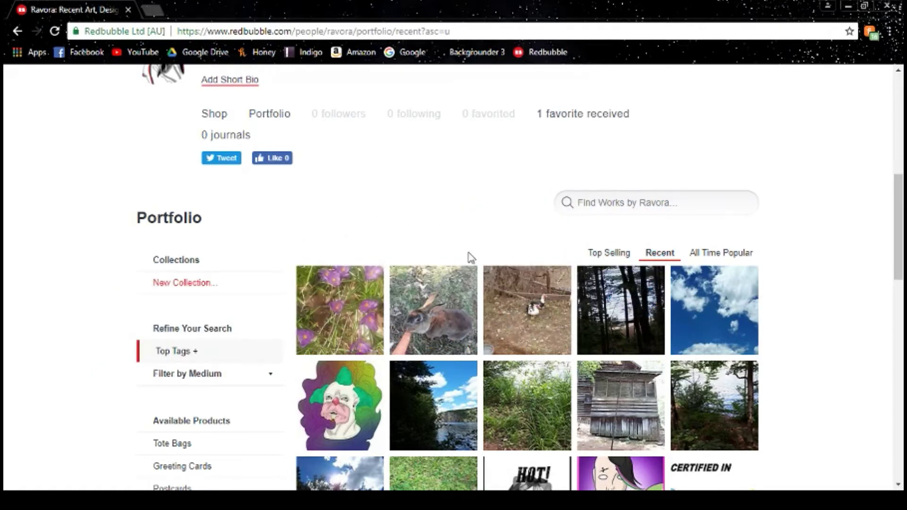
scroll(462, 251, "up", 3)
scroll(444, 272, "down", 4)
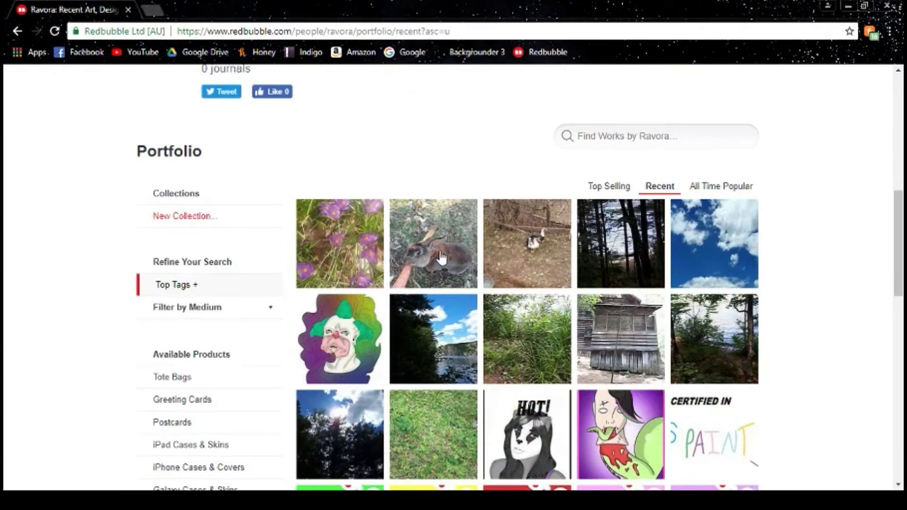
scroll(441, 257, "down", 5)
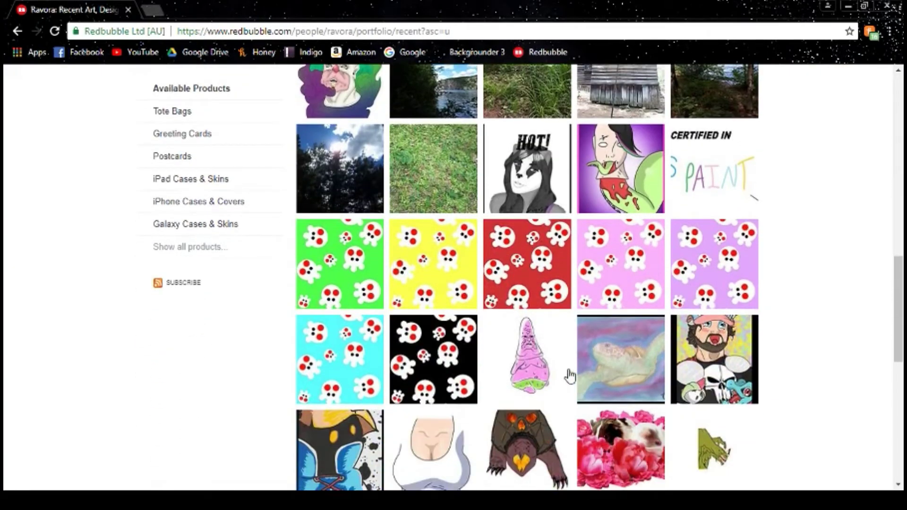
scroll(500, 421, "up", 7)
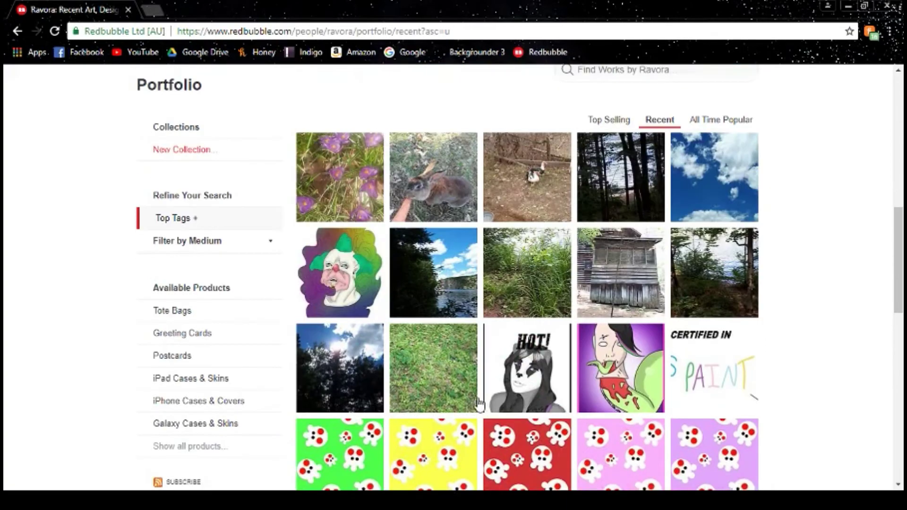
scroll(427, 269, "down", 1)
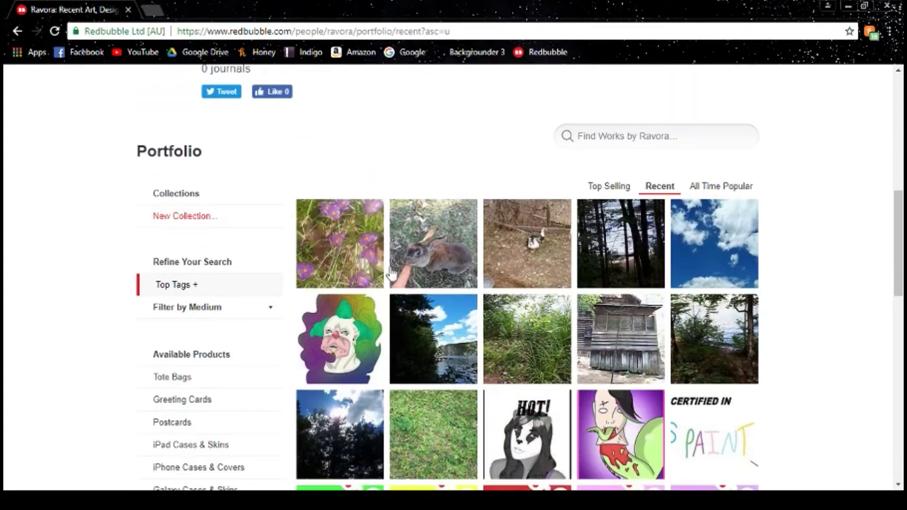
scroll(745, 395, "down", 1)
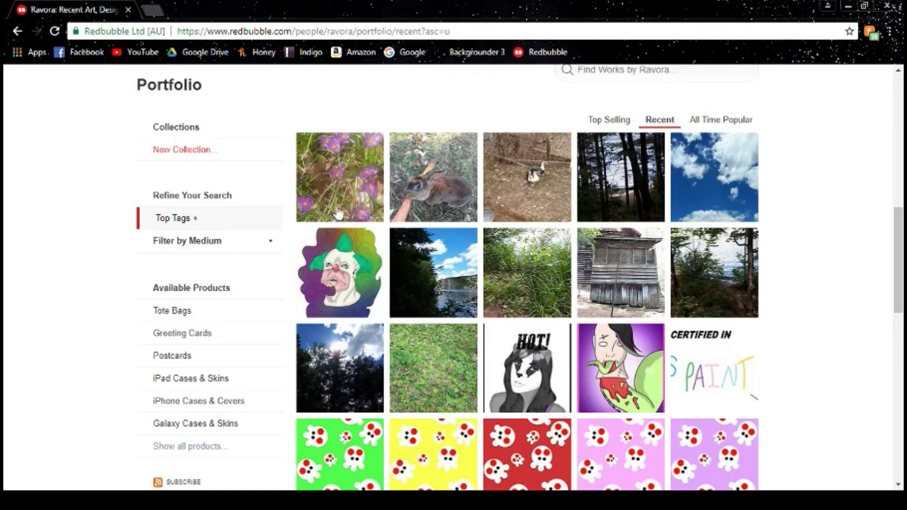
Step: Browse the rest of the recent portfolio works and open the "Stoner Krusty - The Simpsons" artwork page
scroll(553, 364, "down", 4)
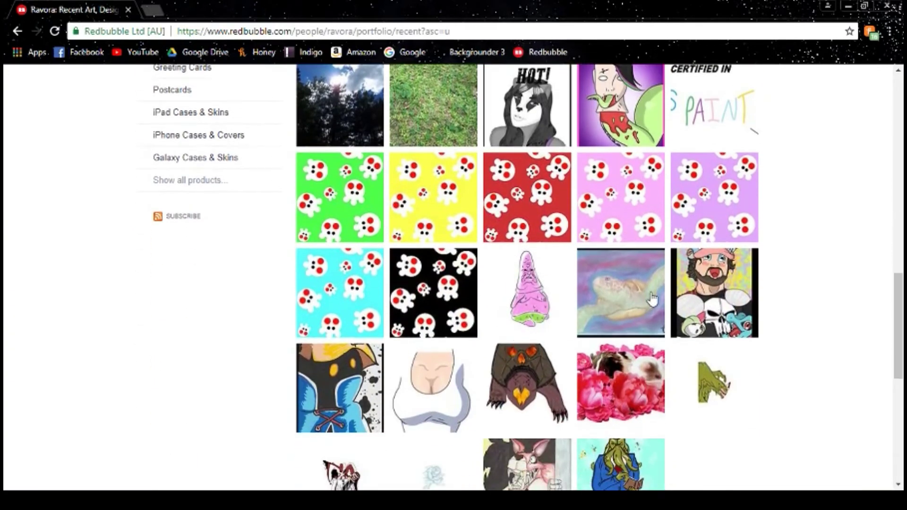
scroll(642, 307, "down", 1)
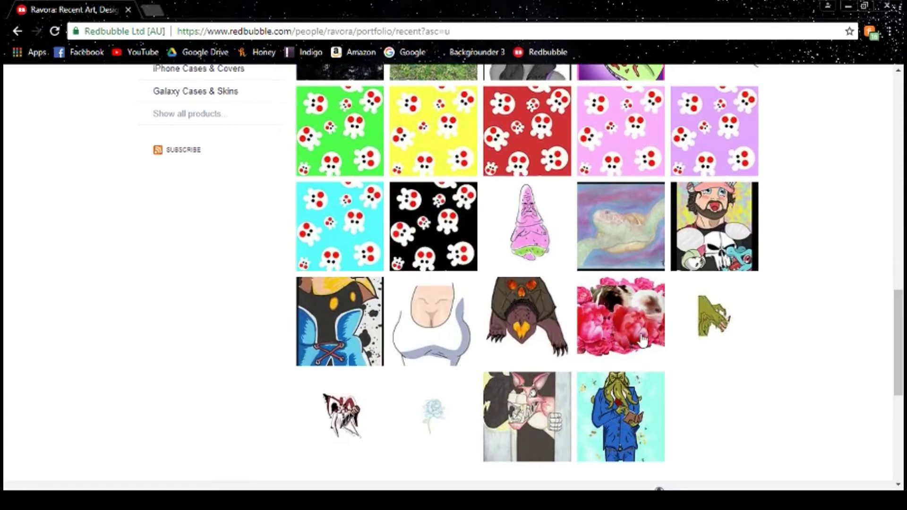
scroll(589, 329, "up", 4)
scroll(670, 374, "down", 4)
scroll(662, 368, "up", 2)
scroll(662, 367, "up", 5)
scroll(467, 345, "down", 2)
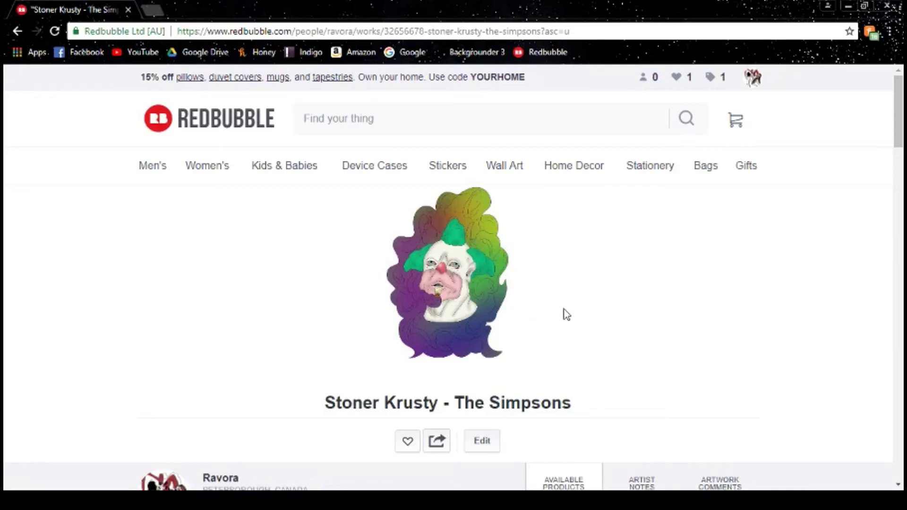
Step: Examine the products offered with the Stoner Krusty artwork, from apparel and cases to wall art, home decor and bags
scroll(521, 310, "down", 3)
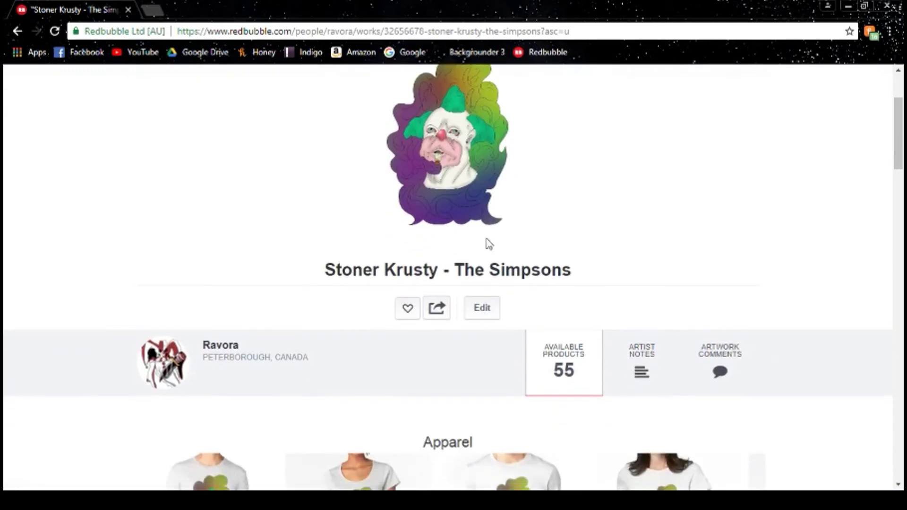
scroll(488, 289, "down", 3)
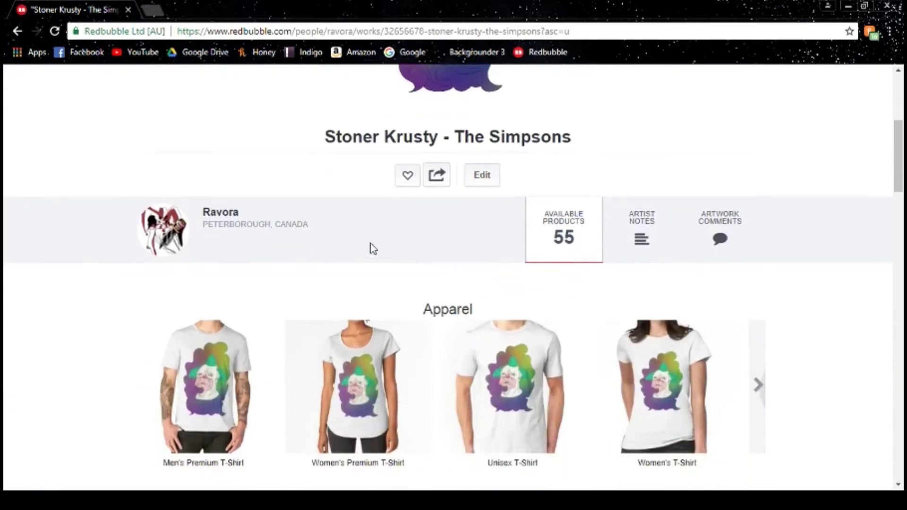
scroll(472, 376, "down", 5)
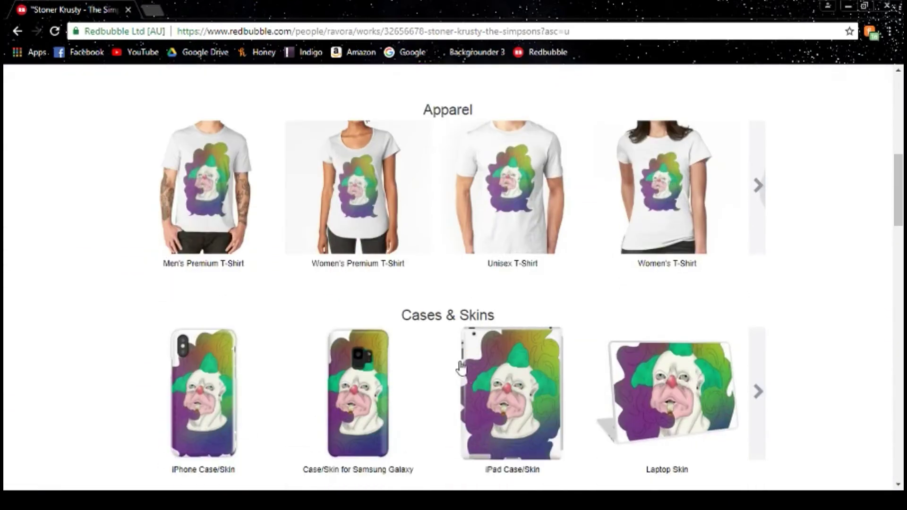
scroll(254, 253, "up", 3)
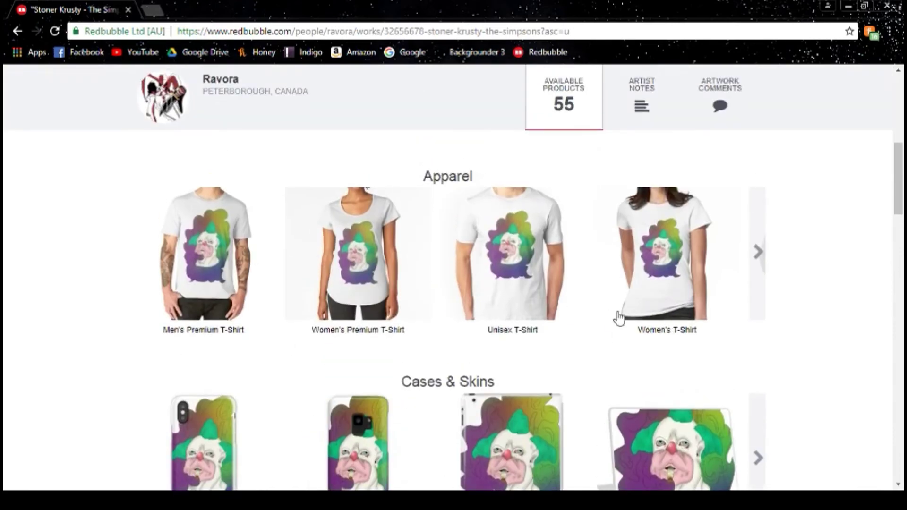
scroll(717, 311, "down", 4)
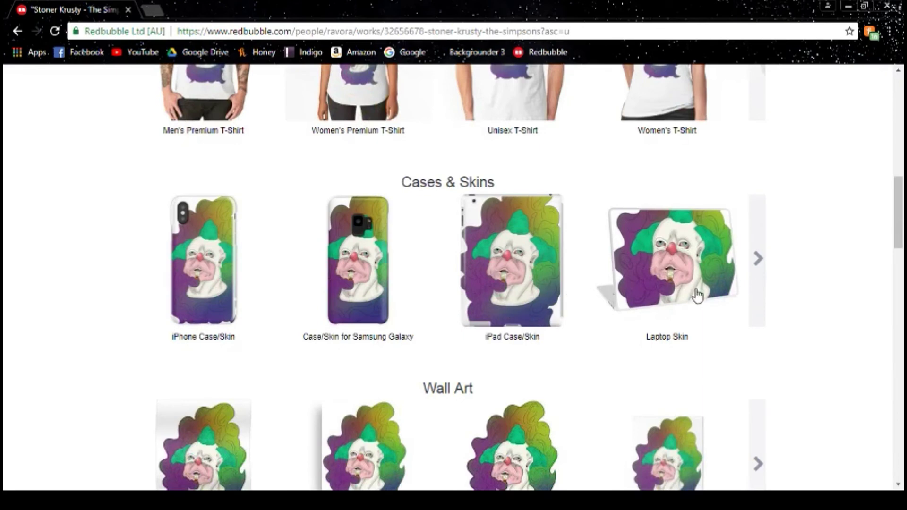
scroll(698, 296, "down", 3)
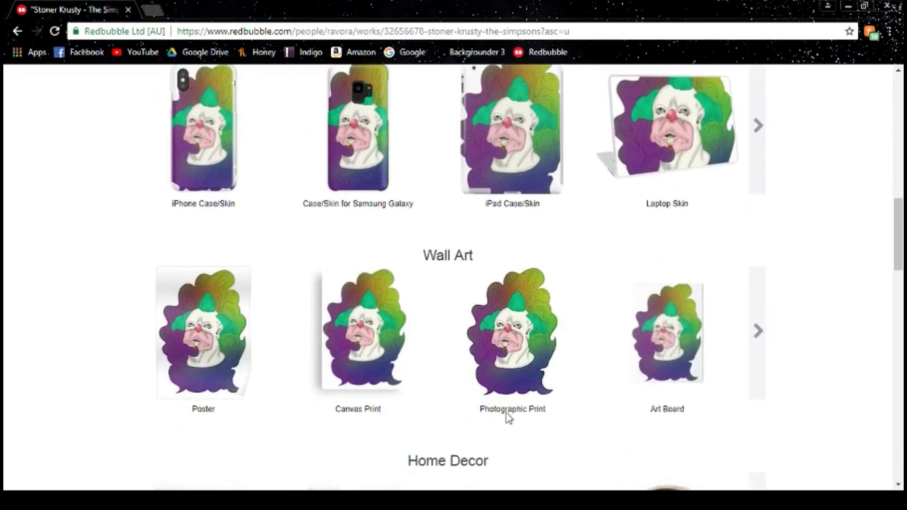
scroll(731, 329, "down", 6)
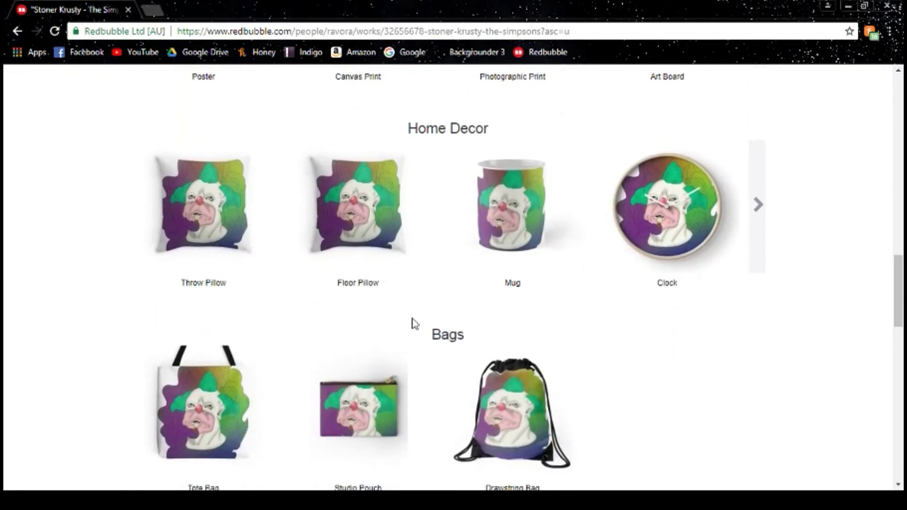
scroll(414, 324, "up", 15)
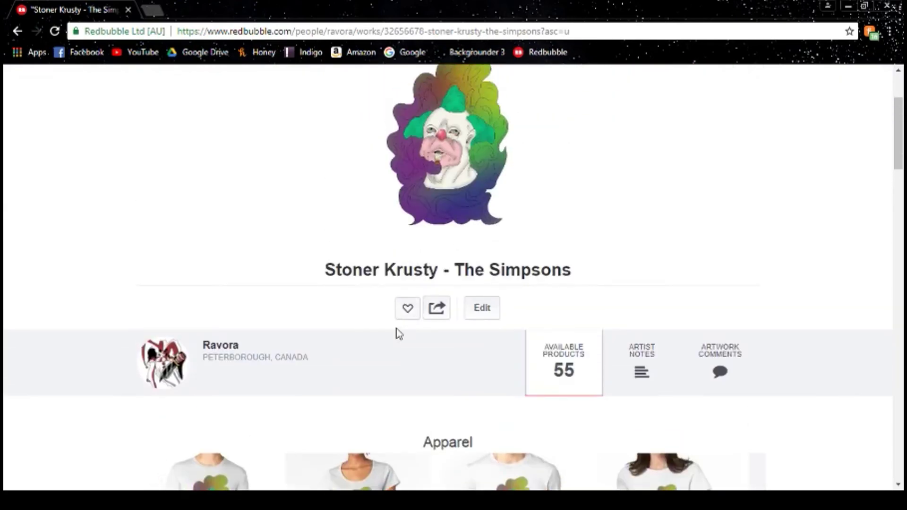
scroll(399, 333, "up", 3)
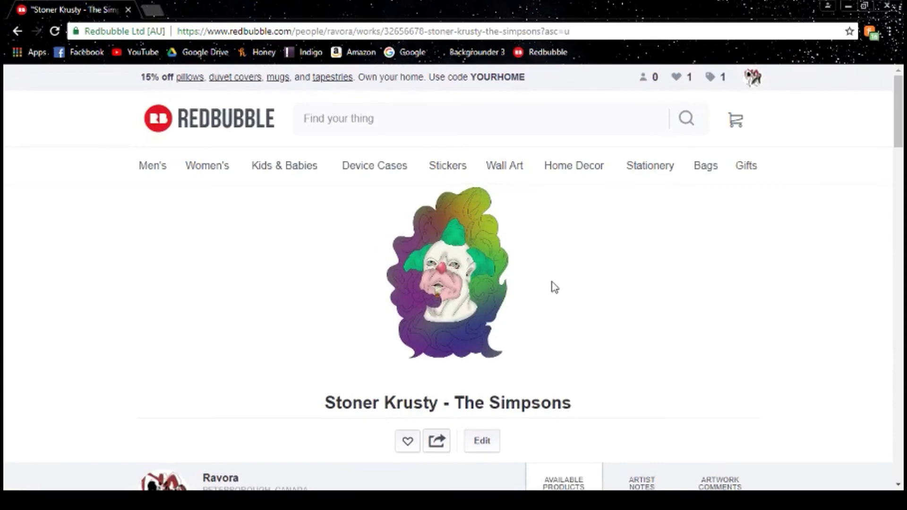